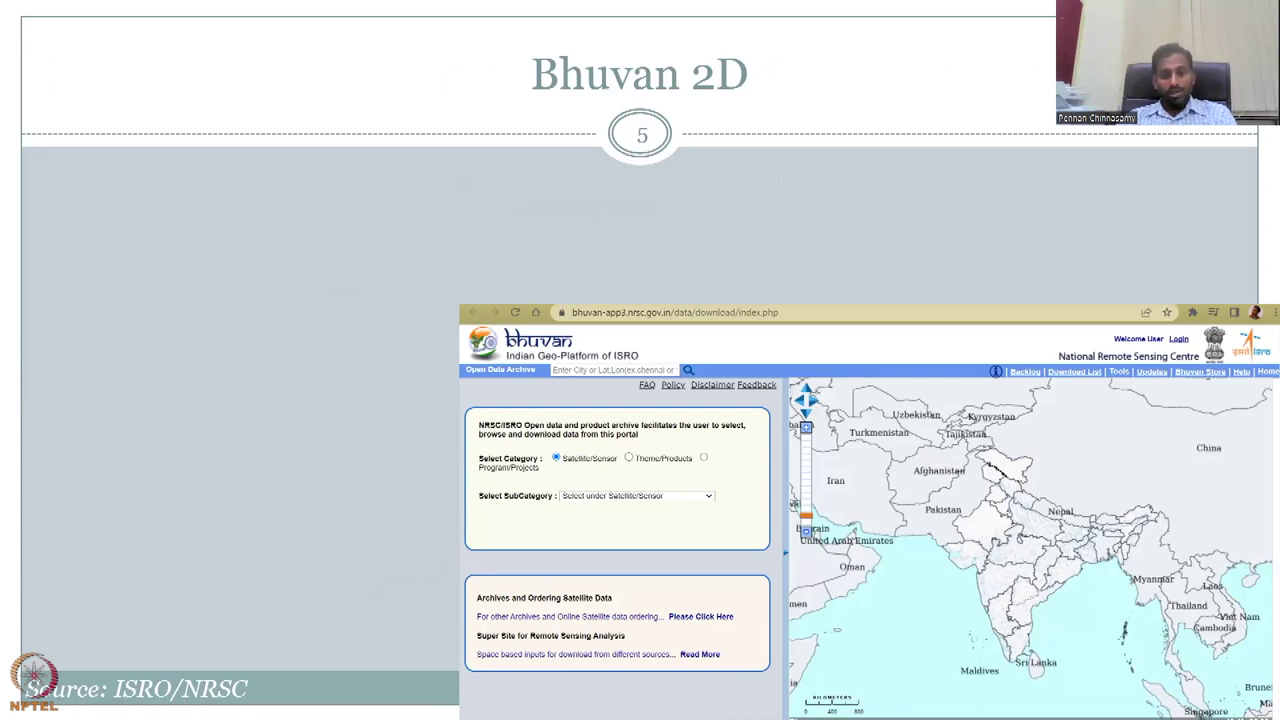
left_click(381, 325)
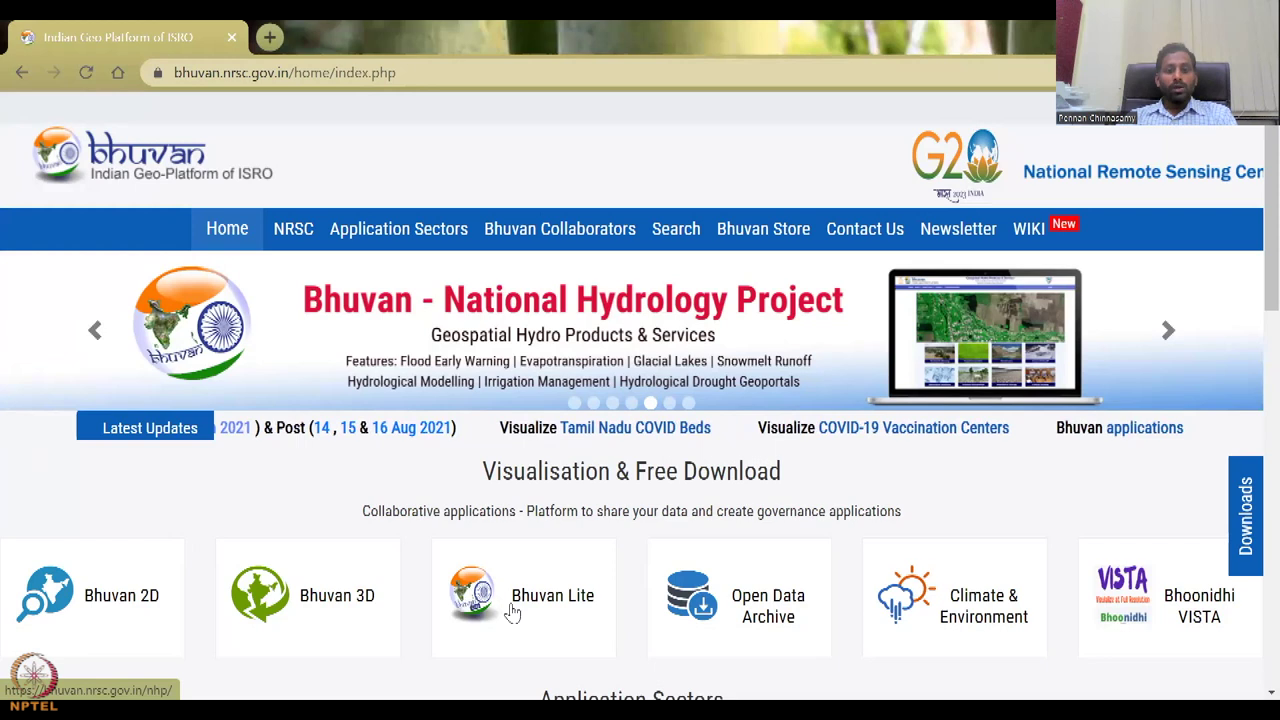
- Open the Open Data Archive and Bhuvan 2D from the Bhuvan home page
left_click(754, 634)
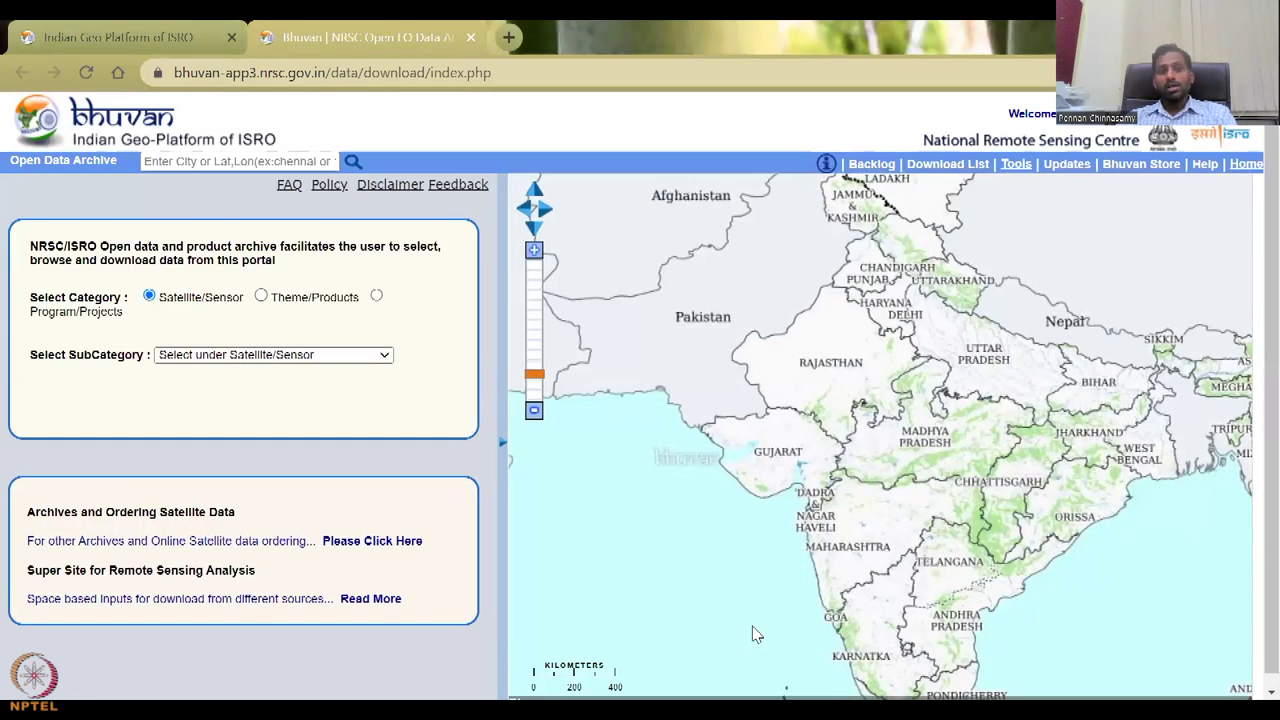
left_click(186, 31)
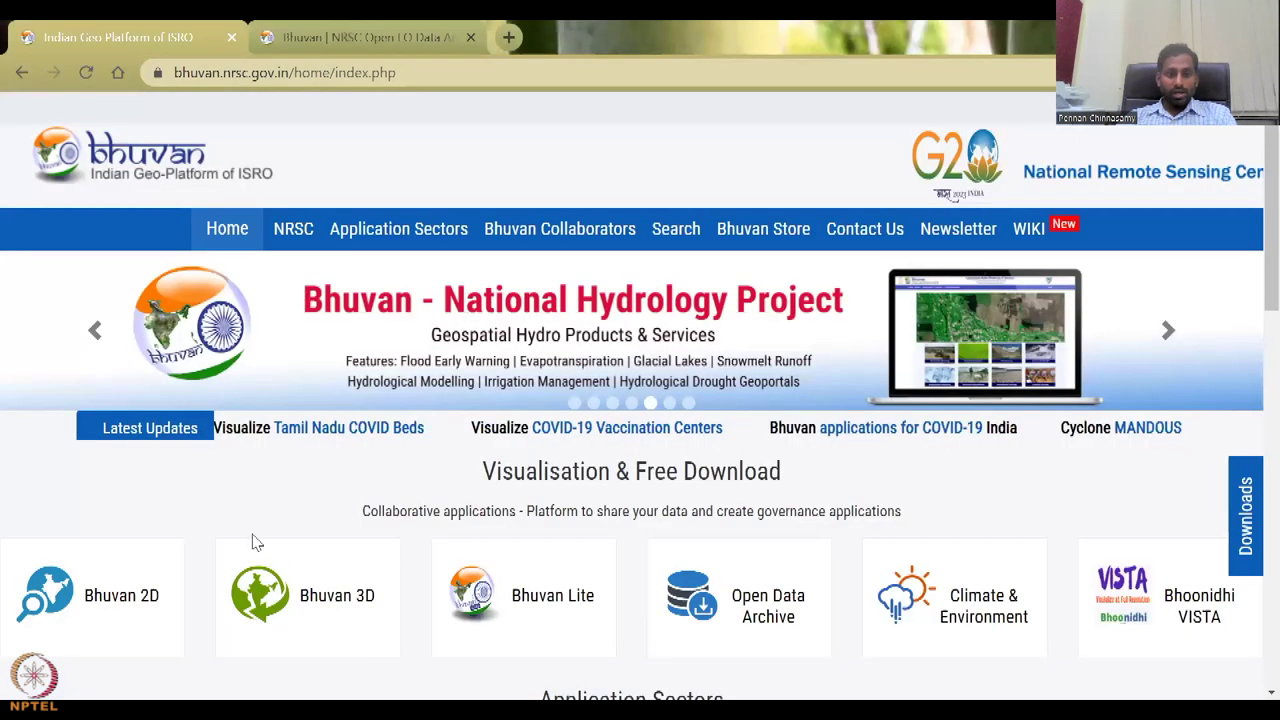
left_click(123, 588)
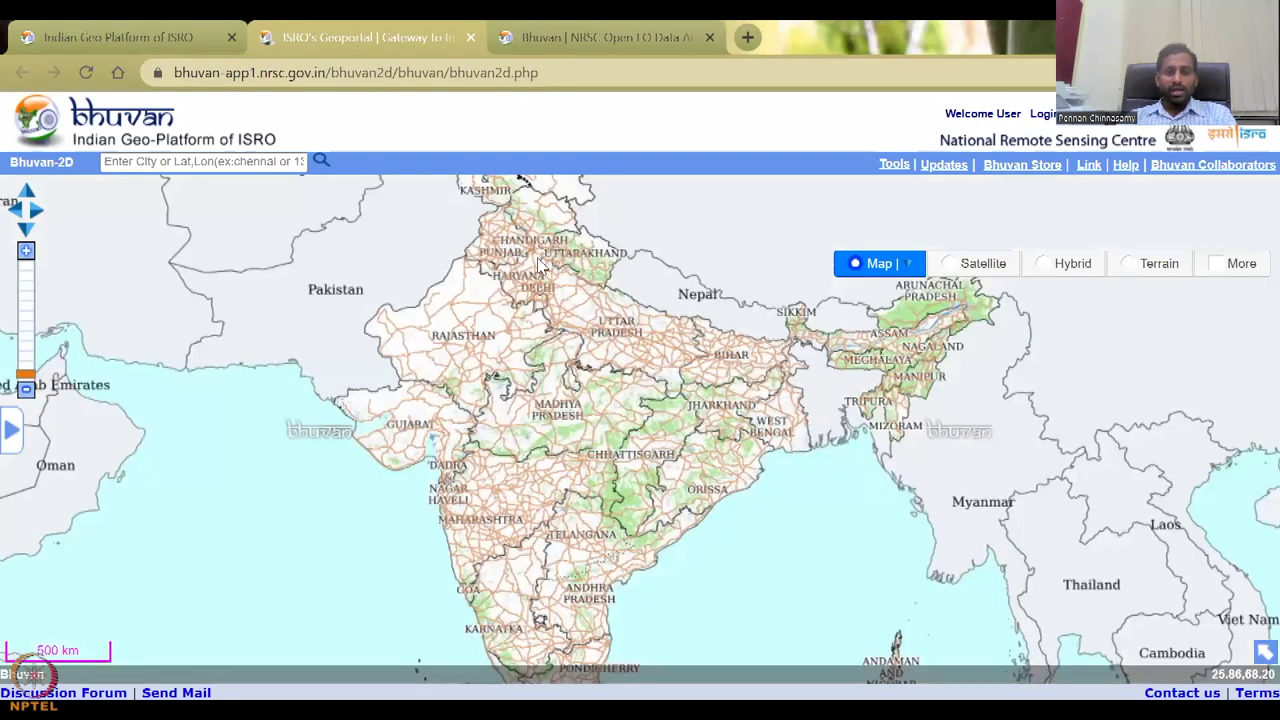
- Display the India map in Terrain view and switch it to Hybrid view
left_click(1155, 275)
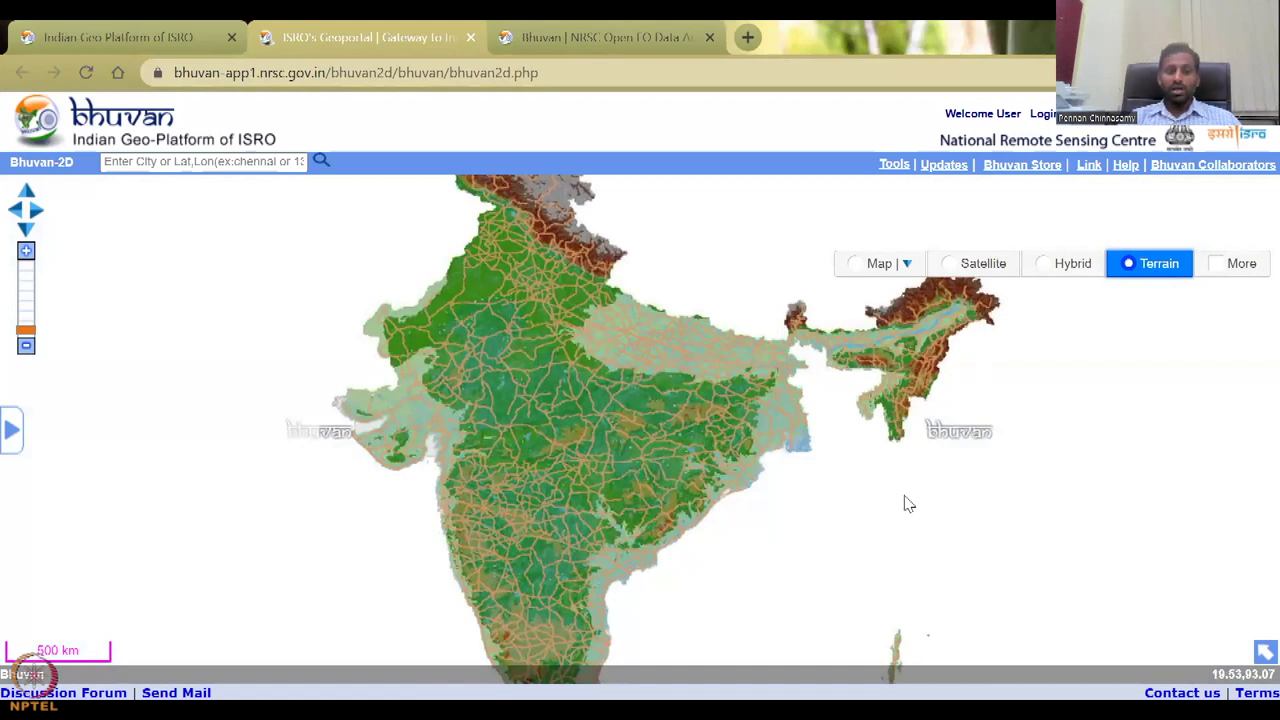
left_click(1043, 265)
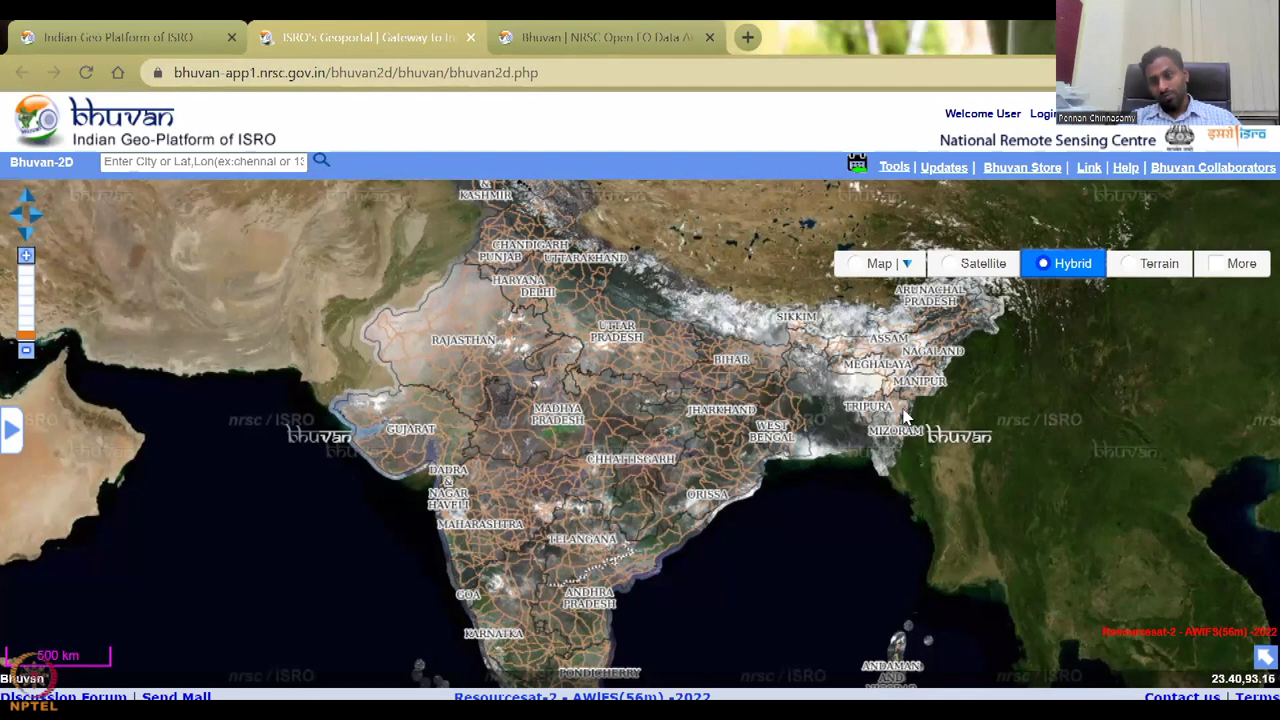
- Show the additional map layers, expand Hydrological Boundary, and display the Basin layer instead of Watershed
left_click(1237, 265)
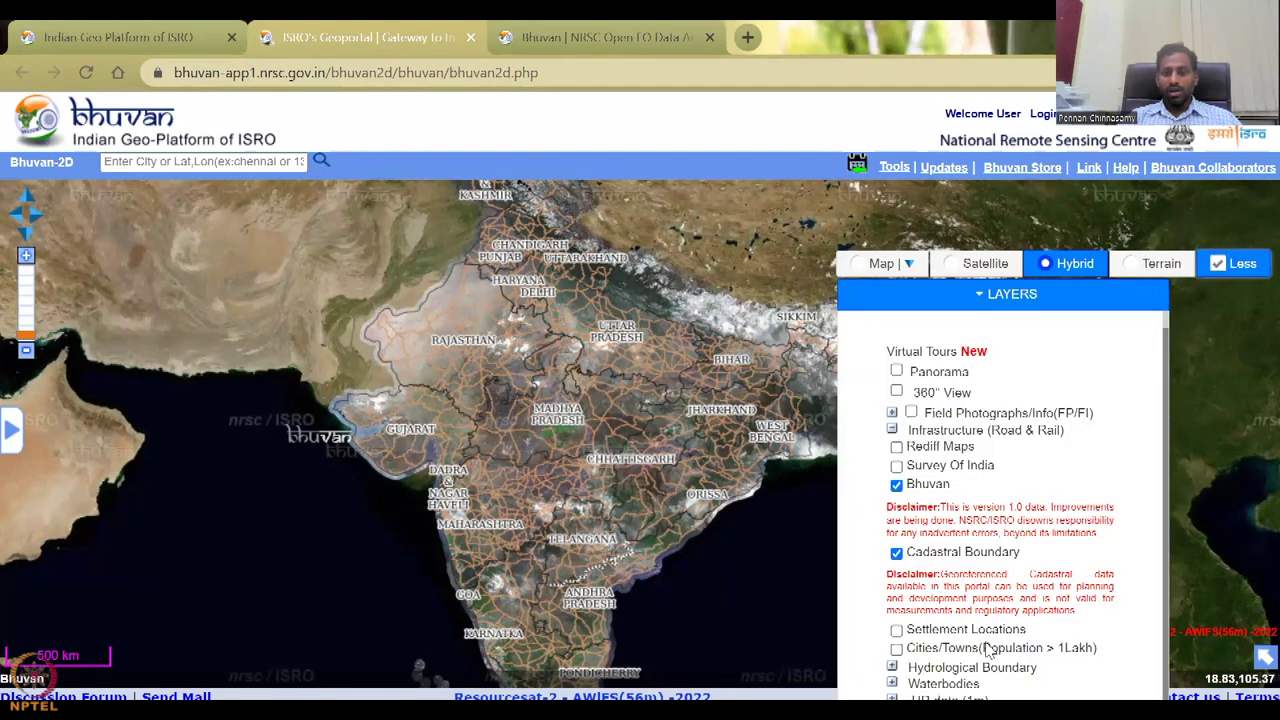
left_click(892, 667)
scroll(1020, 650, "down", 1)
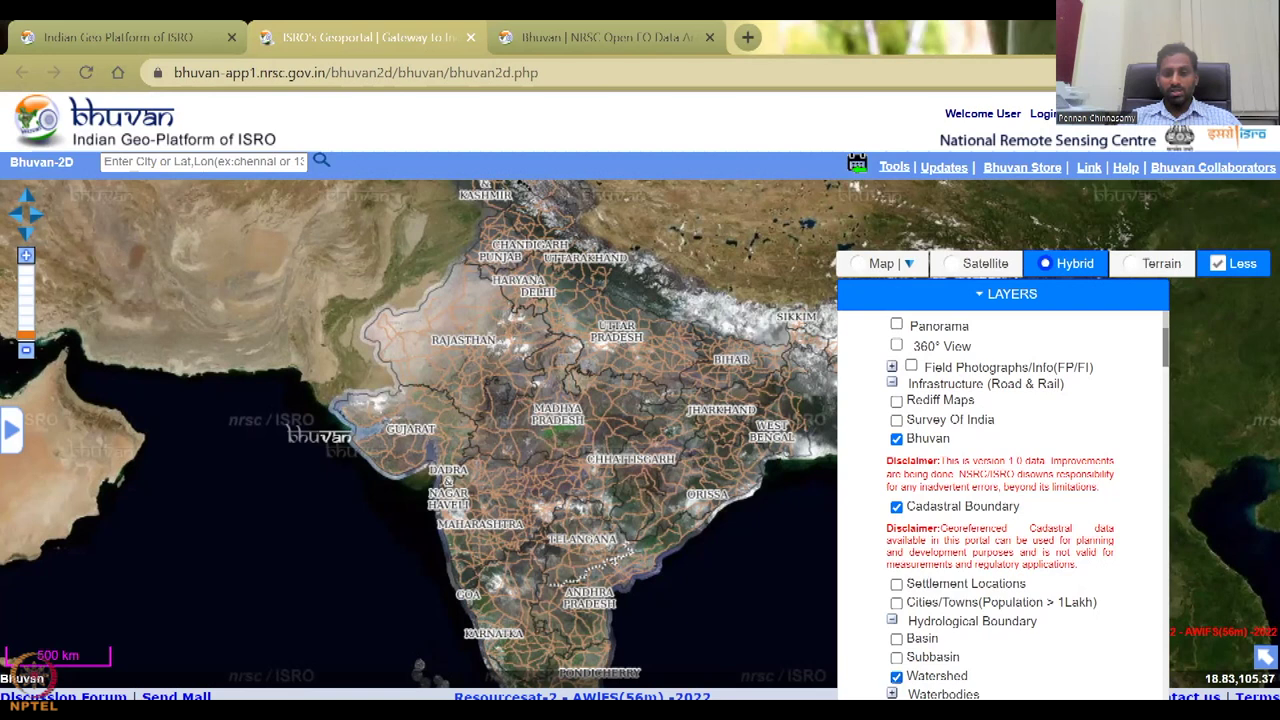
scroll(1100, 660, "up", 1)
scroll(1102, 578, "down", 1)
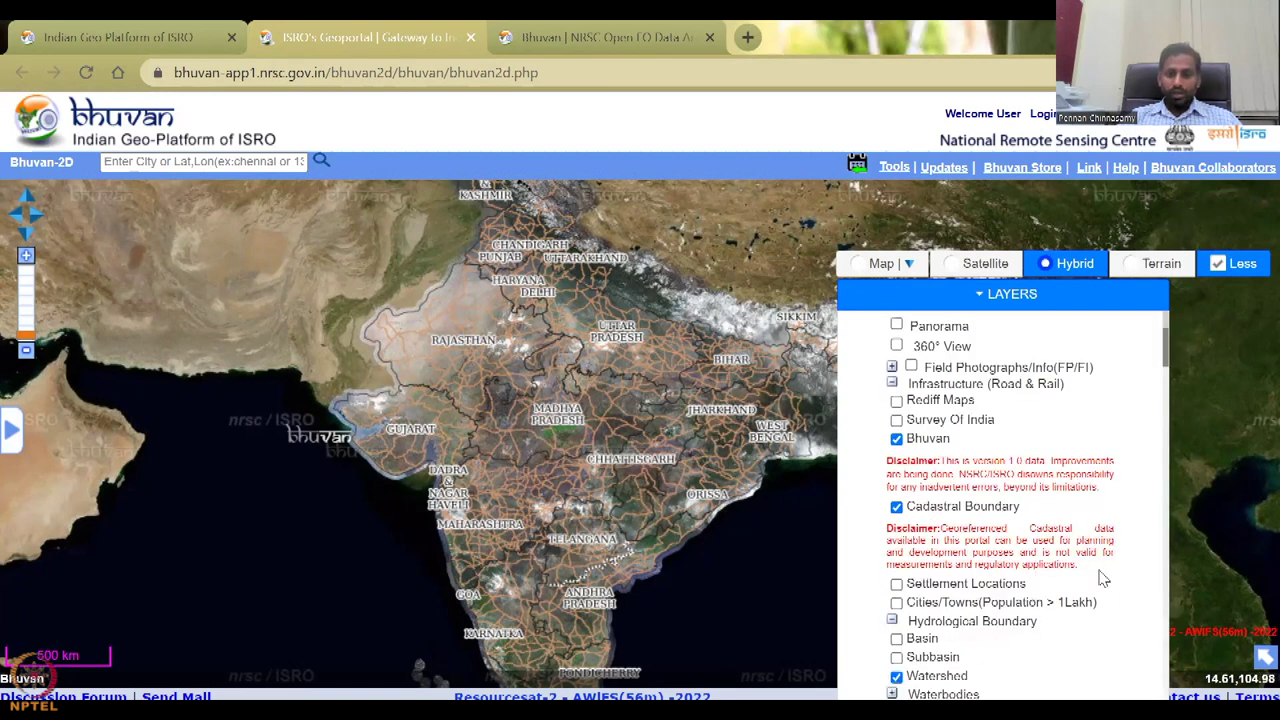
left_click(896, 676)
left_click(896, 638)
scroll(900, 640, "up", 1)
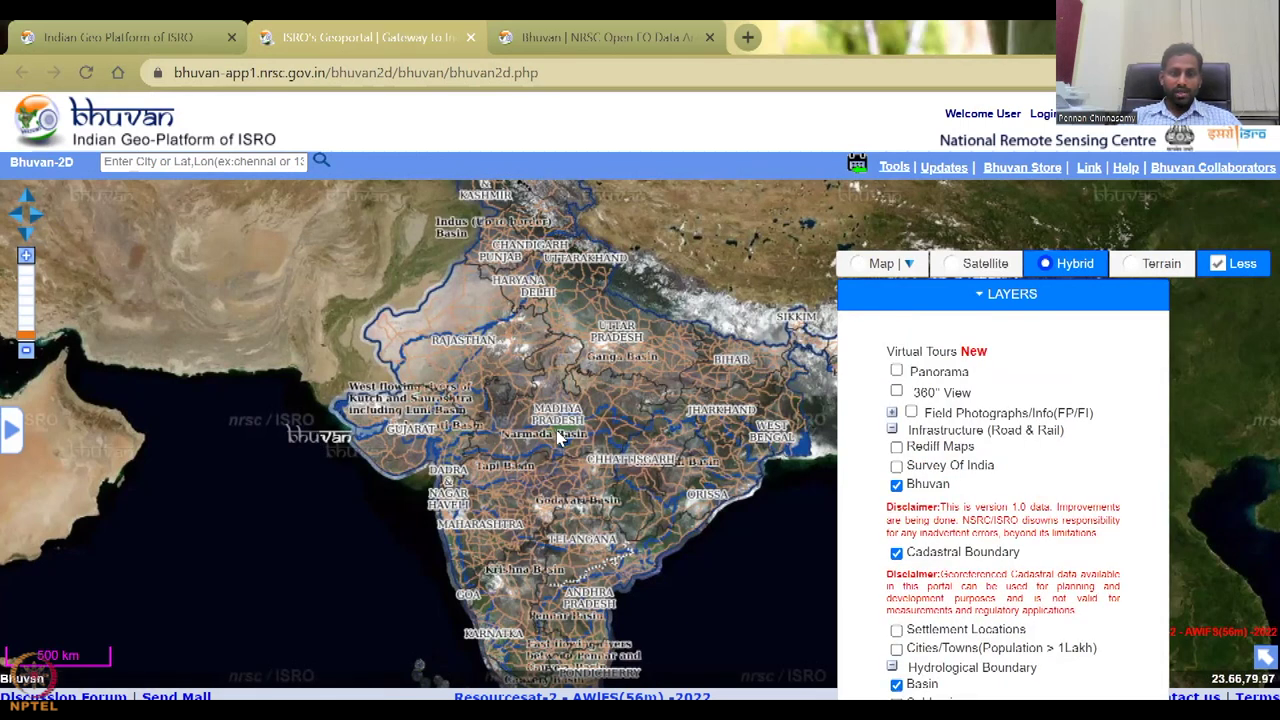
- Turn off the Basin layer under Hydrological Boundary
scroll(885, 640, "down", 1)
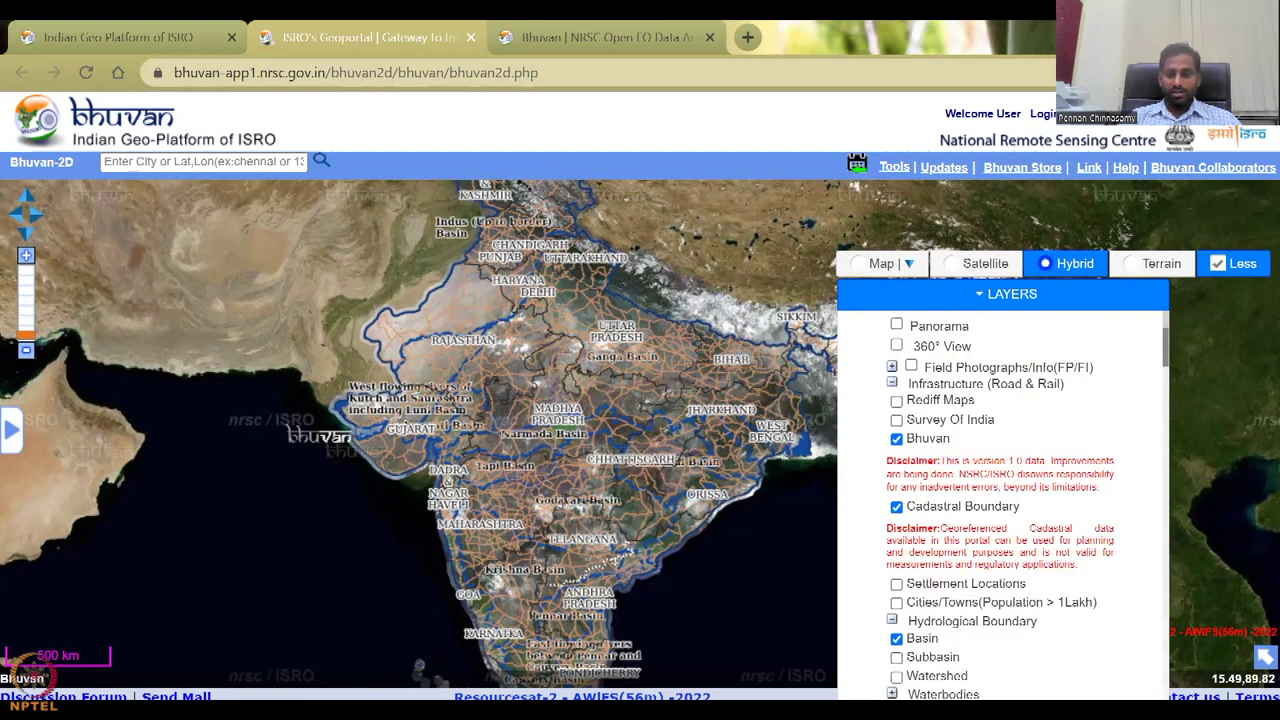
left_click(898, 639)
scroll(975, 580, "up", 1)
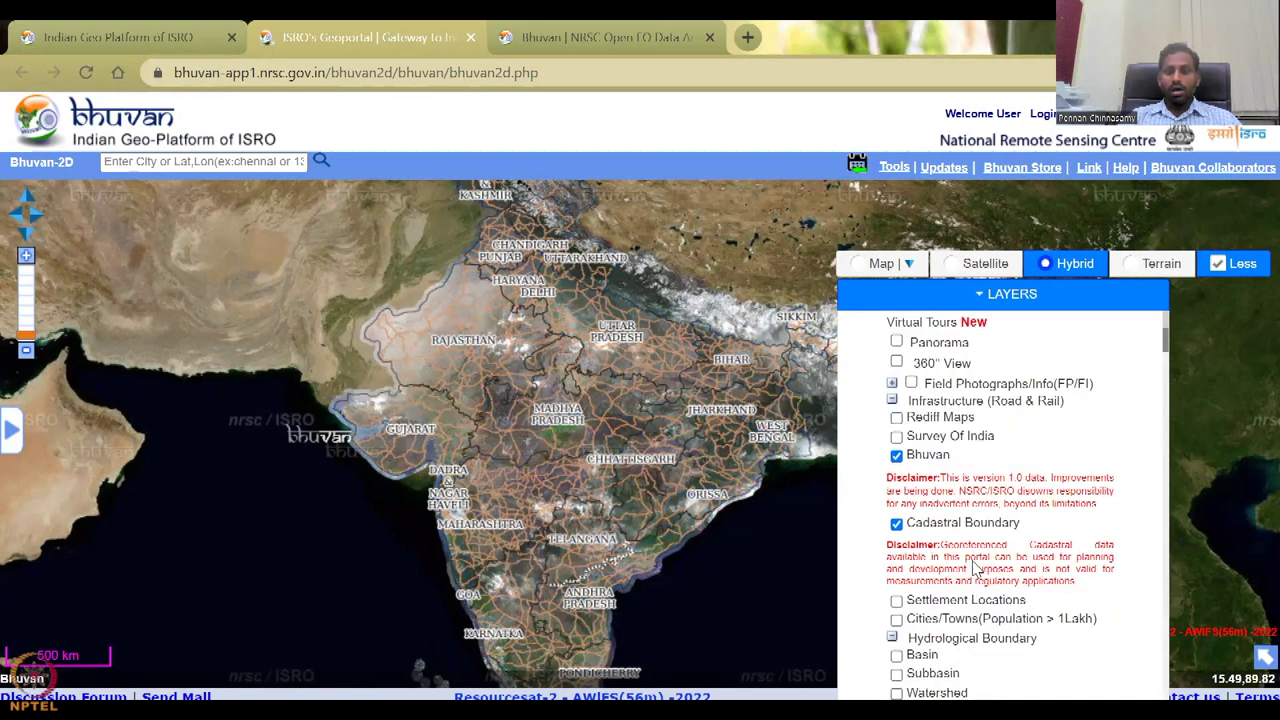
scroll(1015, 480, "down", 1)
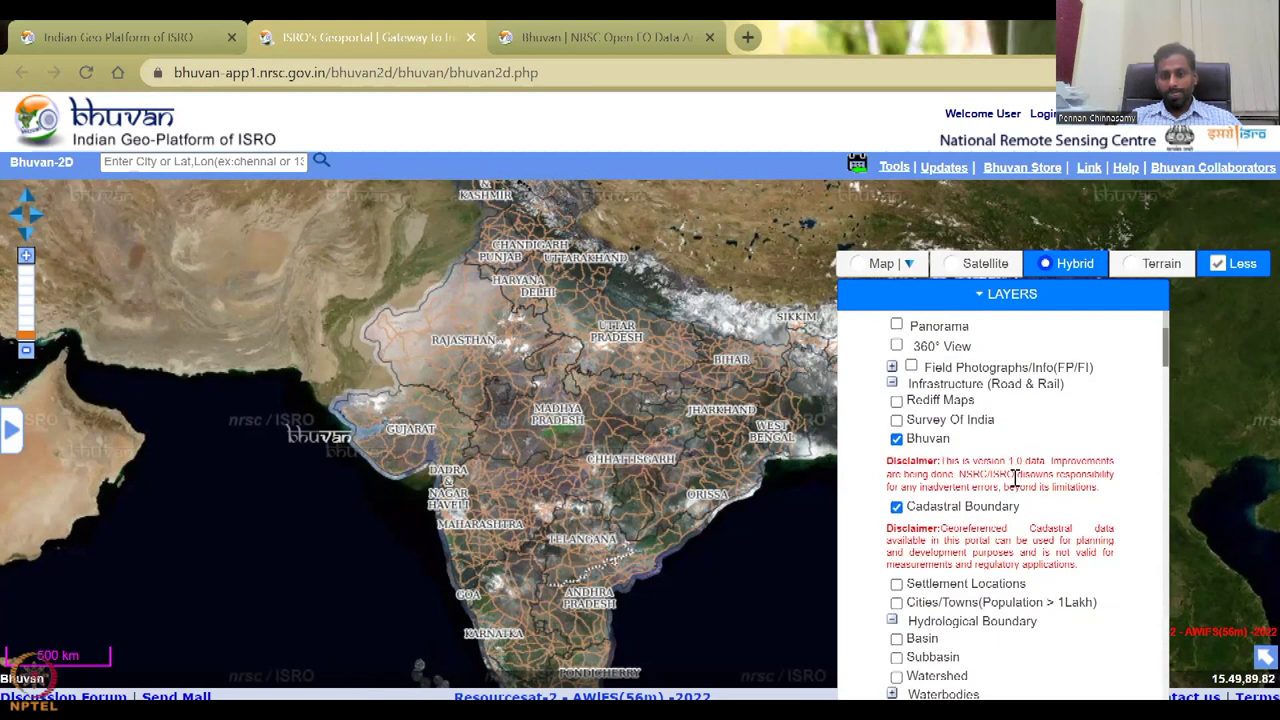
scroll(1063, 412, "up", 1)
- Switch the map to Satellite view and replace it with the Base Hydrology map
left_click(967, 265)
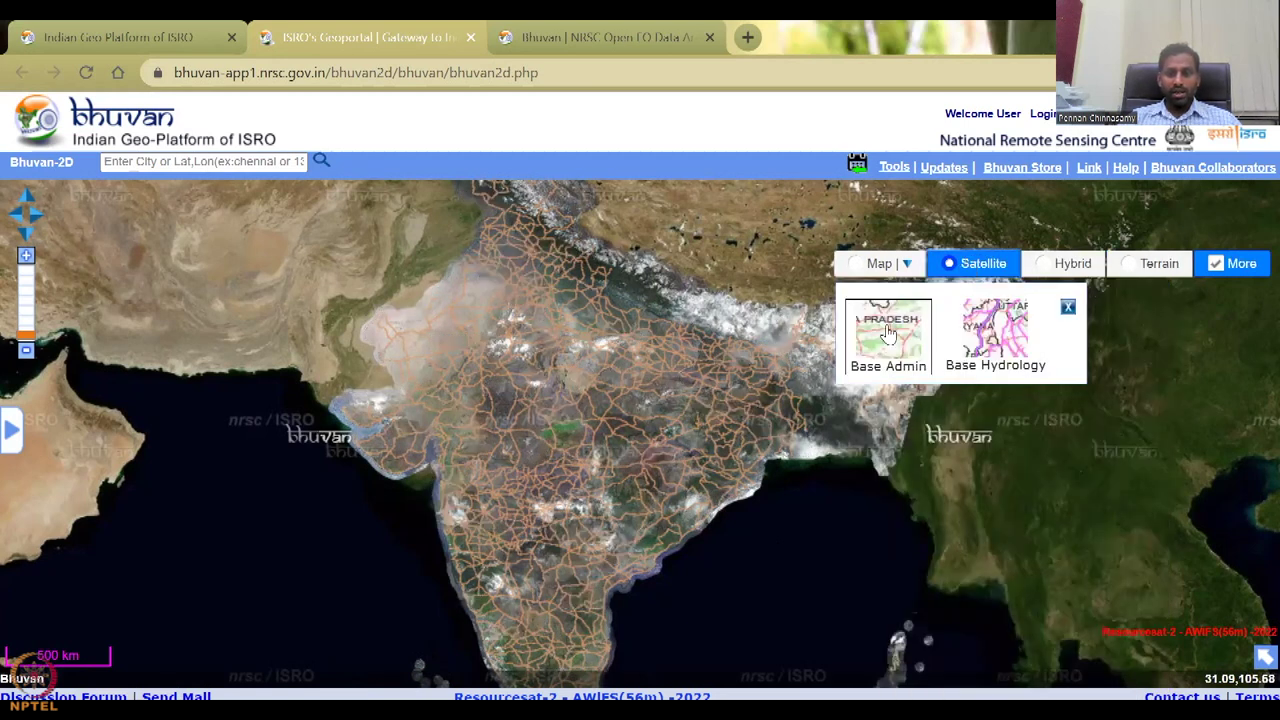
left_click(1020, 333)
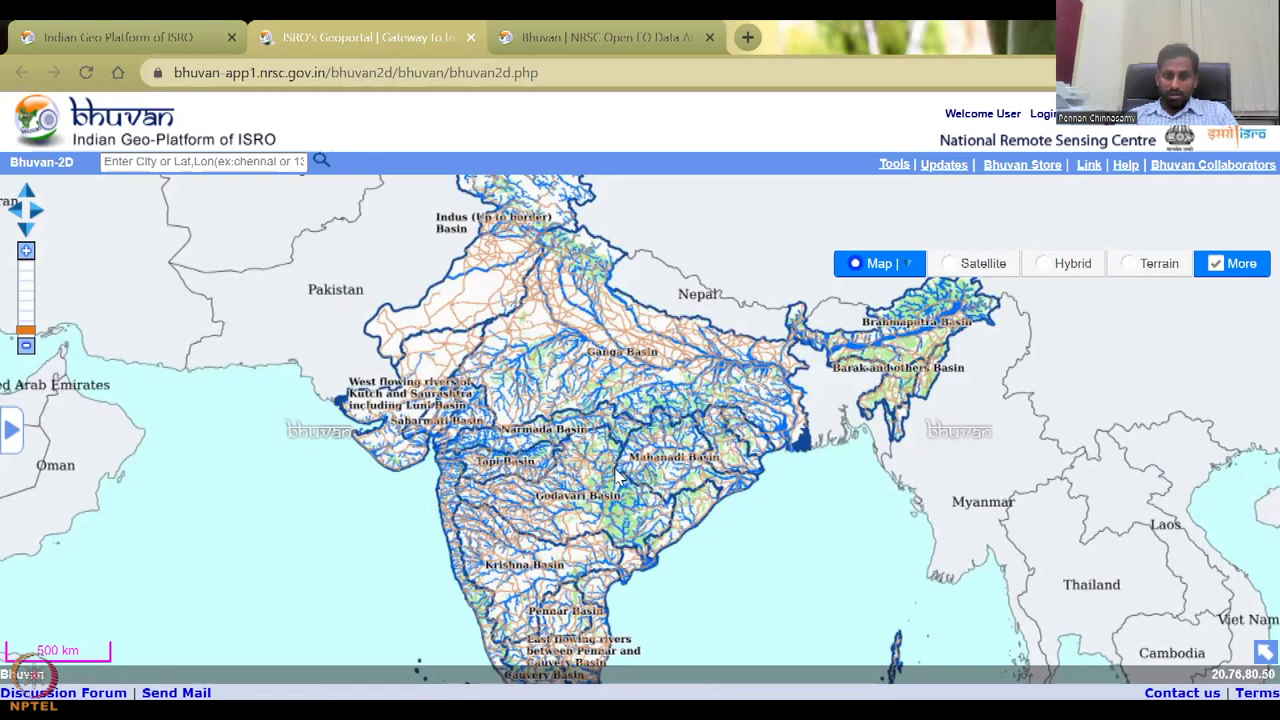
- Examine the river basins on the hydrology map from northern India to the southern peninsula and the islands to the east
left_click_drag(585, 305, 612, 446)
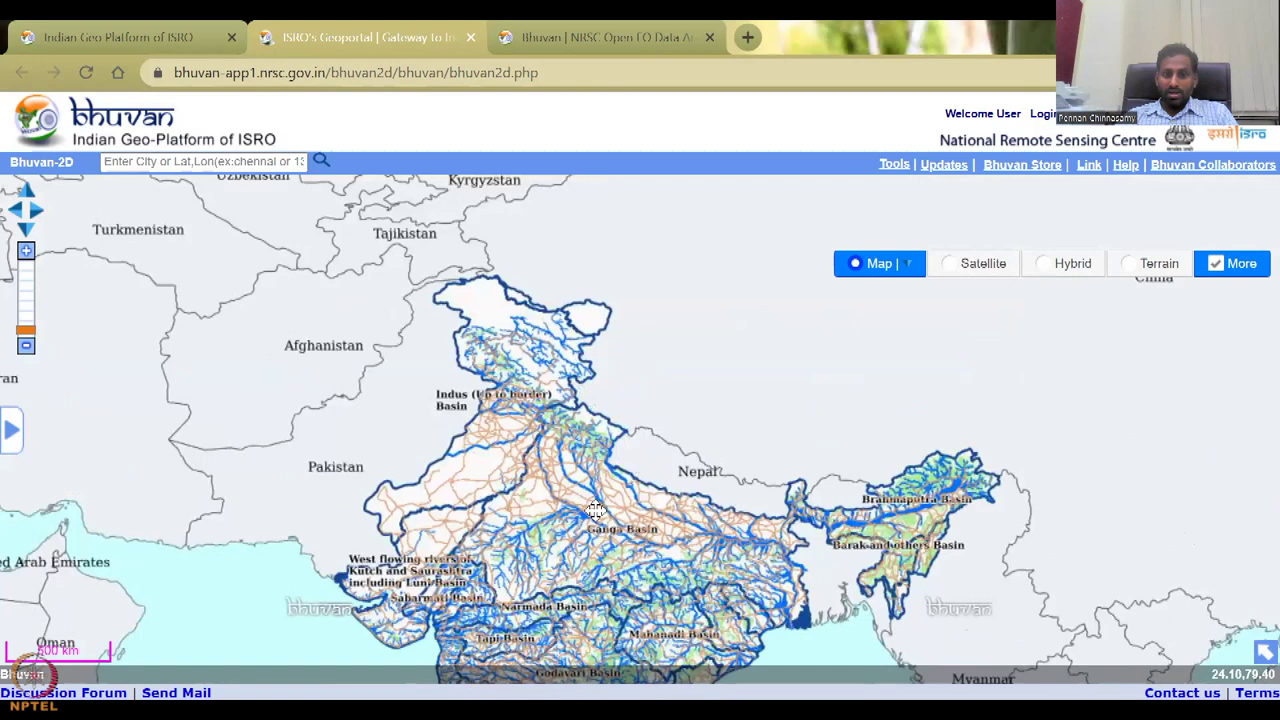
left_click_drag(596, 511, 606, 371)
left_click_drag(615, 572, 627, 385)
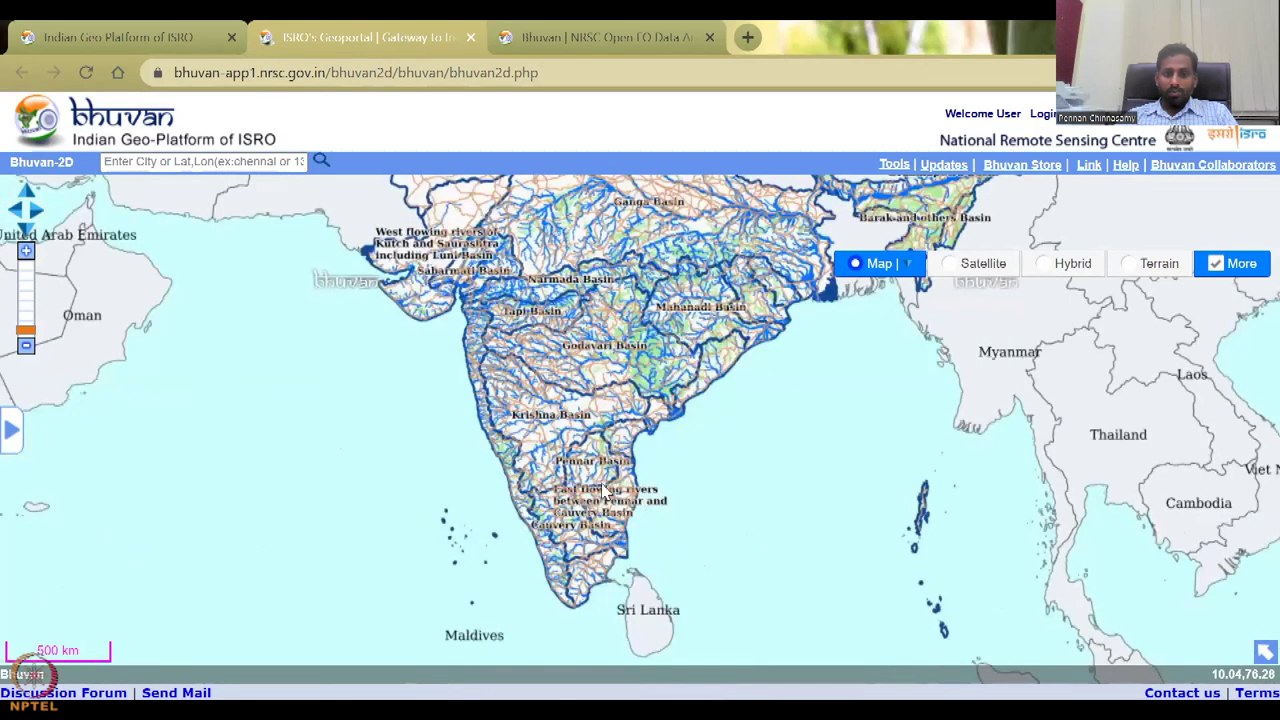
scroll(598, 493, "up", 1)
scroll(588, 496, "up", 1)
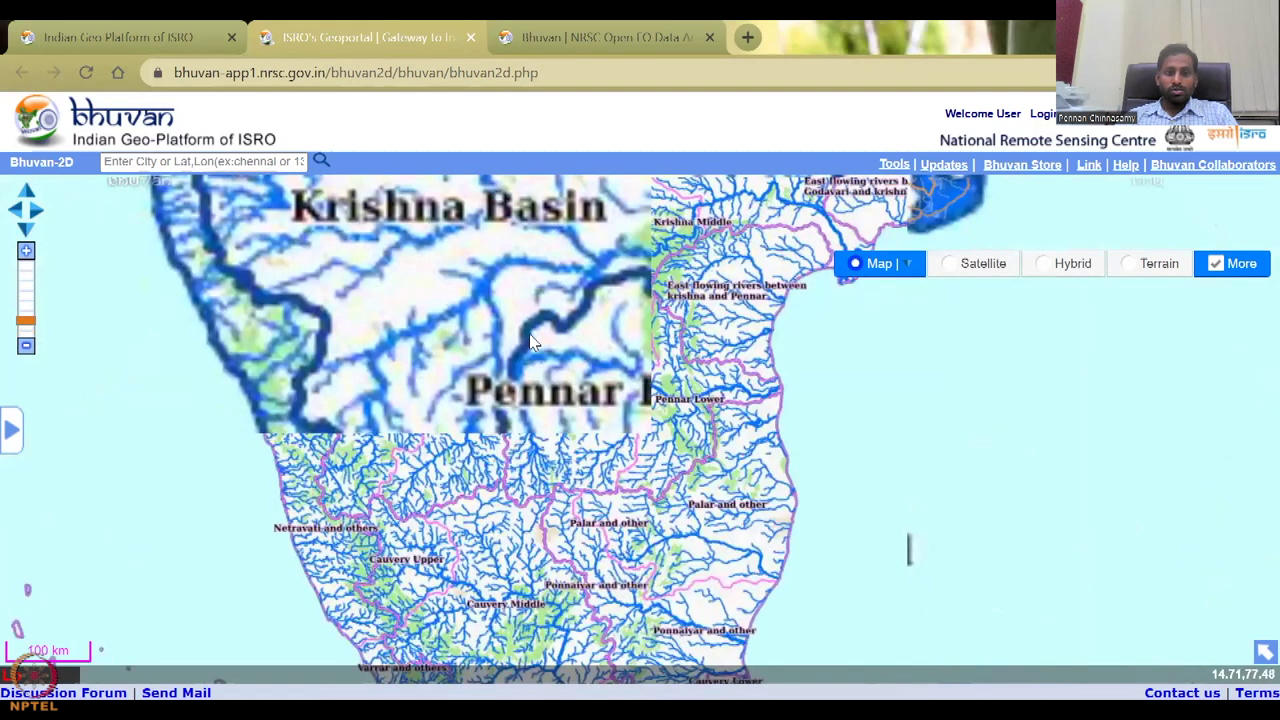
scroll(535, 340, "down", 1)
left_click_drag(676, 418, 269, 600)
scroll(372, 295, "down", 1)
scroll(469, 480, "up", 1)
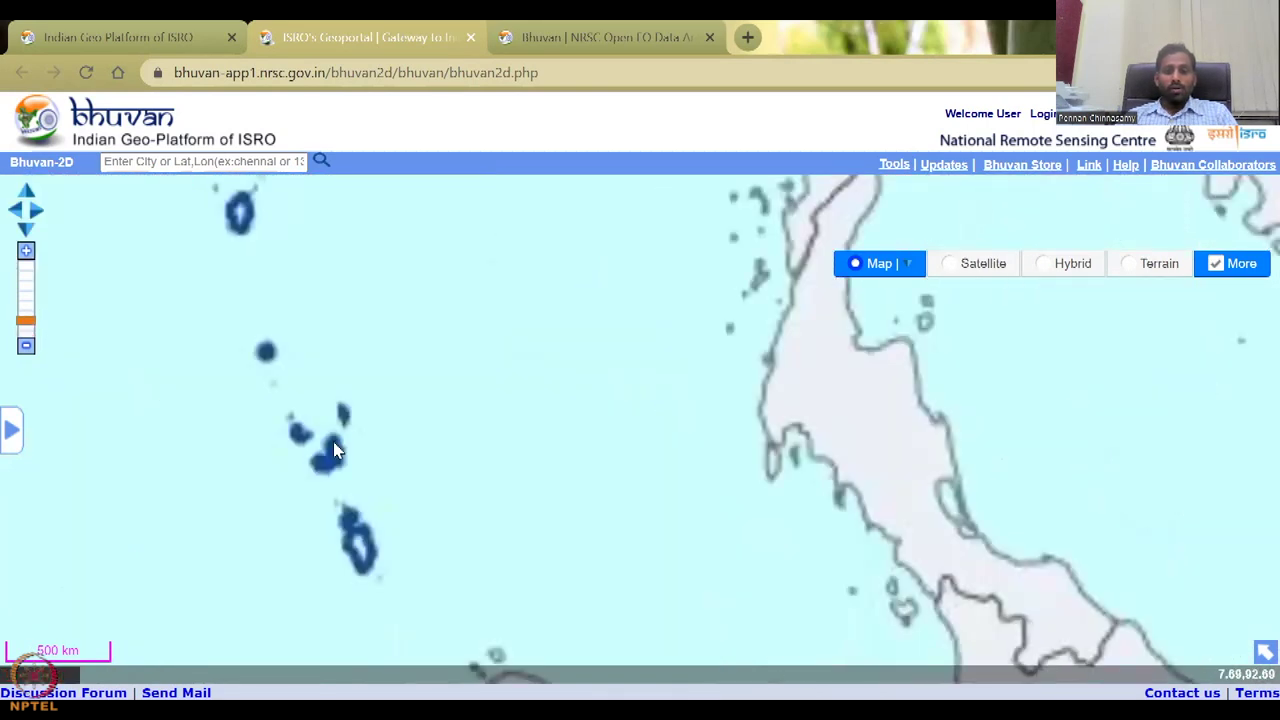
scroll(437, 401, "up", 1)
scroll(437, 401, "down", 2)
- Inspect the Godavari Basin area of the hydrology map in close detail, down to the streams of the Manjra sub-basin
left_click_drag(620, 583, 946, 675)
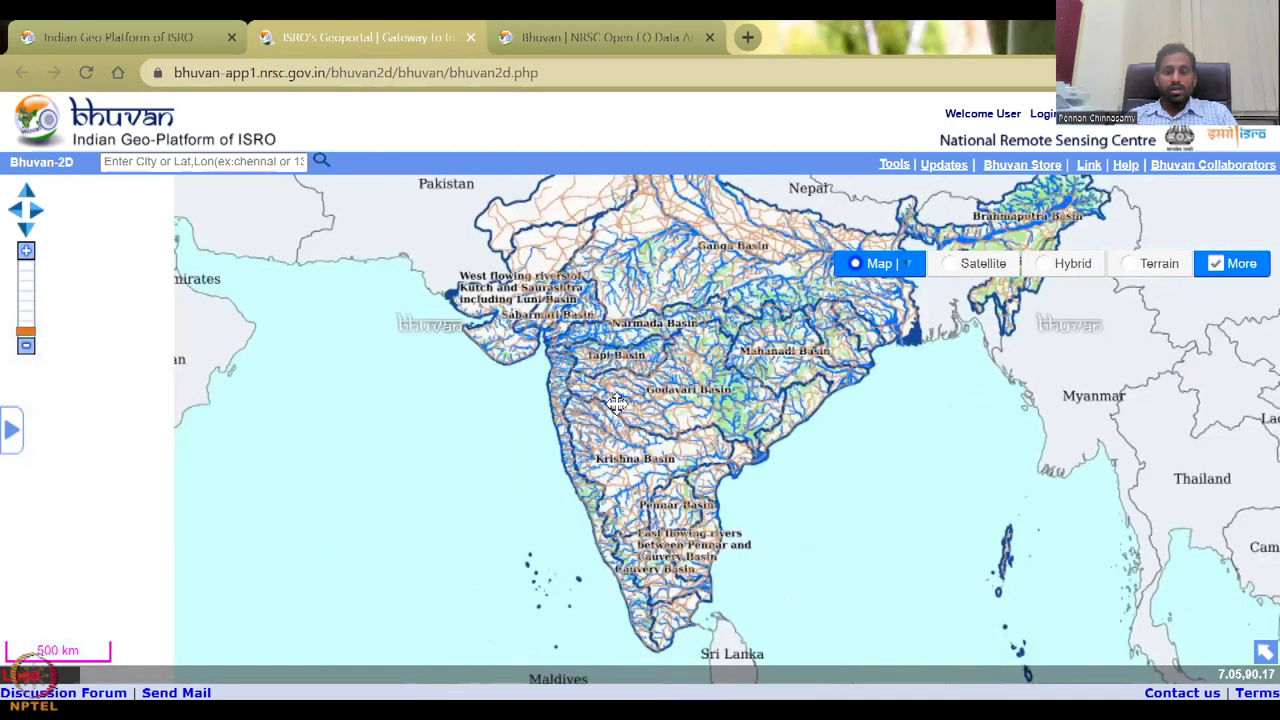
left_click_drag(617, 404, 617, 430)
scroll(670, 527, "up", 1)
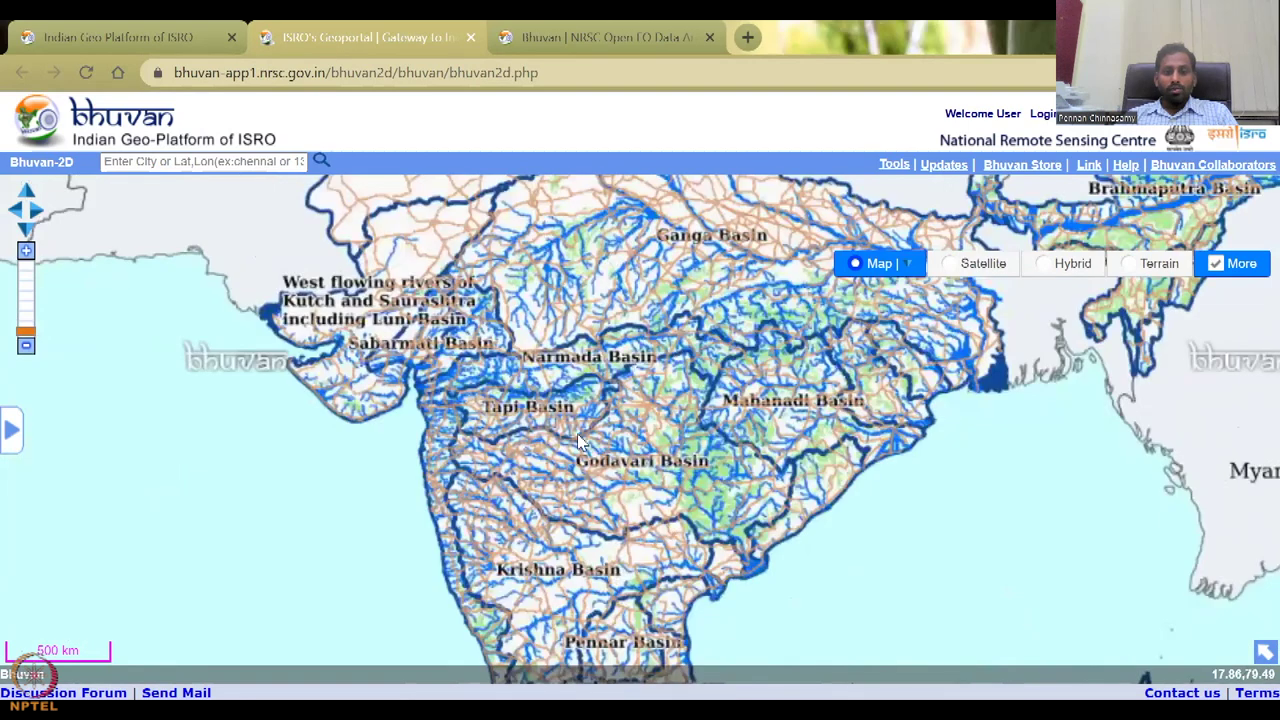
scroll(462, 443, "up", 2)
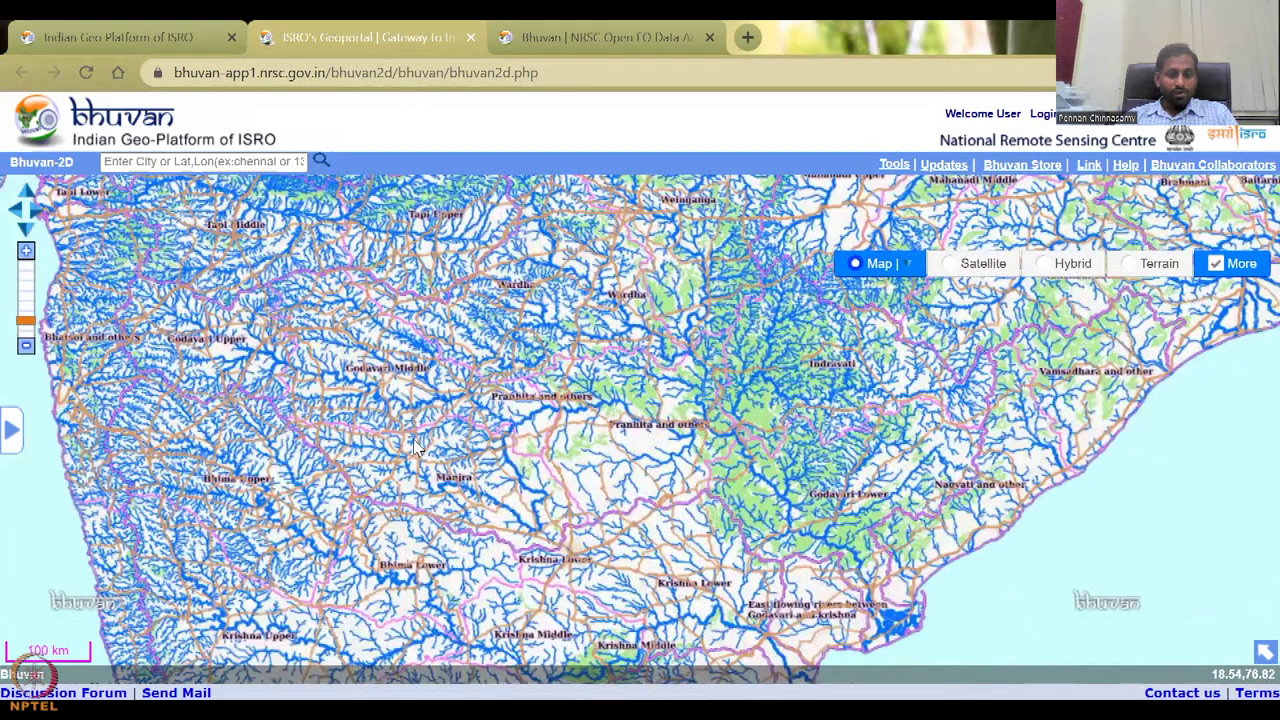
scroll(420, 442, "up", 3)
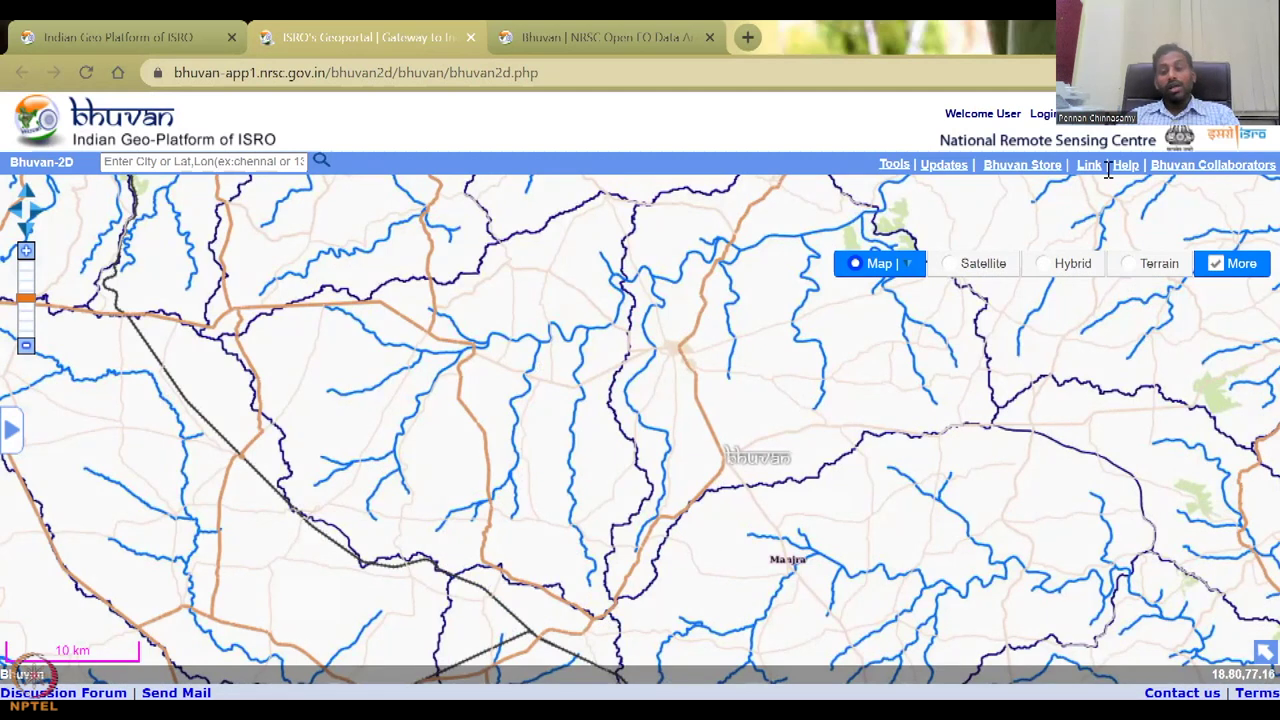
- Search for Pune and locate Pune City East Division Postoffice, PUNE, MAHARASHTRA on the map
left_click(218, 159)
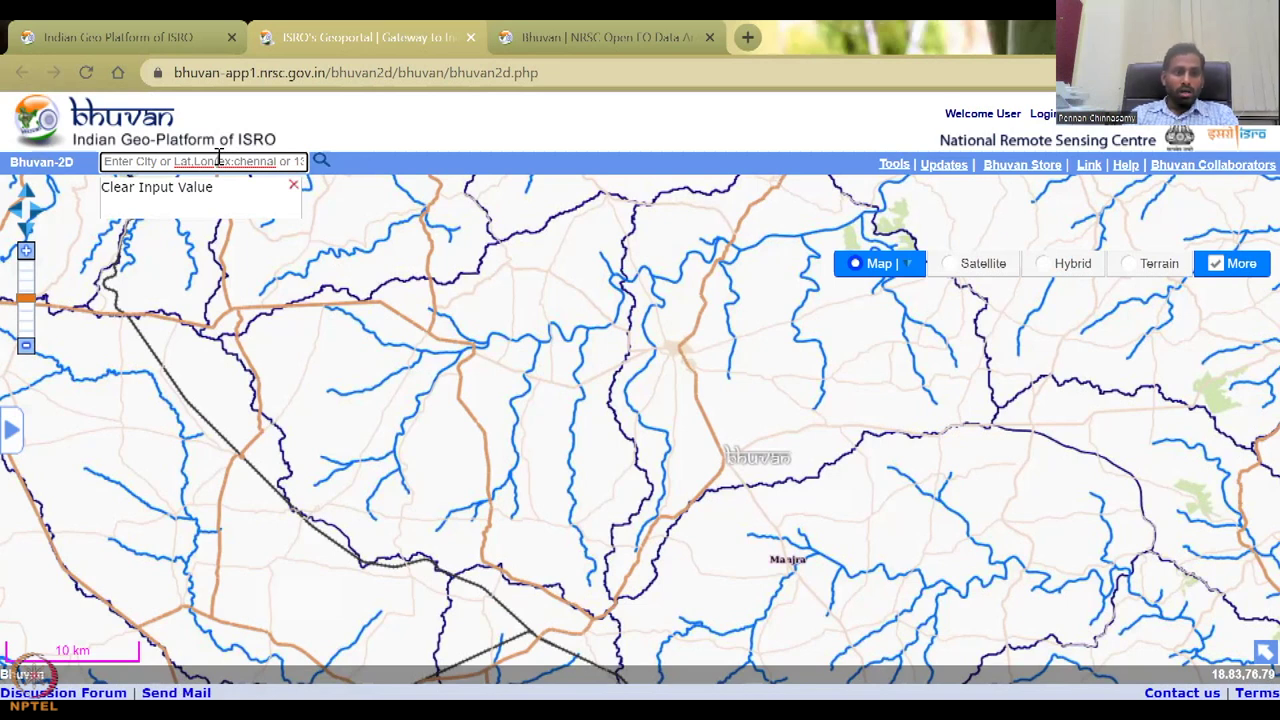
left_click(218, 158)
type("Pune")
key("ctrl+a")
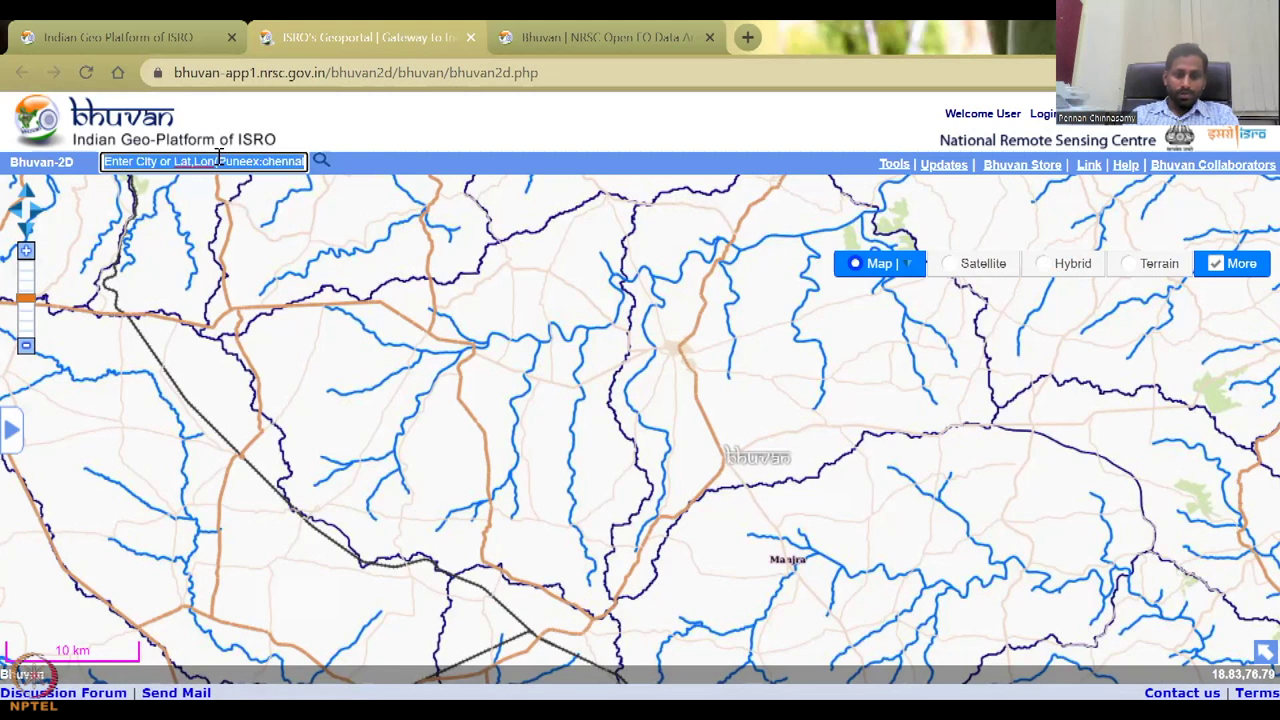
type("Pune City East Division  Postoffice,PU")
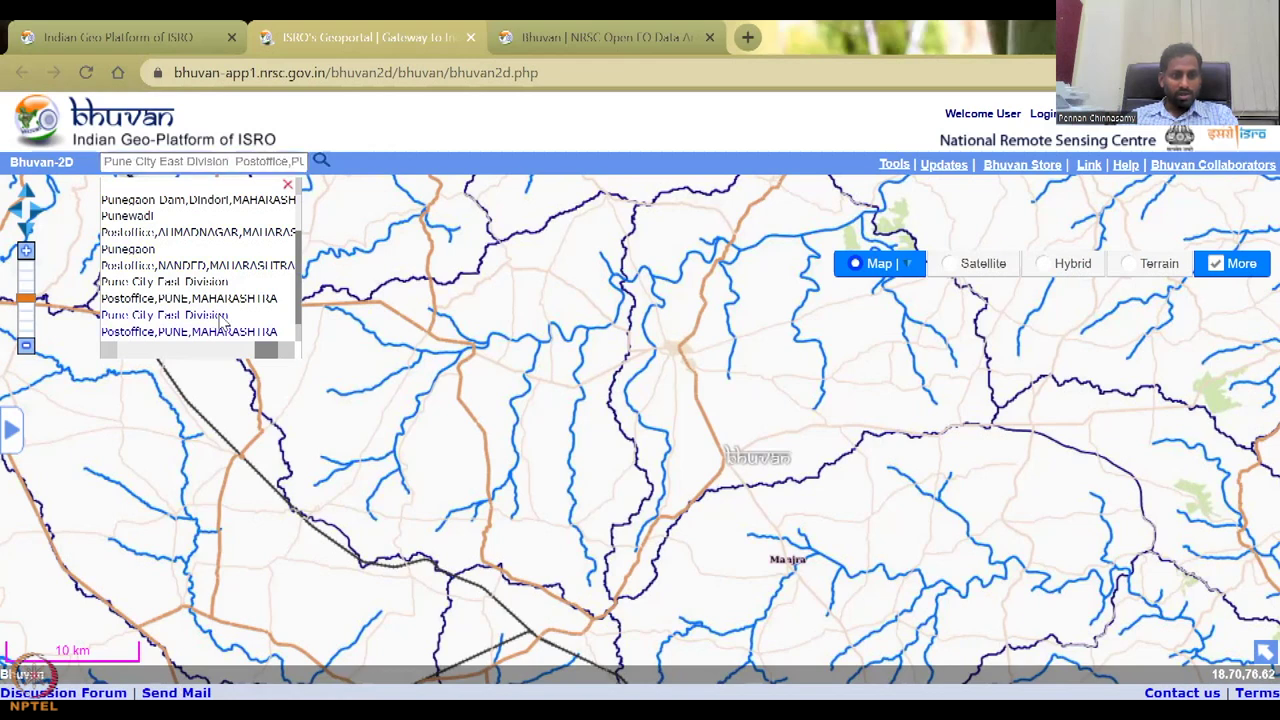
left_click(222, 320)
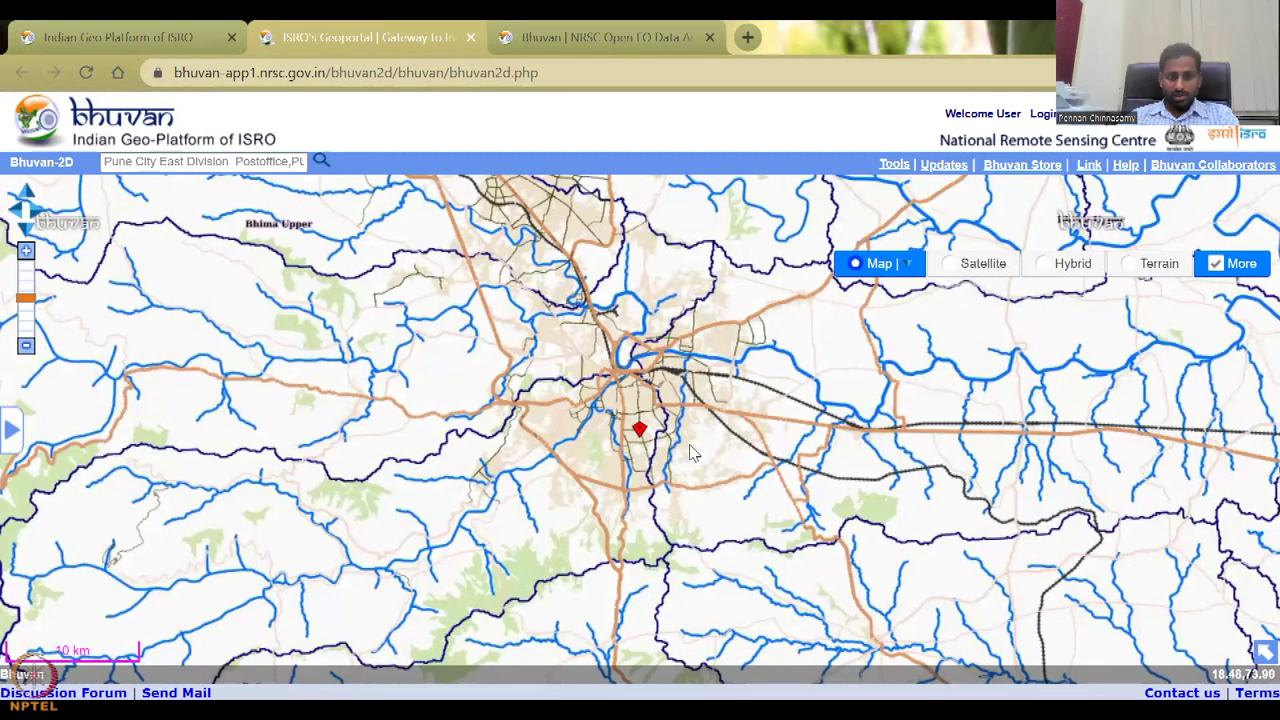
- Examine the rivers and watershed boundaries around the Pune marker at regional and local scale
scroll(693, 452, "down", 1)
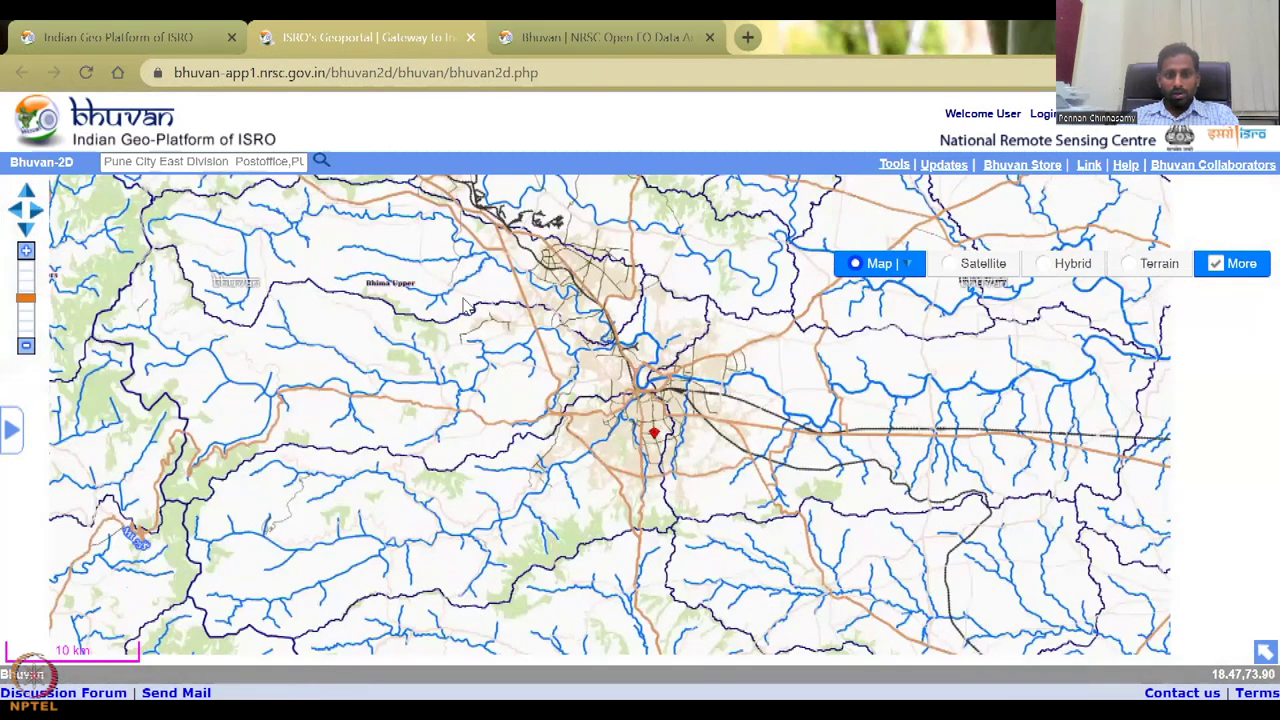
scroll(709, 444, "down", 1)
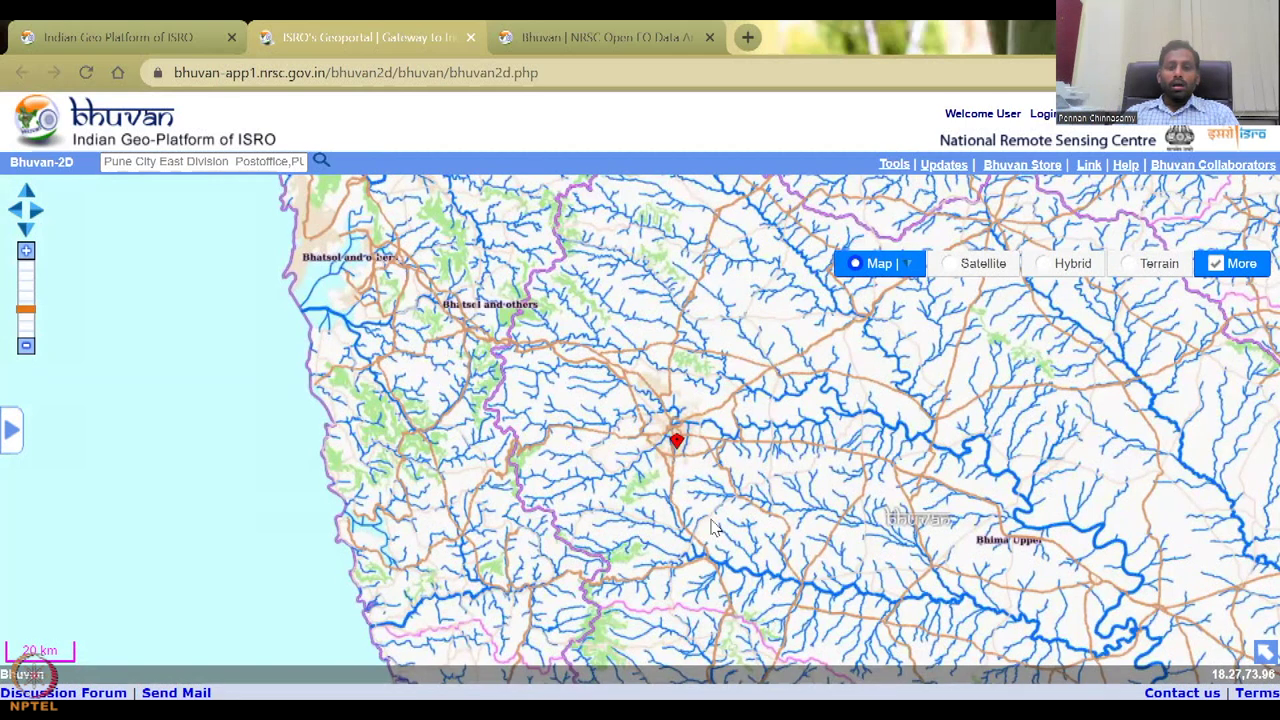
scroll(645, 377, "up", 1)
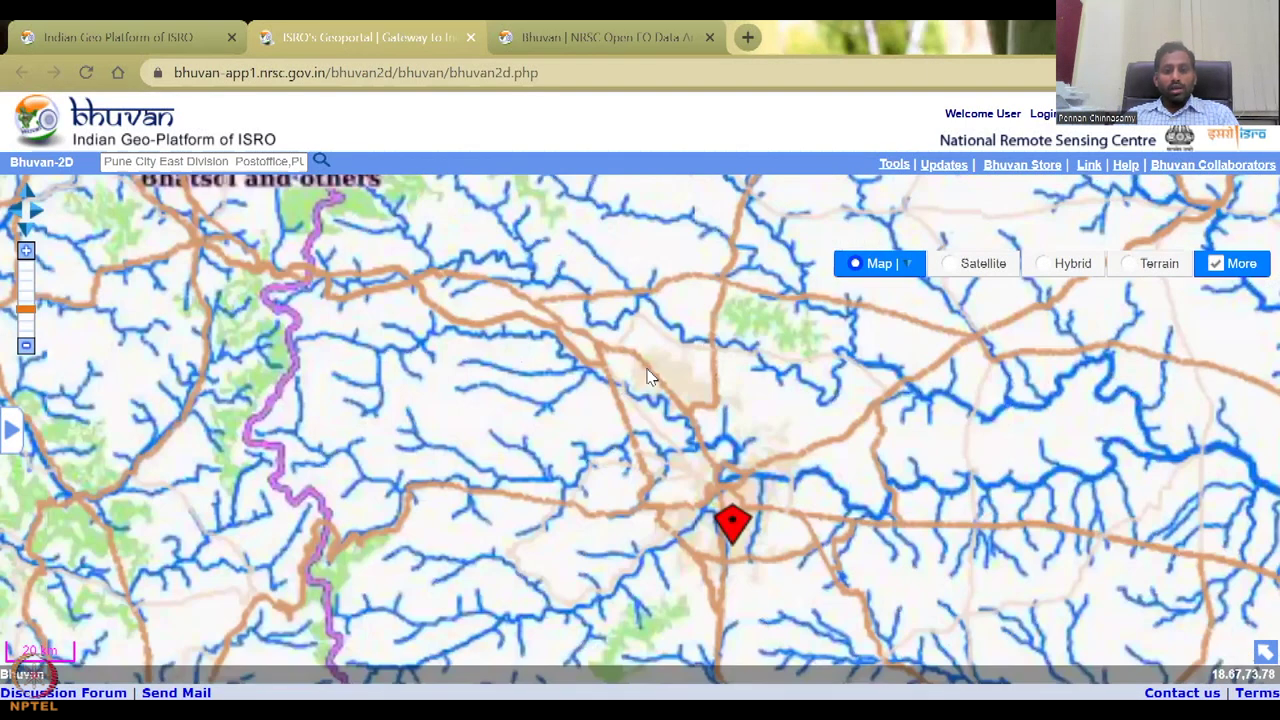
scroll(686, 497, "up", 3)
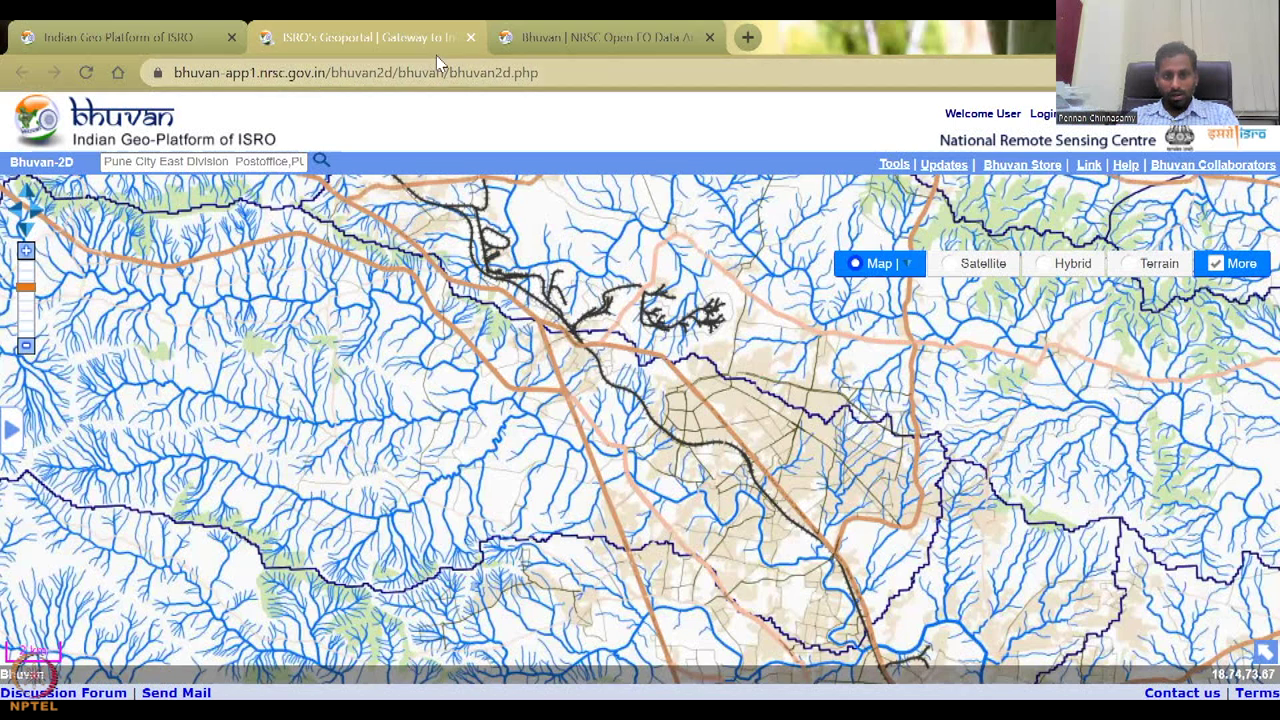
- Close the Bhuvan 2D page and open the Open Data Archive from the home page again
left_click(470, 37)
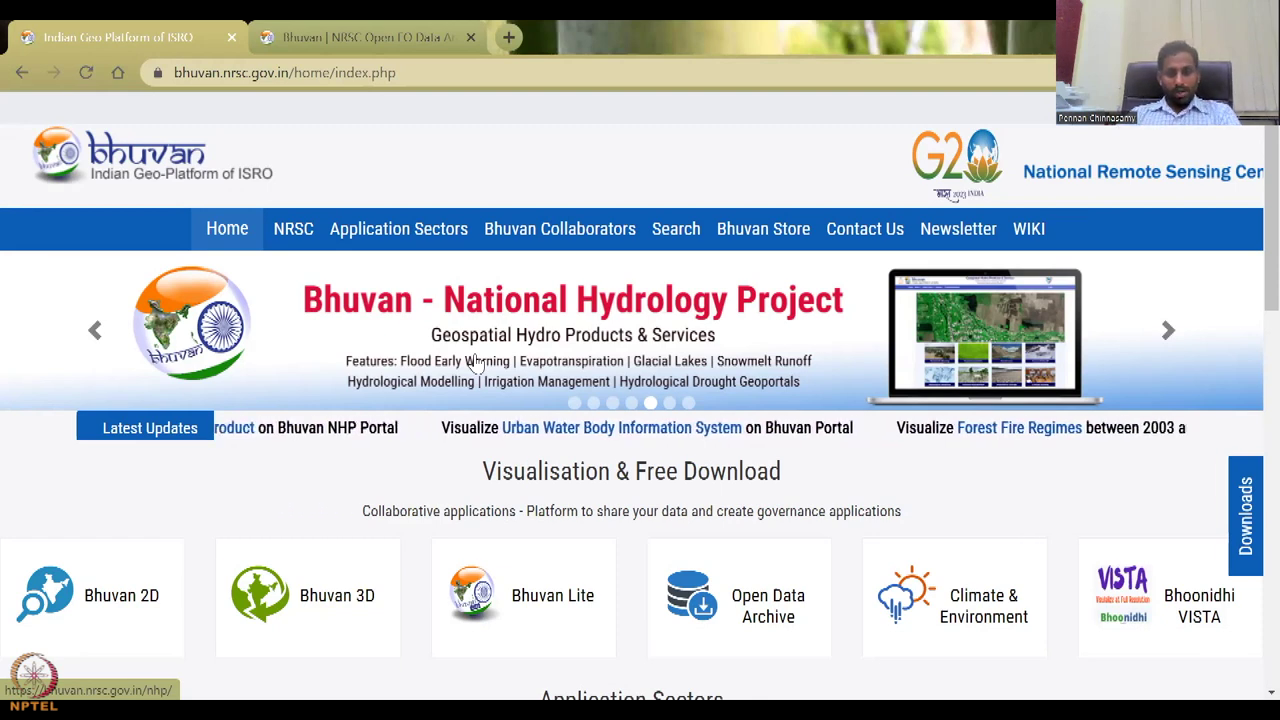
left_click(770, 622)
left_click(712, 46)
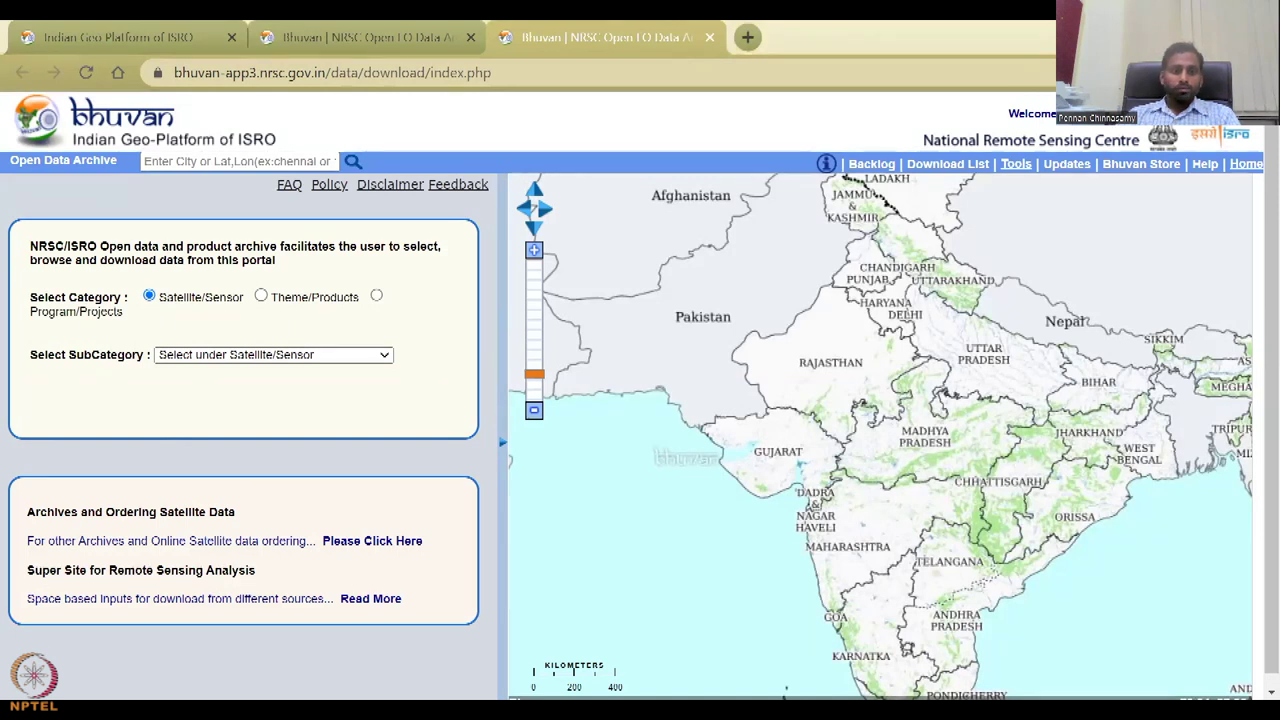
- Switch to the lecture slide show and advance it to the Conclude slide
key("alt+Tab")
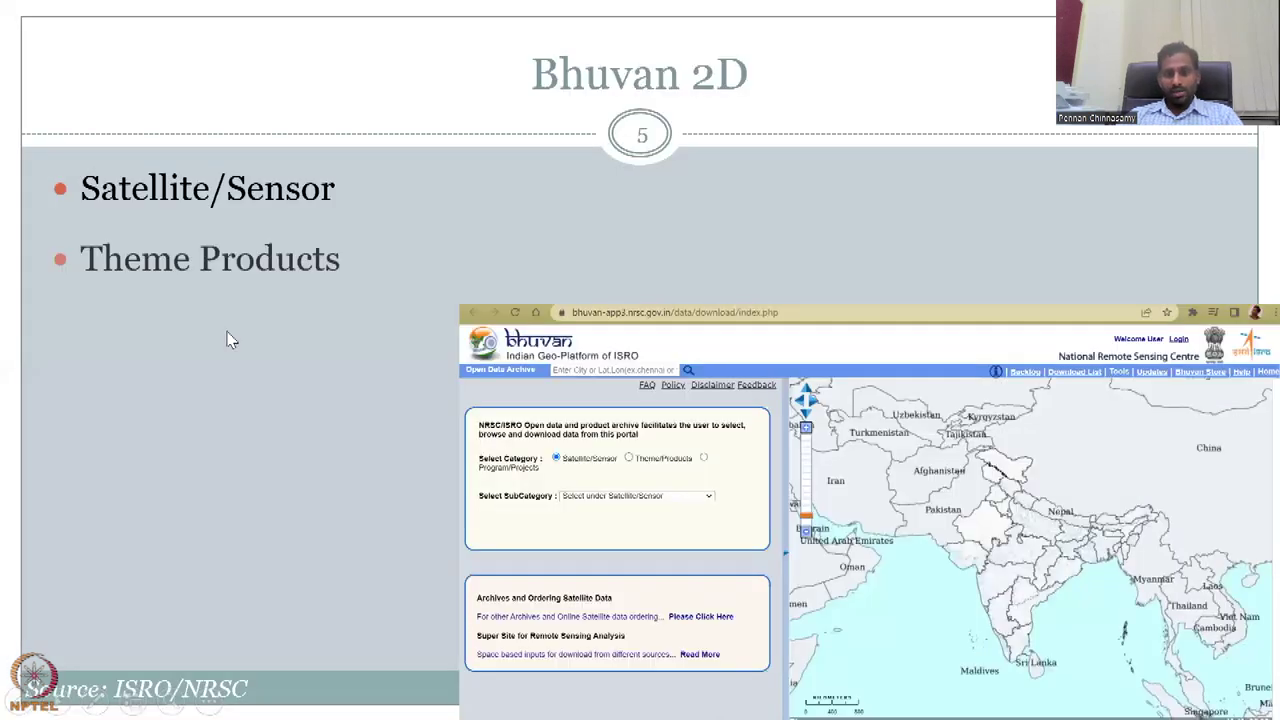
key("Right")
key("Right")
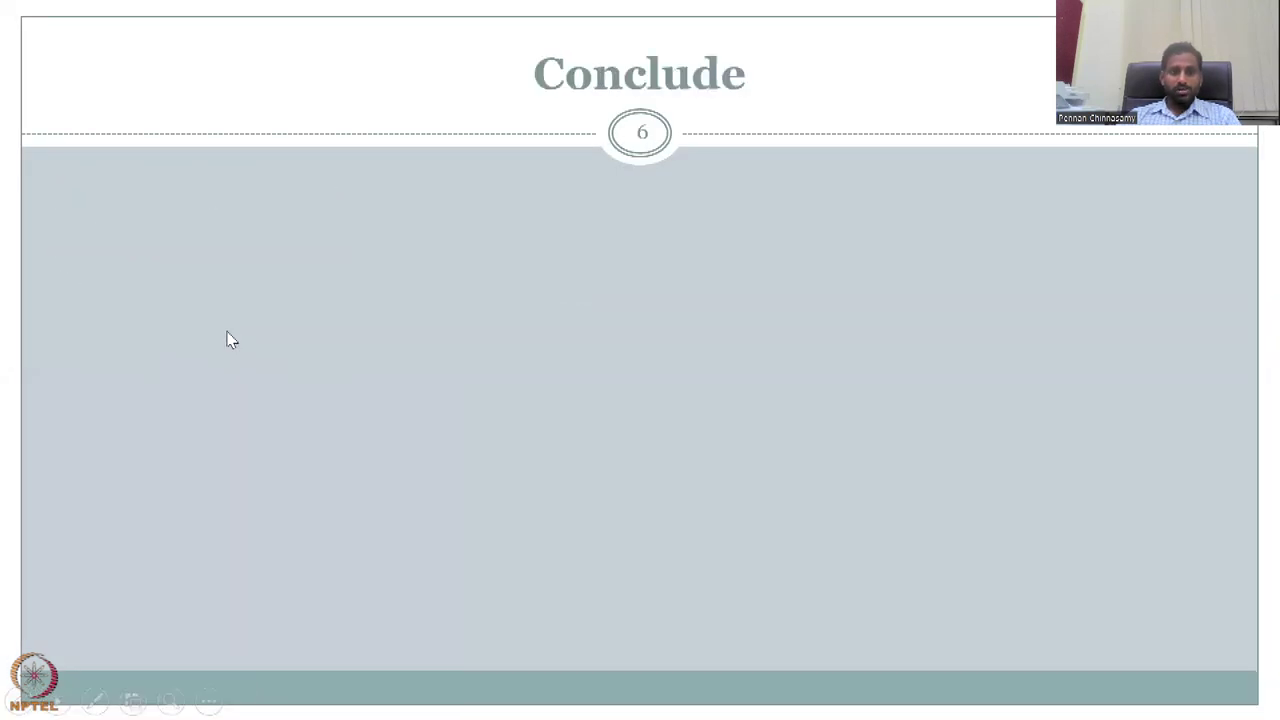
- Return to the Bhuvan 2D slide, then switch to the Open Data Archive page in the browser
key("Right")
key("Left")
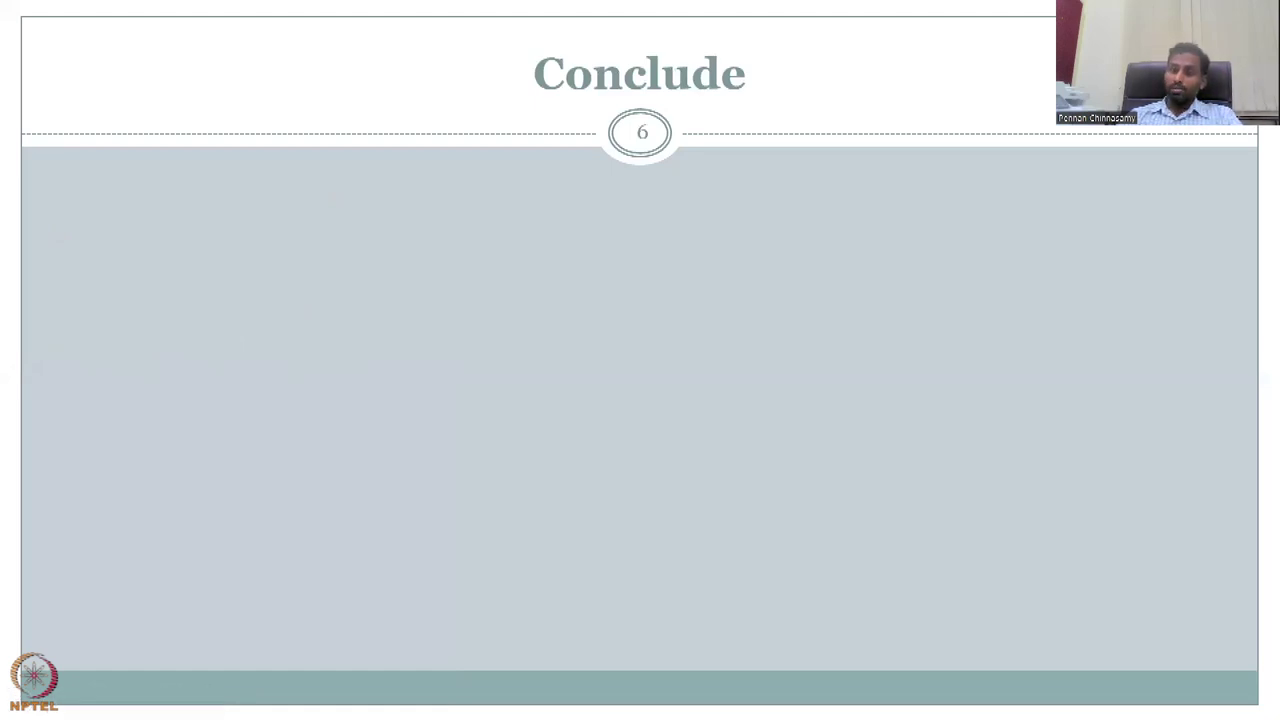
key("Left")
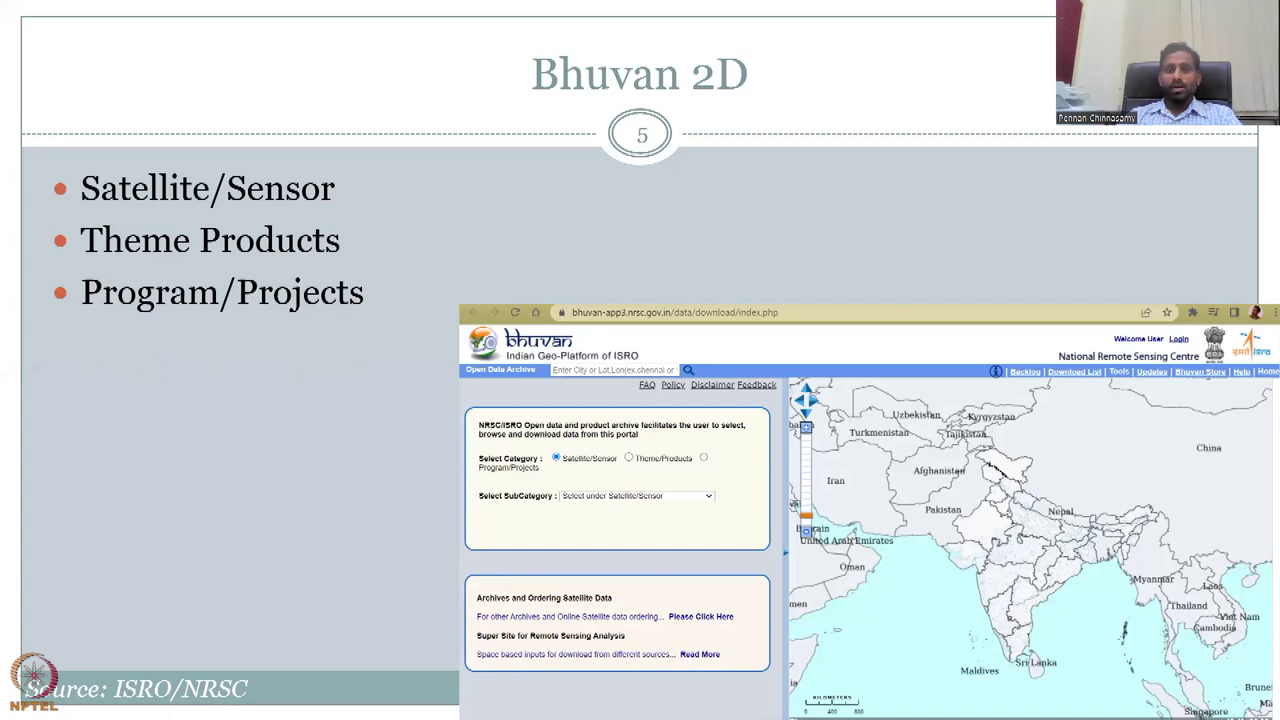
key("alt+Tab")
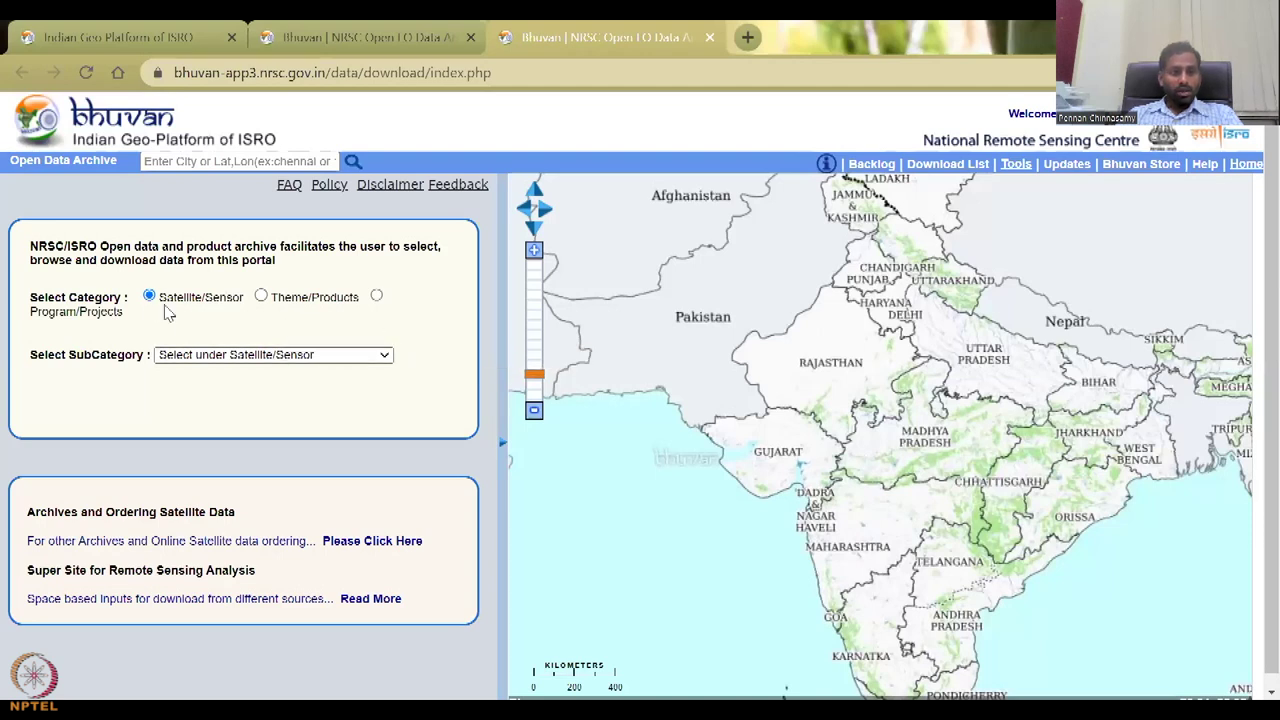
- View the list of subcategories available under the Satellite/Sensor category
left_click(279, 360)
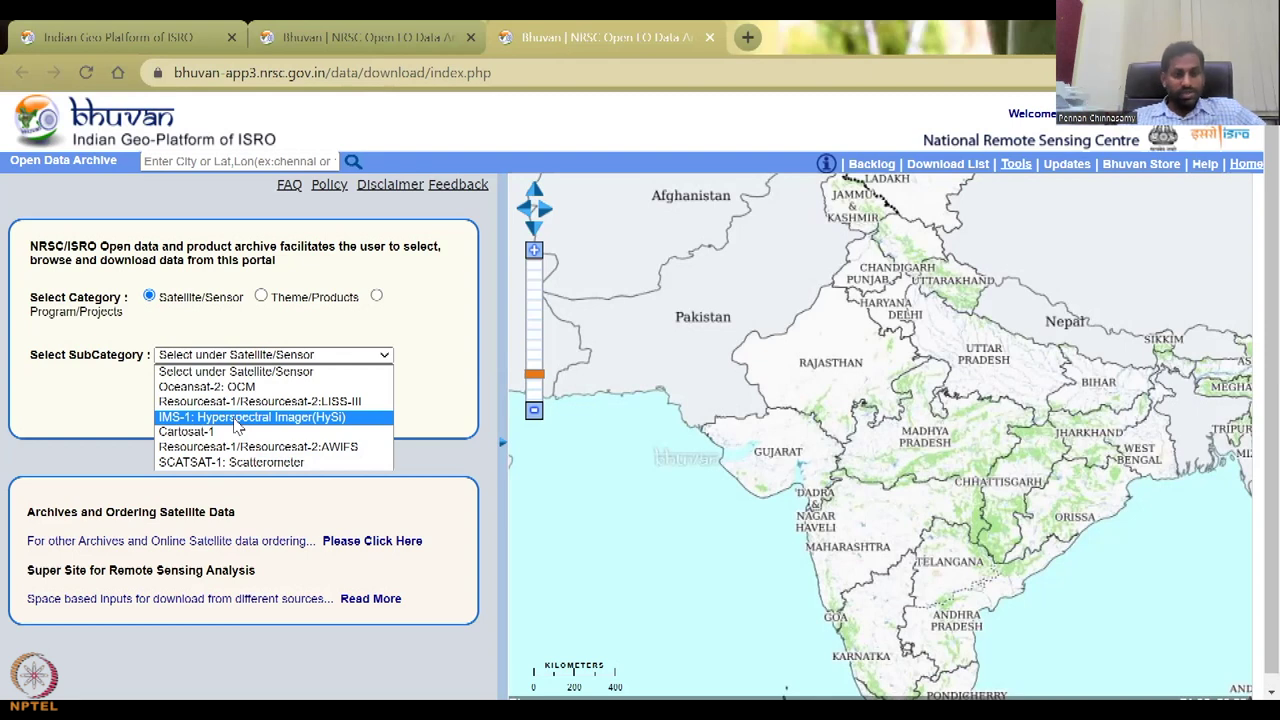
key("Up")
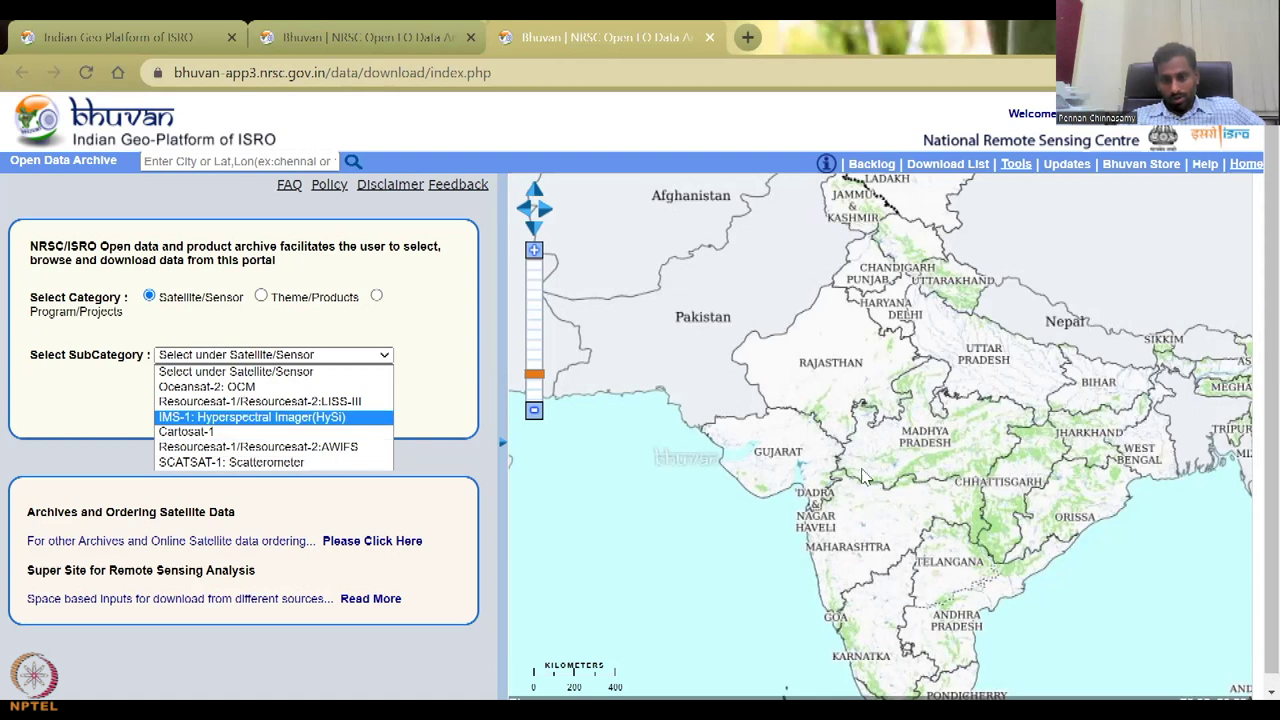
- Examine the archive's base map of India and its surroundings at continental and regional scales
scroll(868, 481, "down", 3)
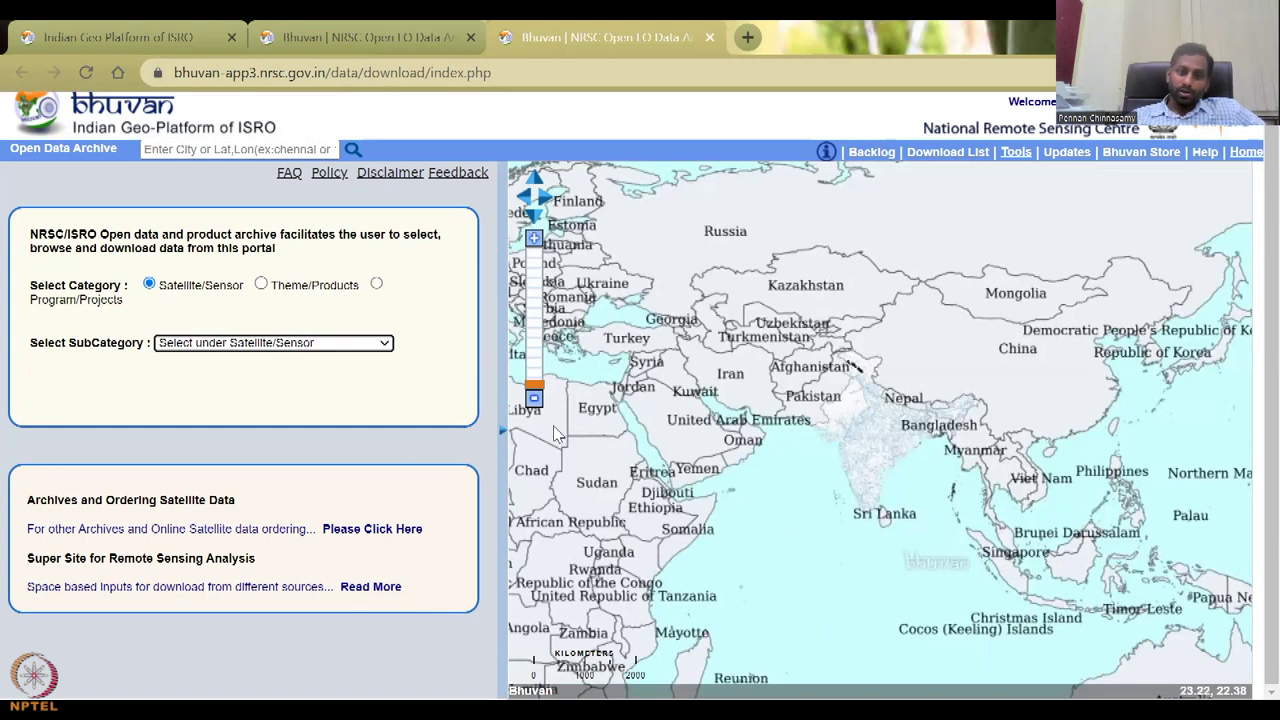
left_click(534, 240)
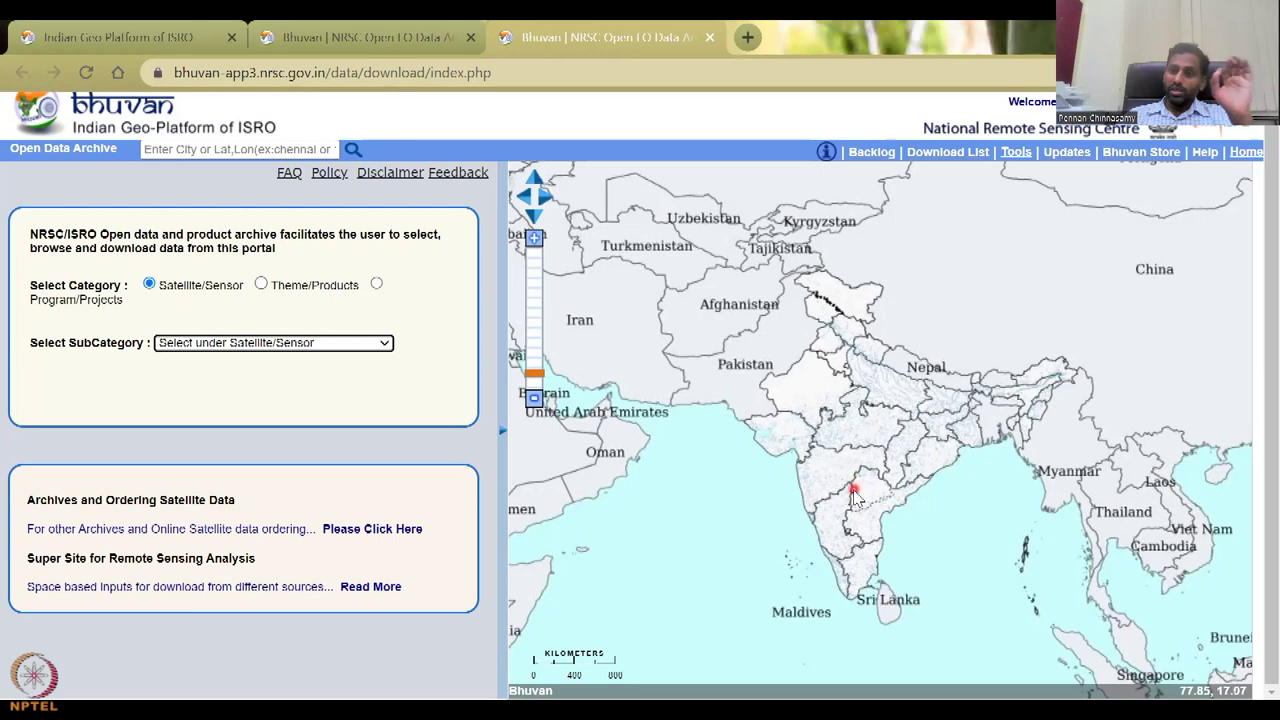
left_click(544, 199)
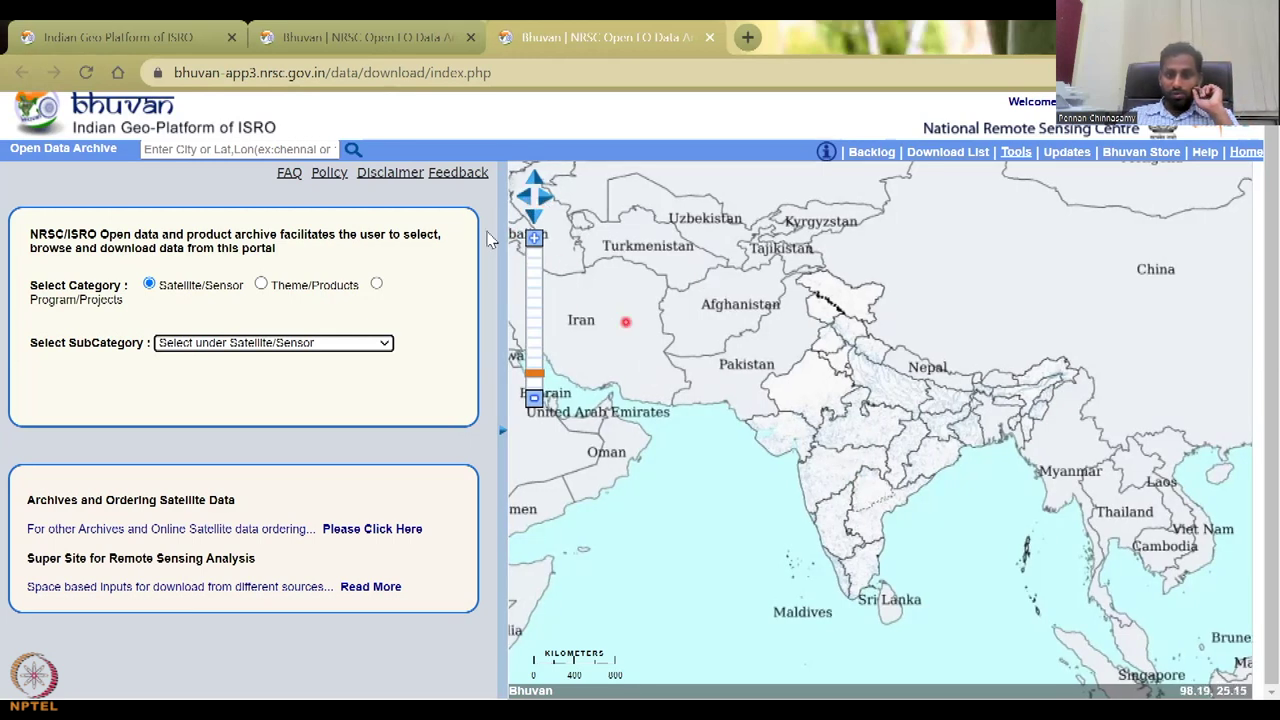
left_click(544, 199)
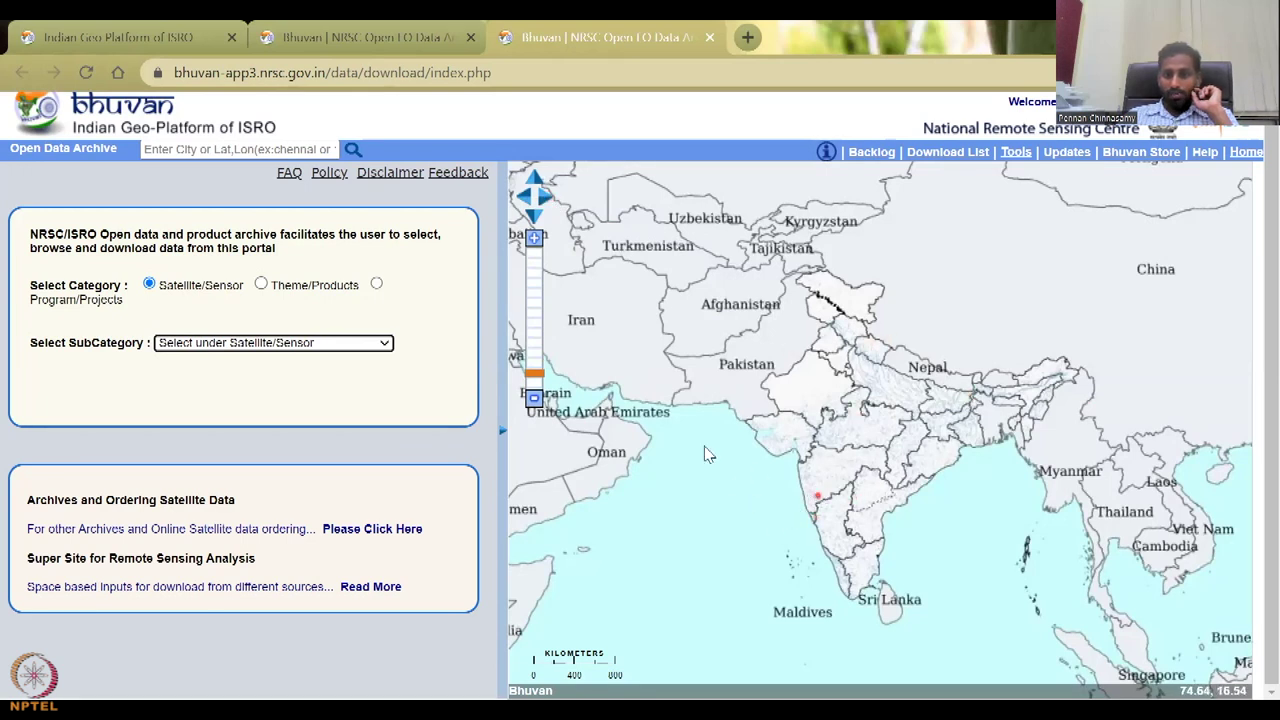
left_click(533, 396)
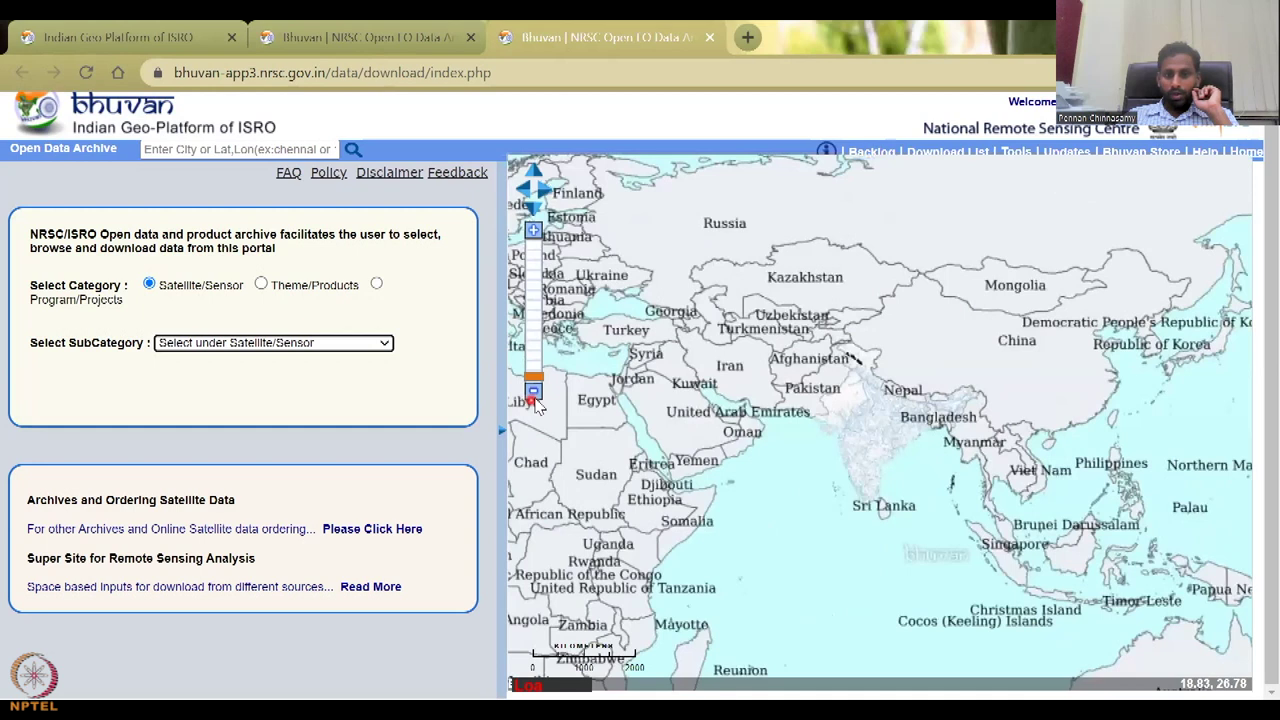
left_click(534, 231)
left_click(534, 231)
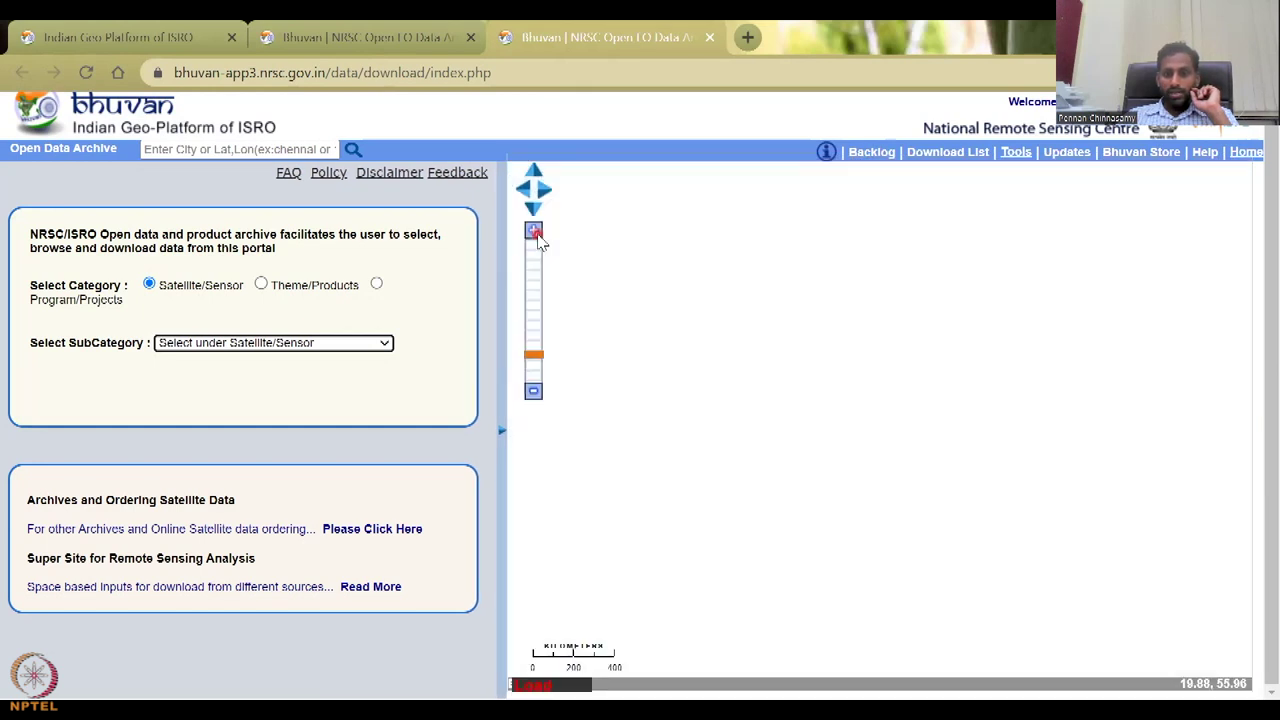
left_click(536, 234)
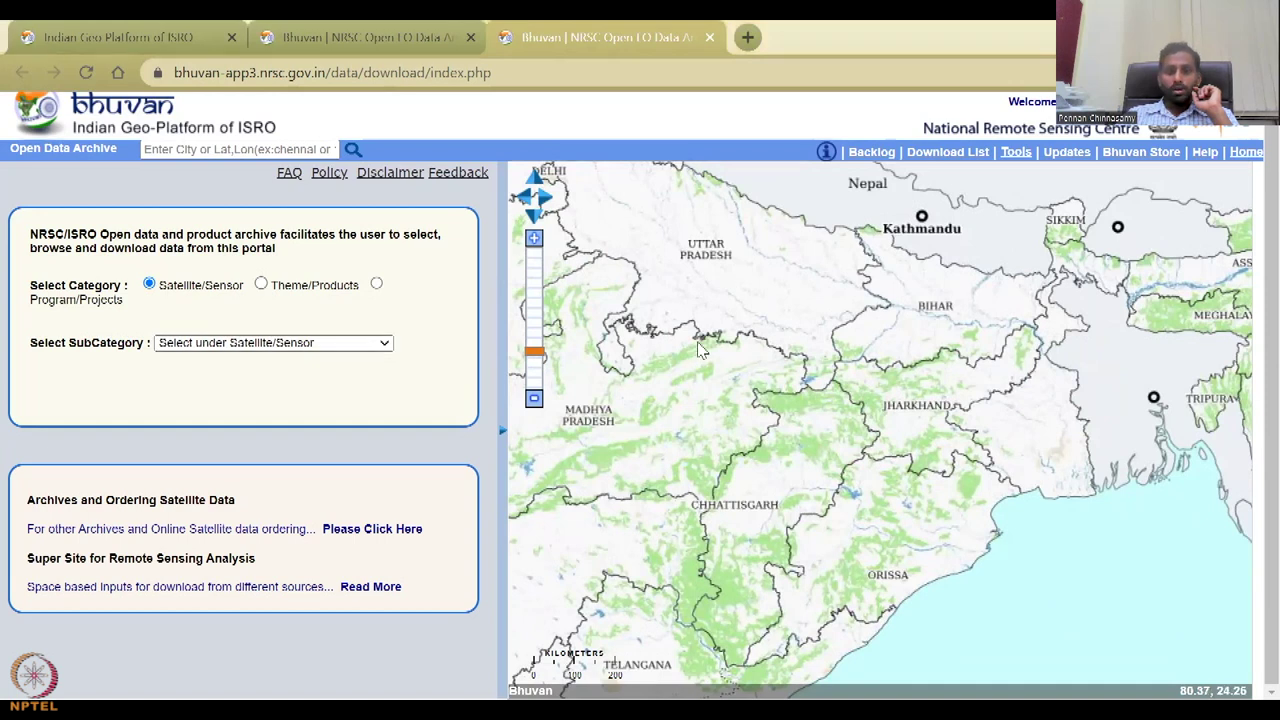
scroll(745, 400, "down", 3)
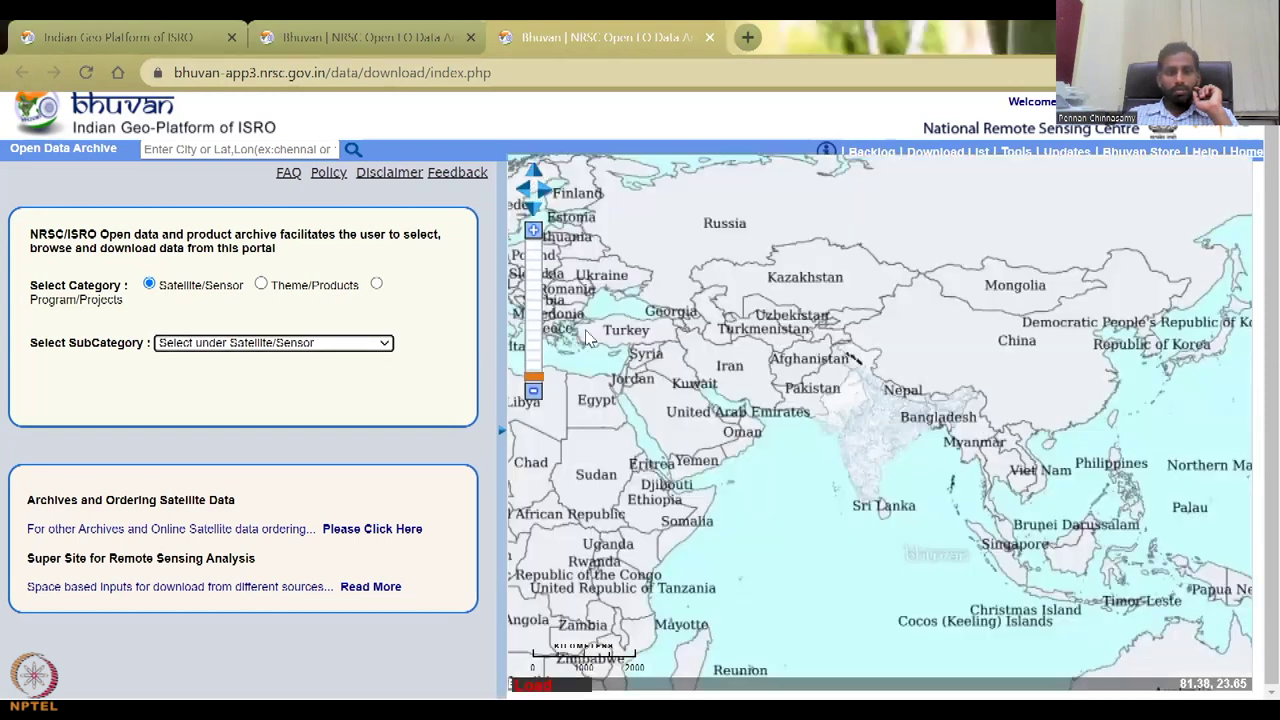
- Reload the Open Data Archive page and examine the state-level map across southern, western and northern India
left_click(86, 72)
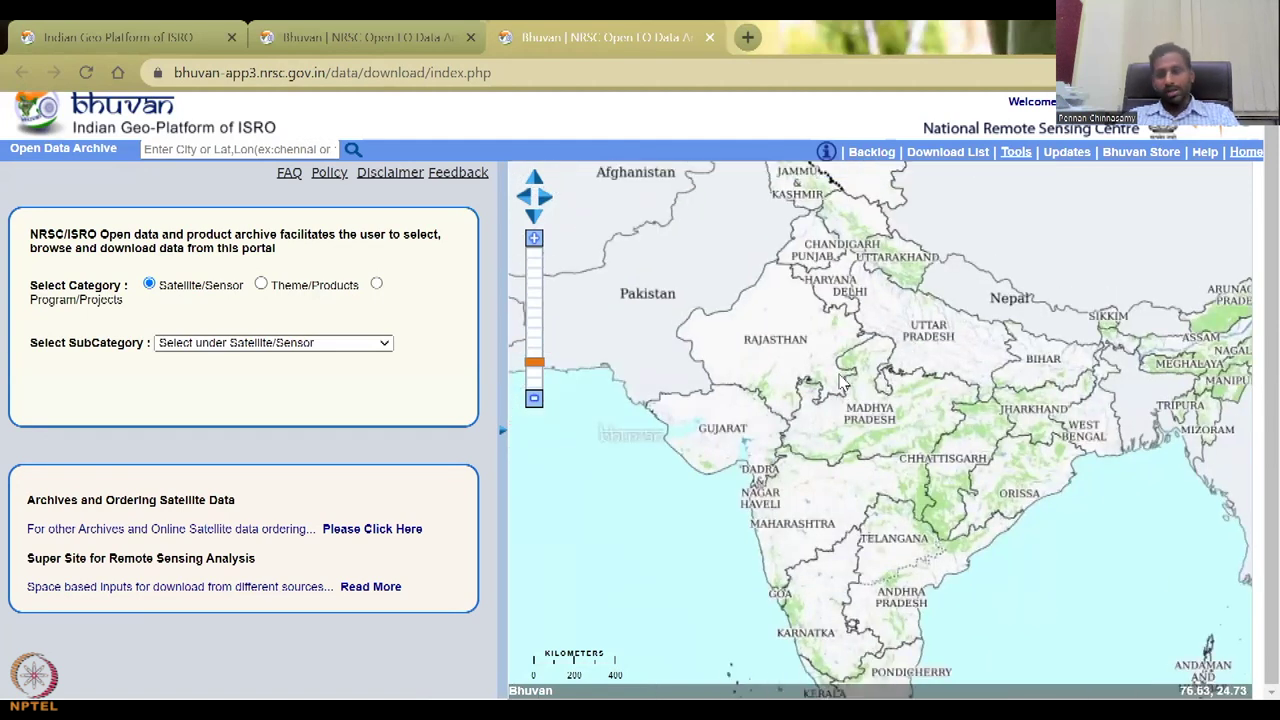
left_click(534, 238)
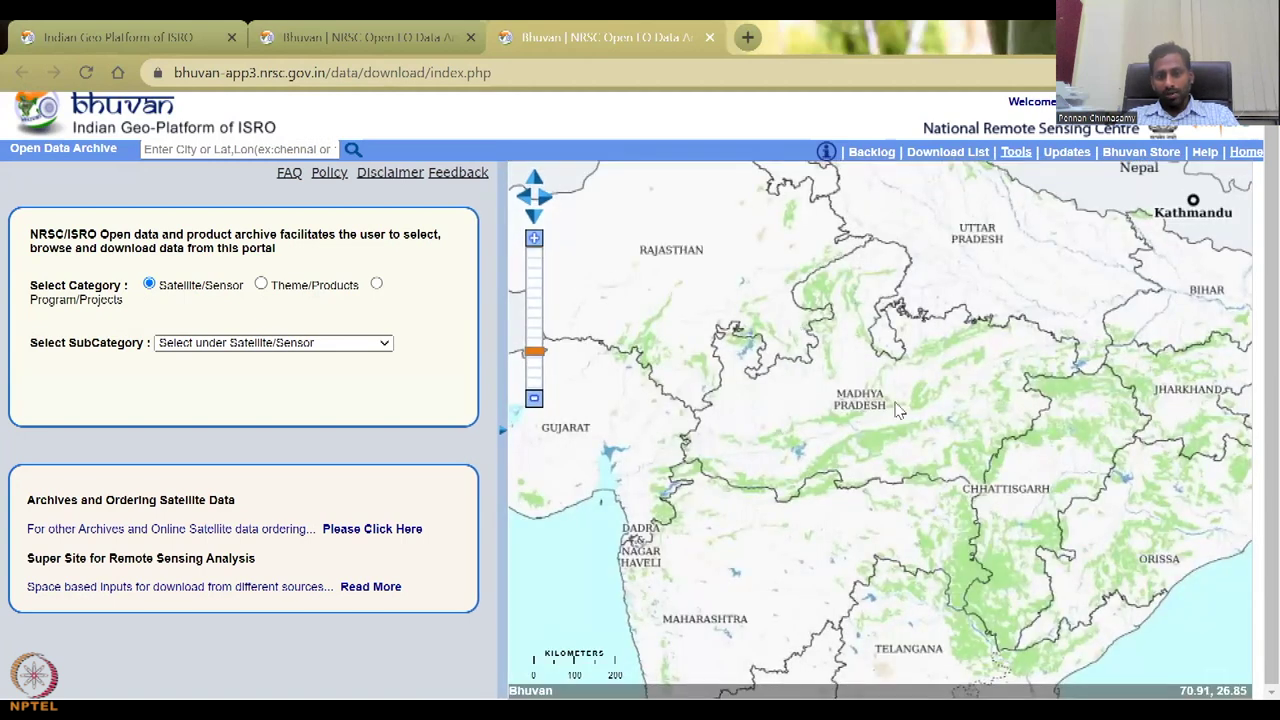
left_click_drag(959, 371, 1148, 197)
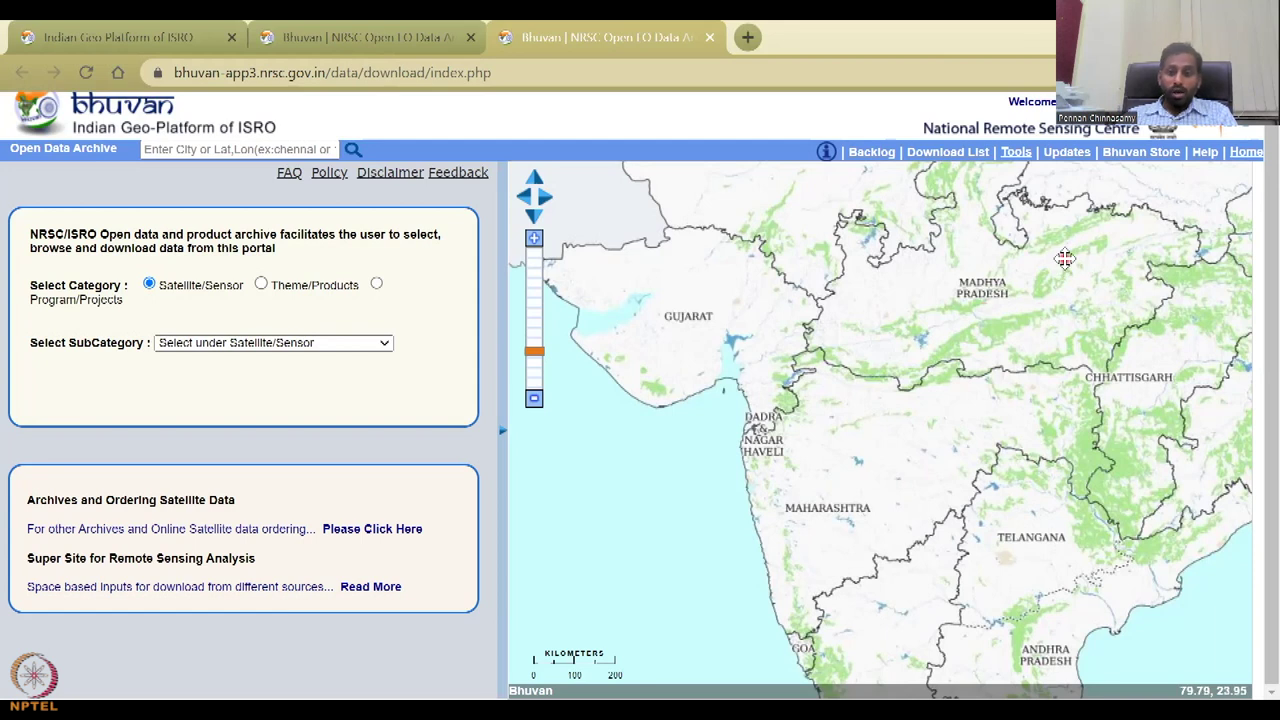
left_click_drag(1065, 258, 913, 380)
left_click_drag(928, 288, 891, 126)
left_click_drag(898, 487, 845, 142)
left_click_drag(871, 573, 850, 540)
left_click_drag(960, 180, 941, 610)
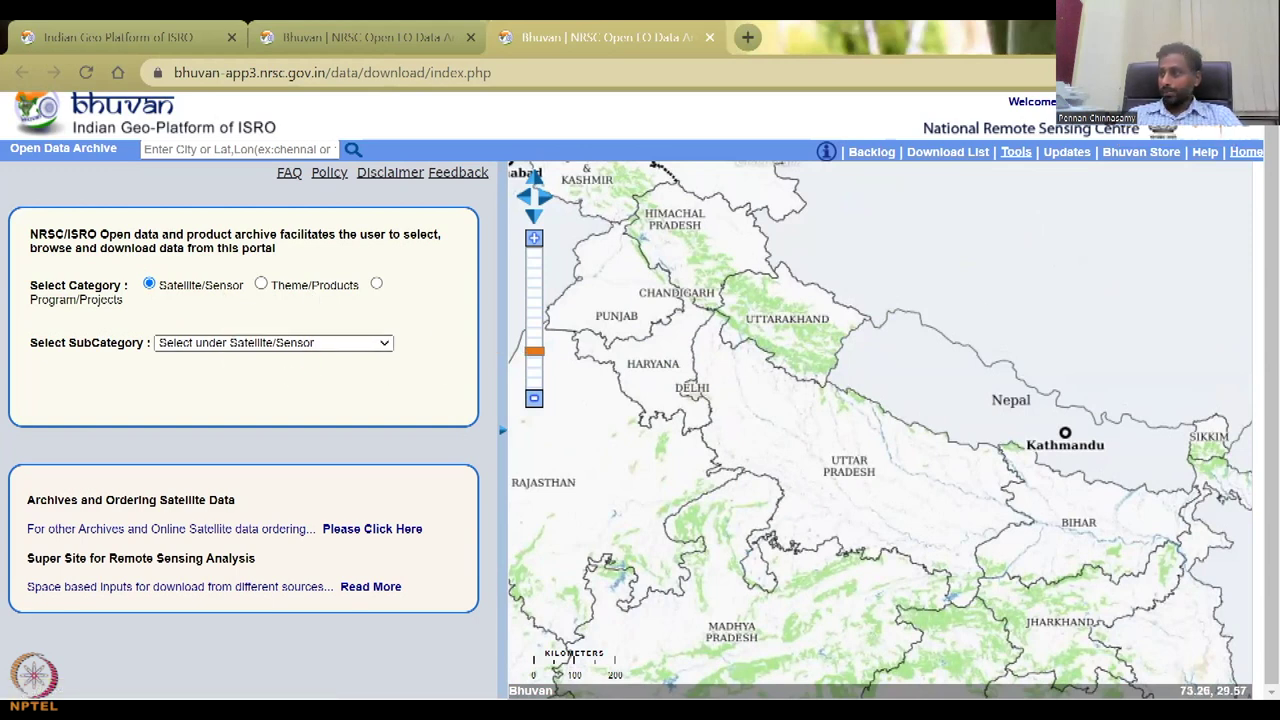
left_click_drag(818, 476, 1082, 365)
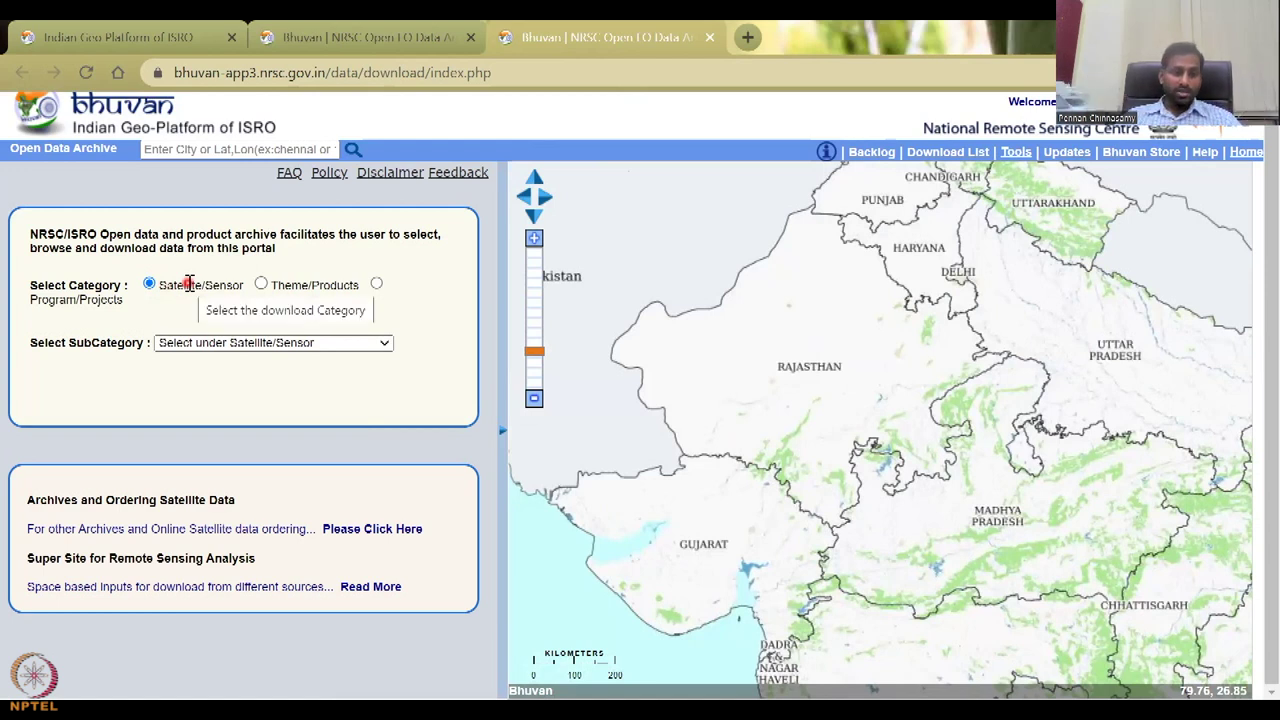
- Choose the Resourcesat-1/Resourcesat-2:LISS-III subcategory and inspect its tiled satellite imagery over Gujarat up close
left_click(212, 346)
left_click(221, 388)
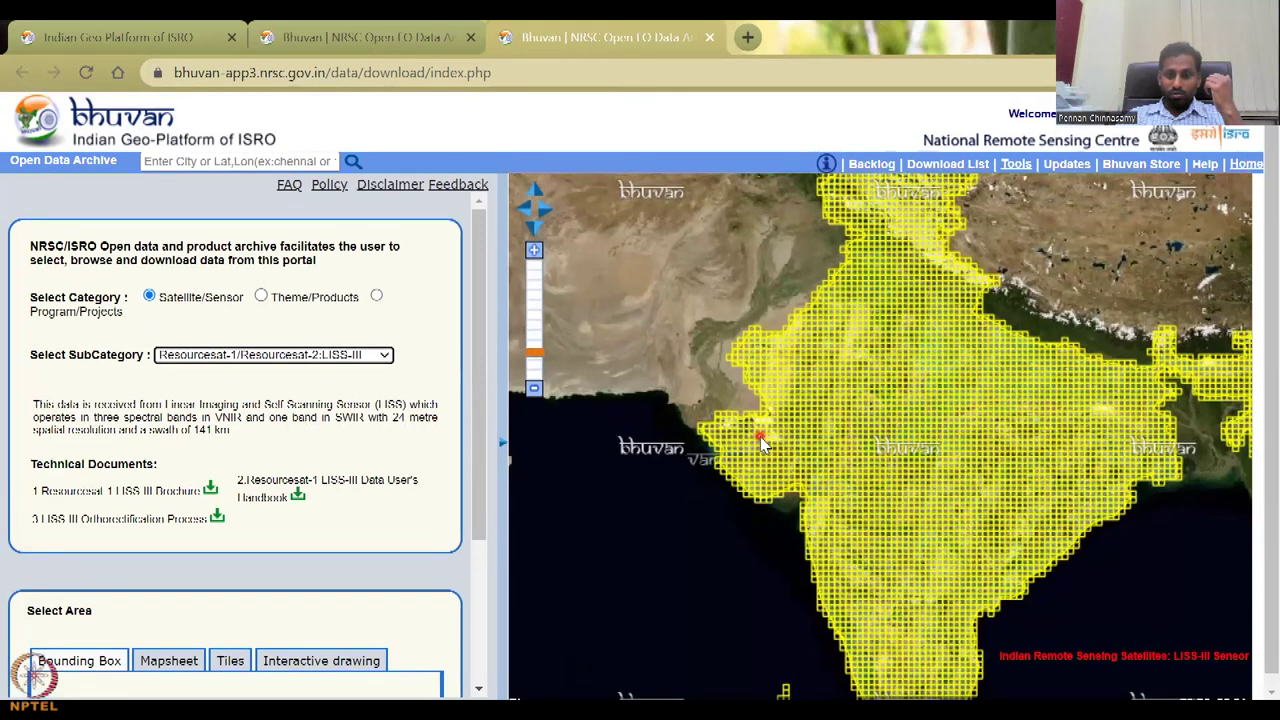
scroll(760, 440, "up", 10)
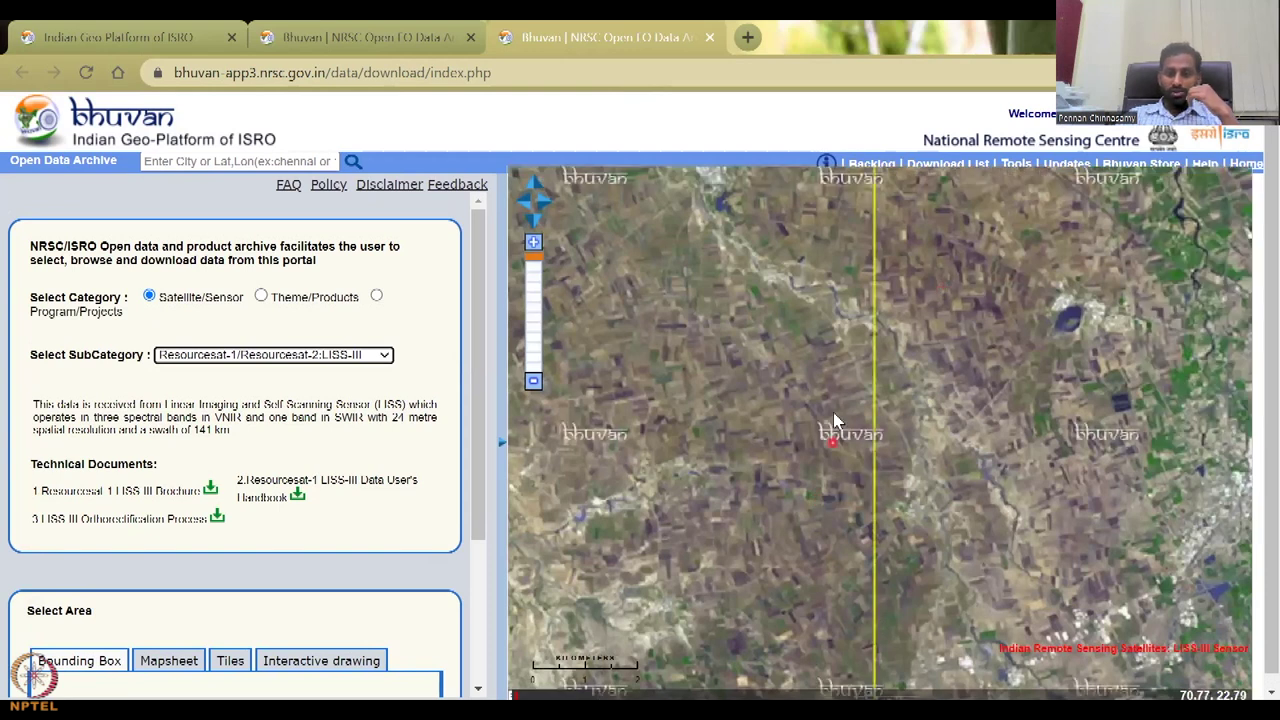
scroll(985, 243, "down", 2)
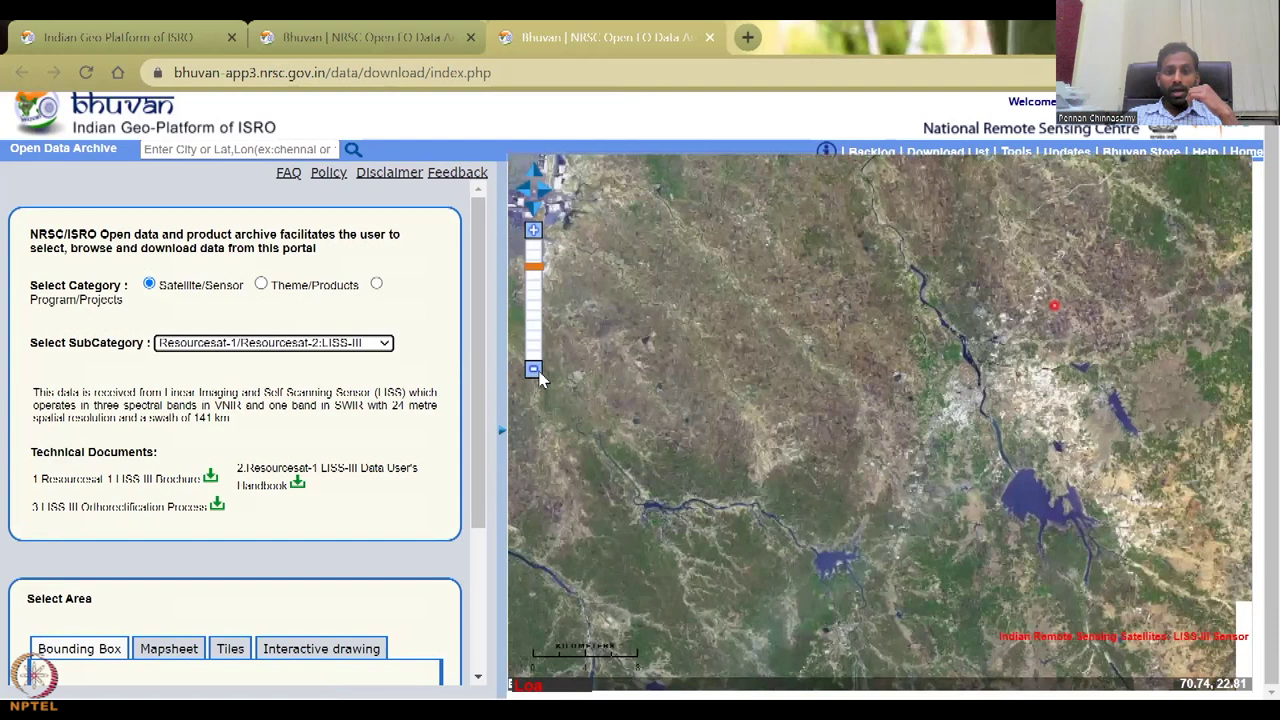
left_click(533, 370)
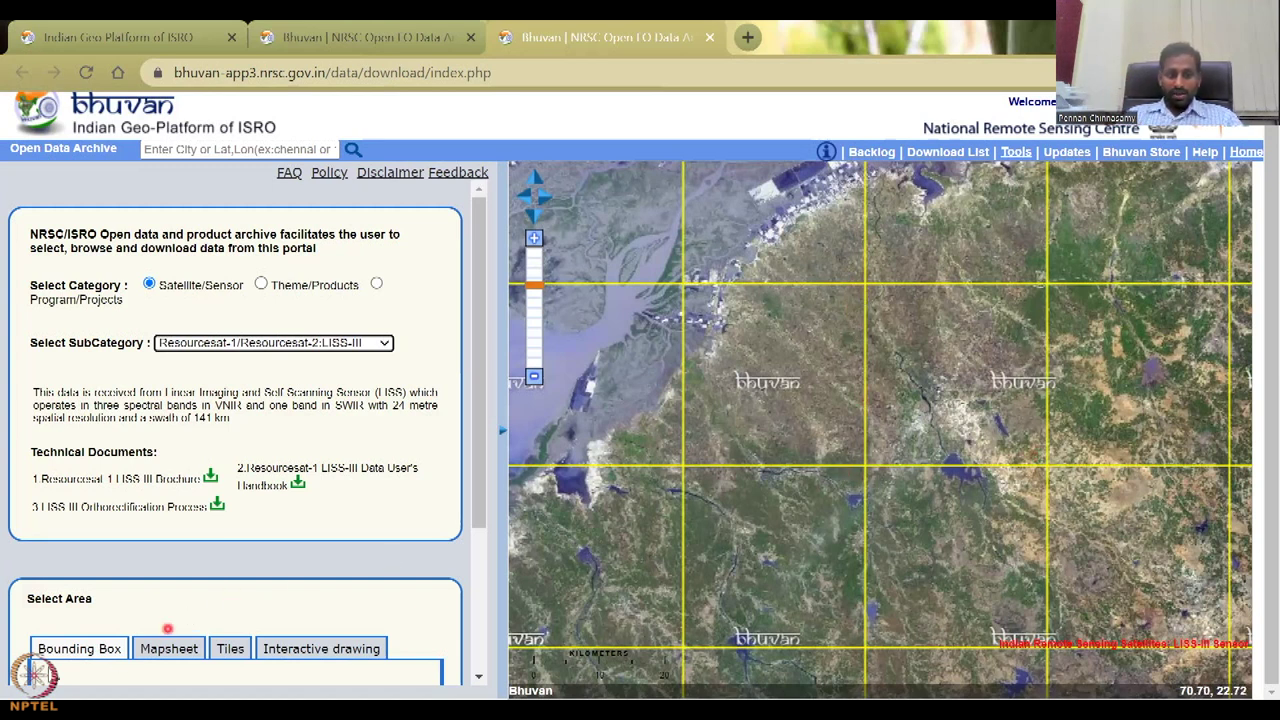
- Review the bounding box options for area selection and open the Resourcesat-1 LISS-III Brochure
scroll(470, 520, "down", 3)
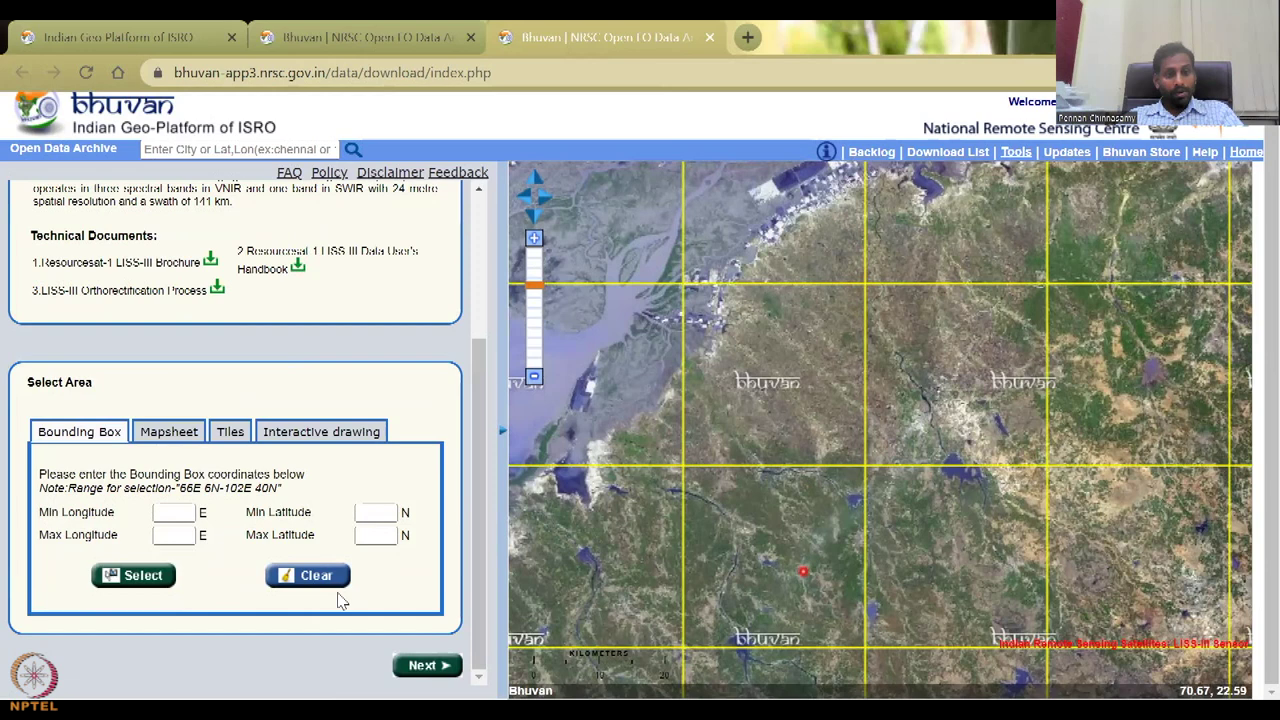
left_click_drag(481, 402, 491, 280)
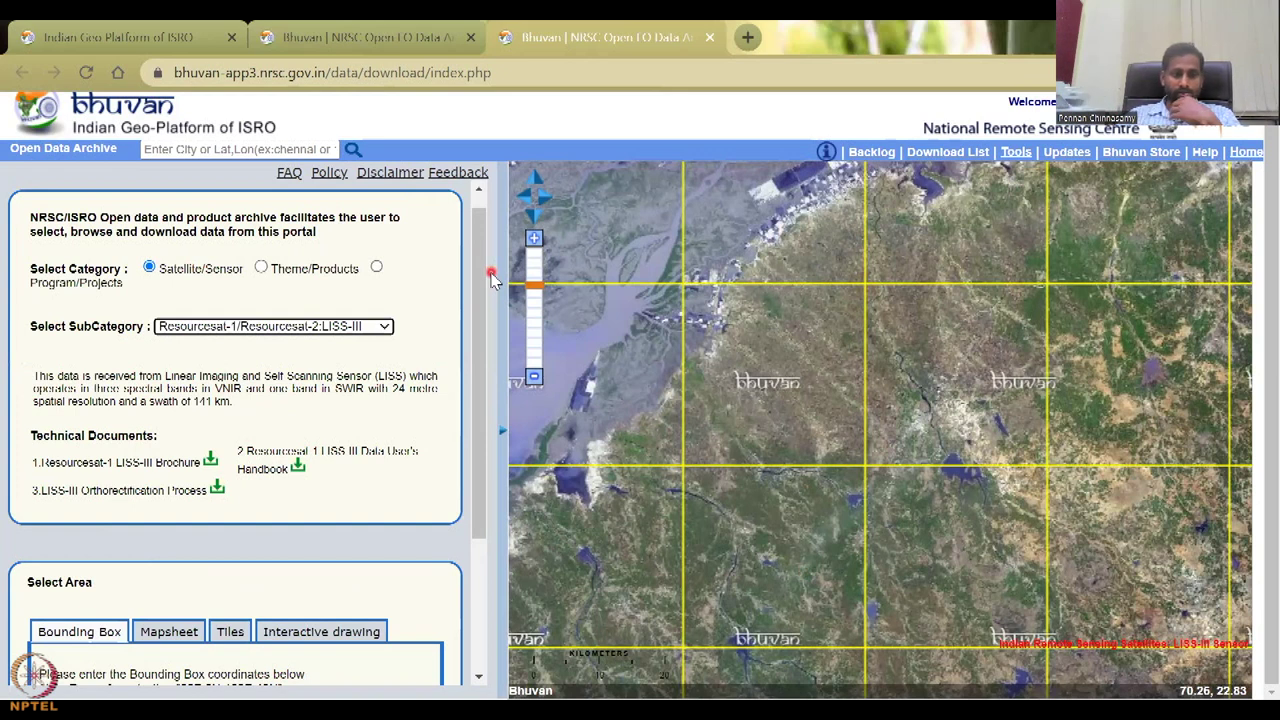
left_click(209, 463)
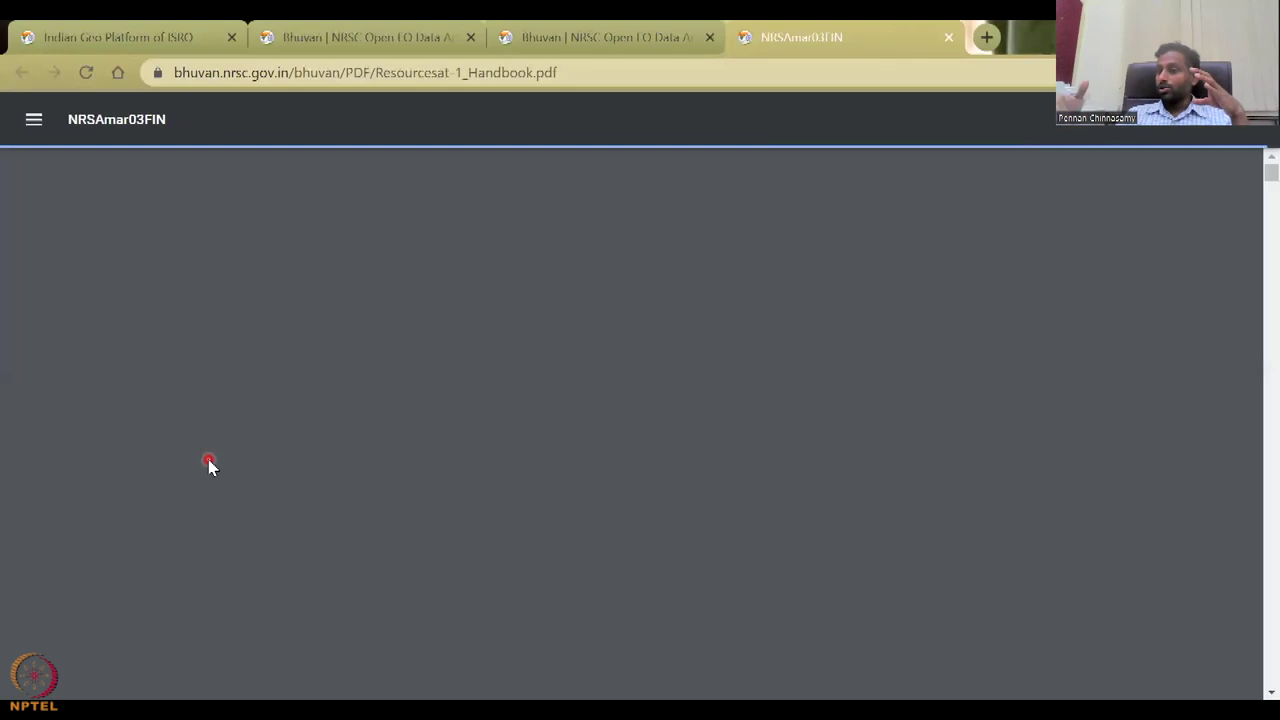
- Examine the cover and table of contents of the IRS-P6 data user's handbook
scroll(592, 441, "down", 10)
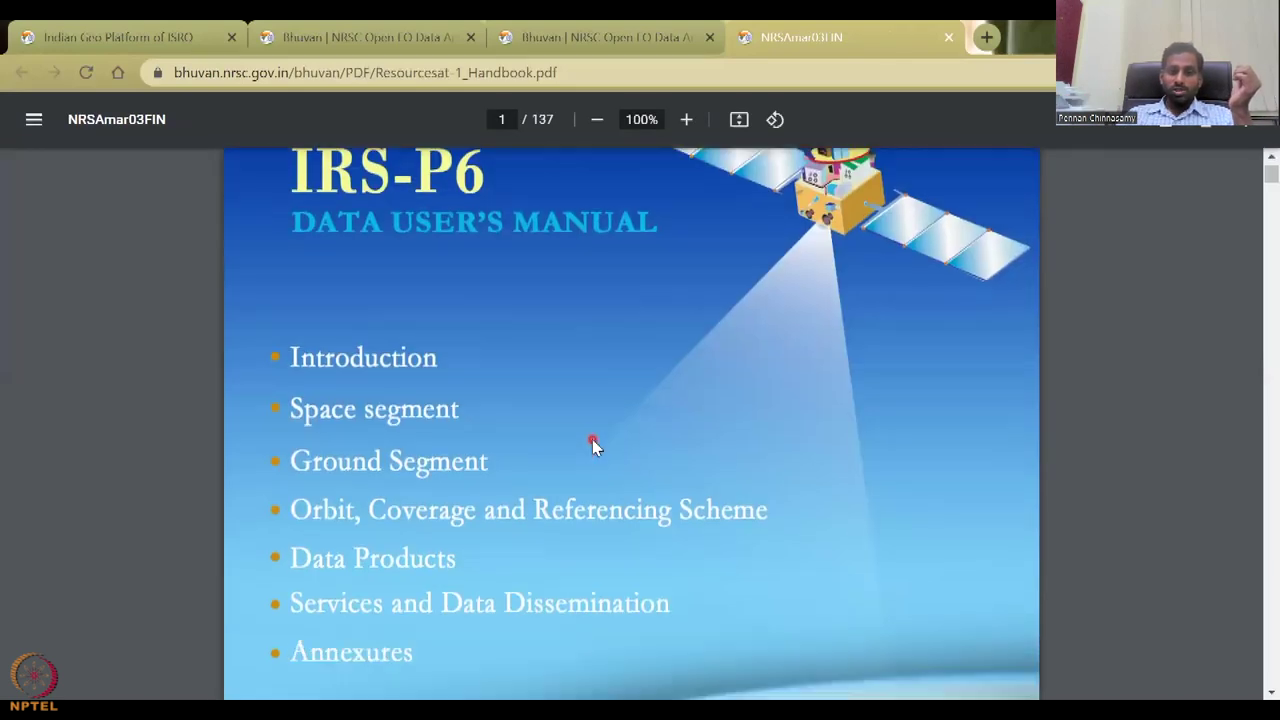
scroll(593, 444, "up", 10)
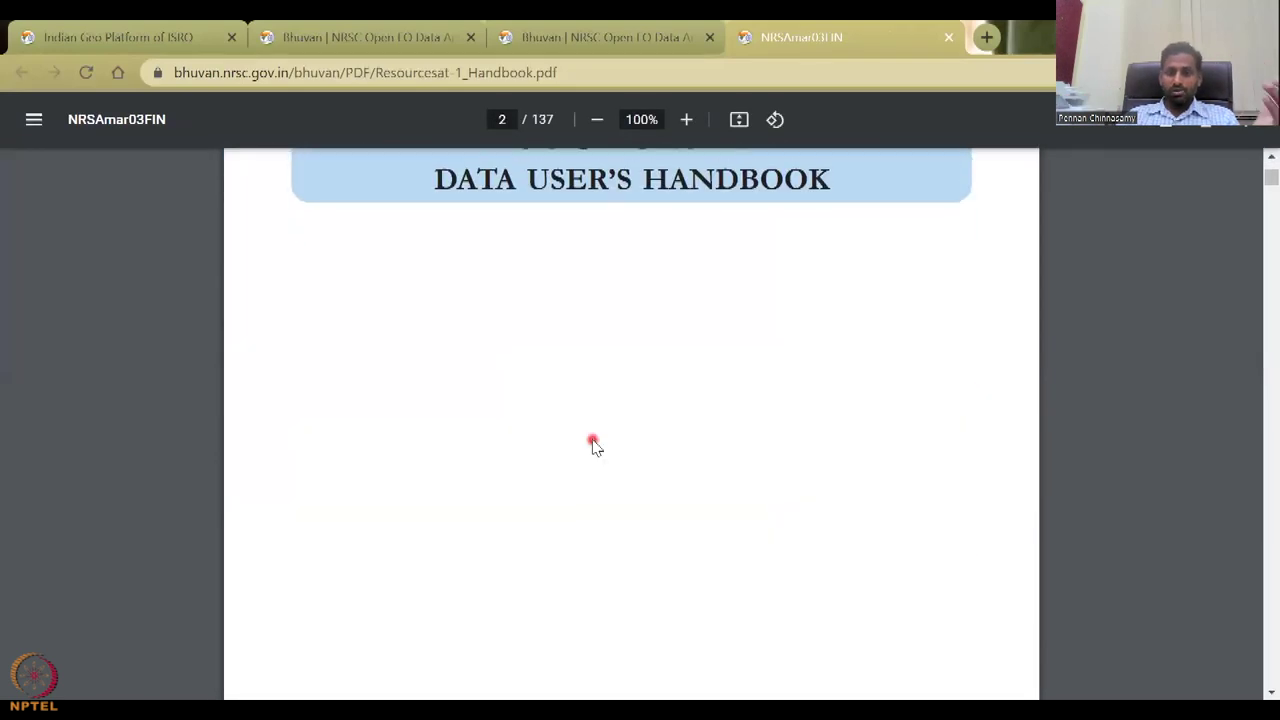
scroll(592, 441, "down", 20)
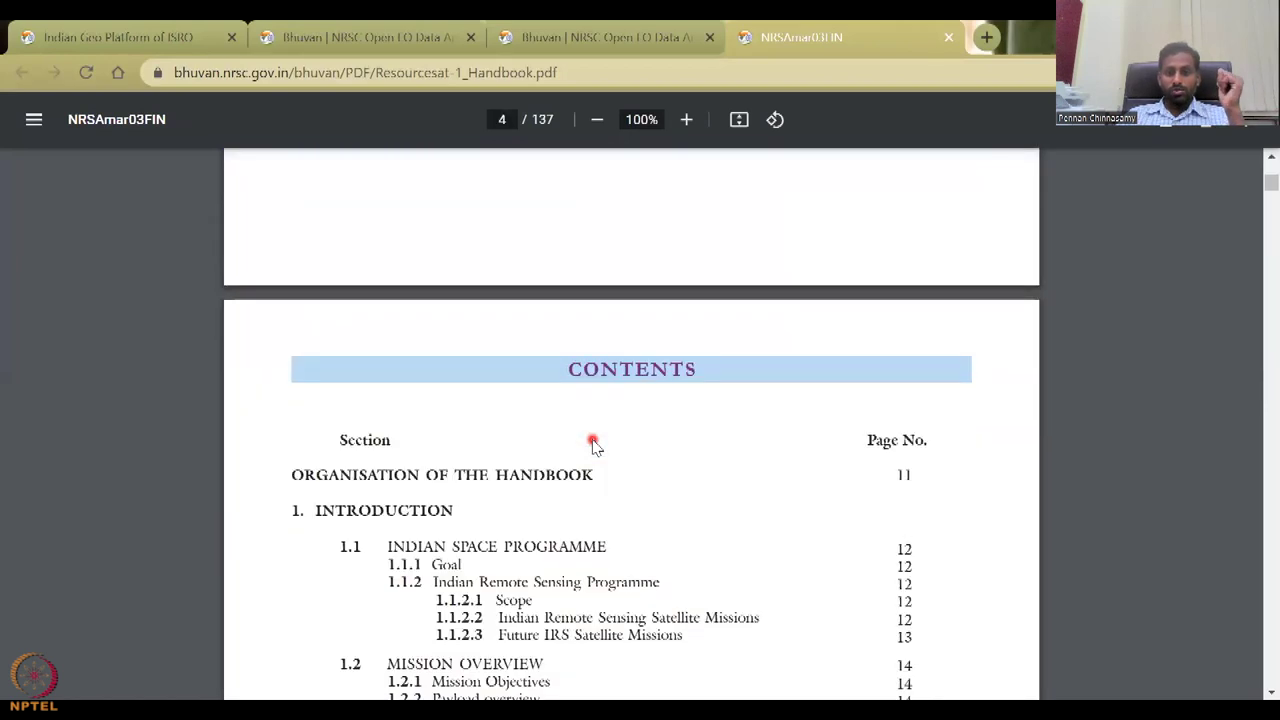
scroll(593, 443, "down", 5)
scroll(593, 441, "down", 20)
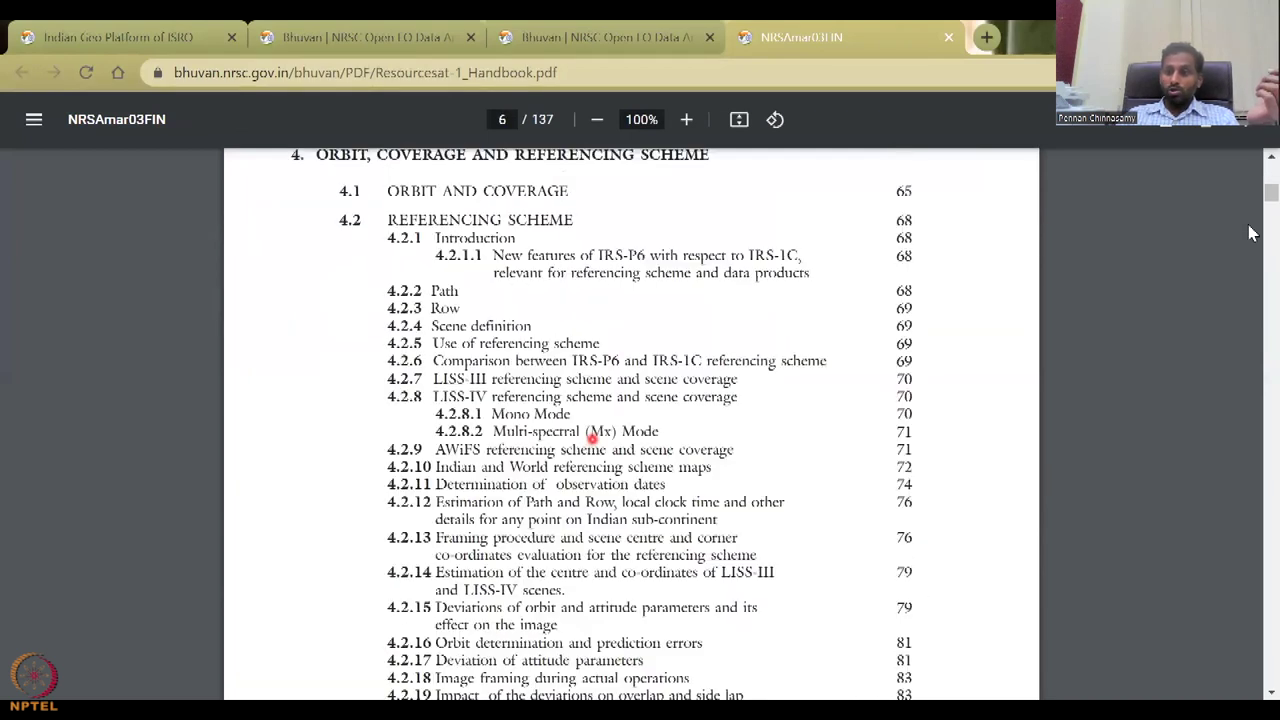
scroll(1250, 232, "down", 4)
scroll(1250, 237, "down", 5)
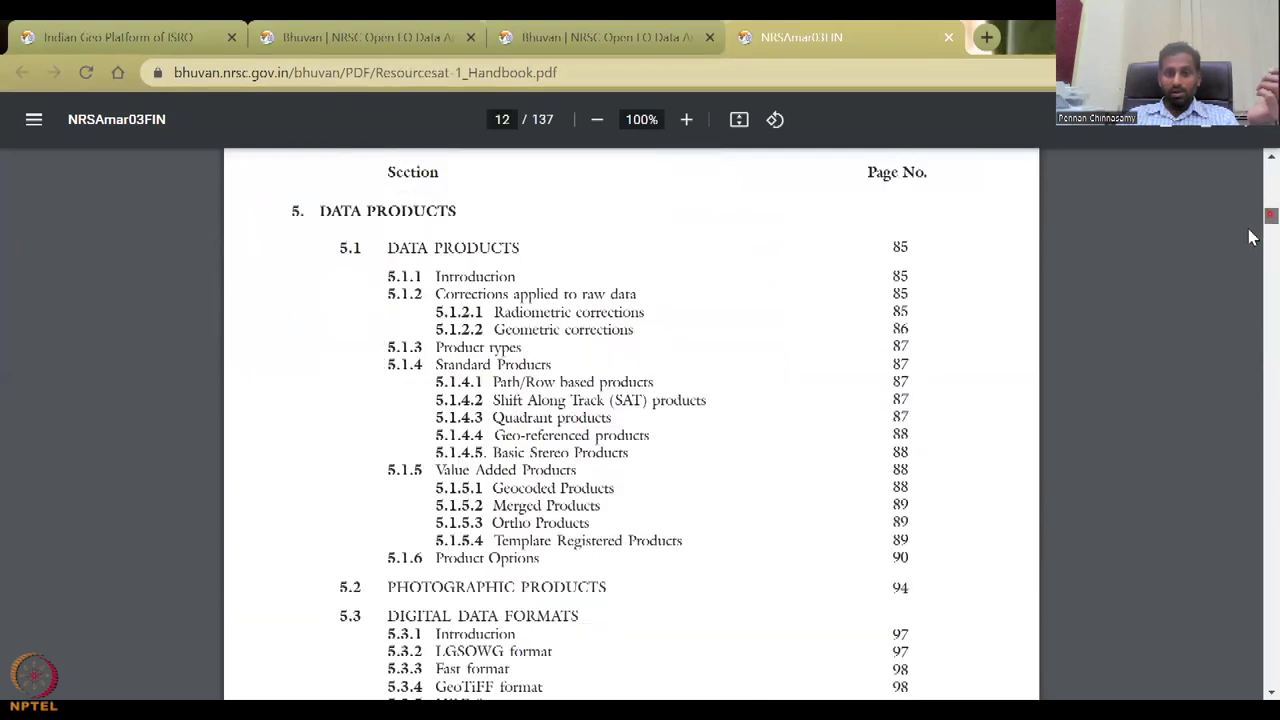
- Examine the handbook's IRS-P6 spacecraft drawings, subsystem descriptions and the mission diagram listing payload resolutions
left_click_drag(1250, 237, 1250, 255)
scroll(843, 370, "down", 8)
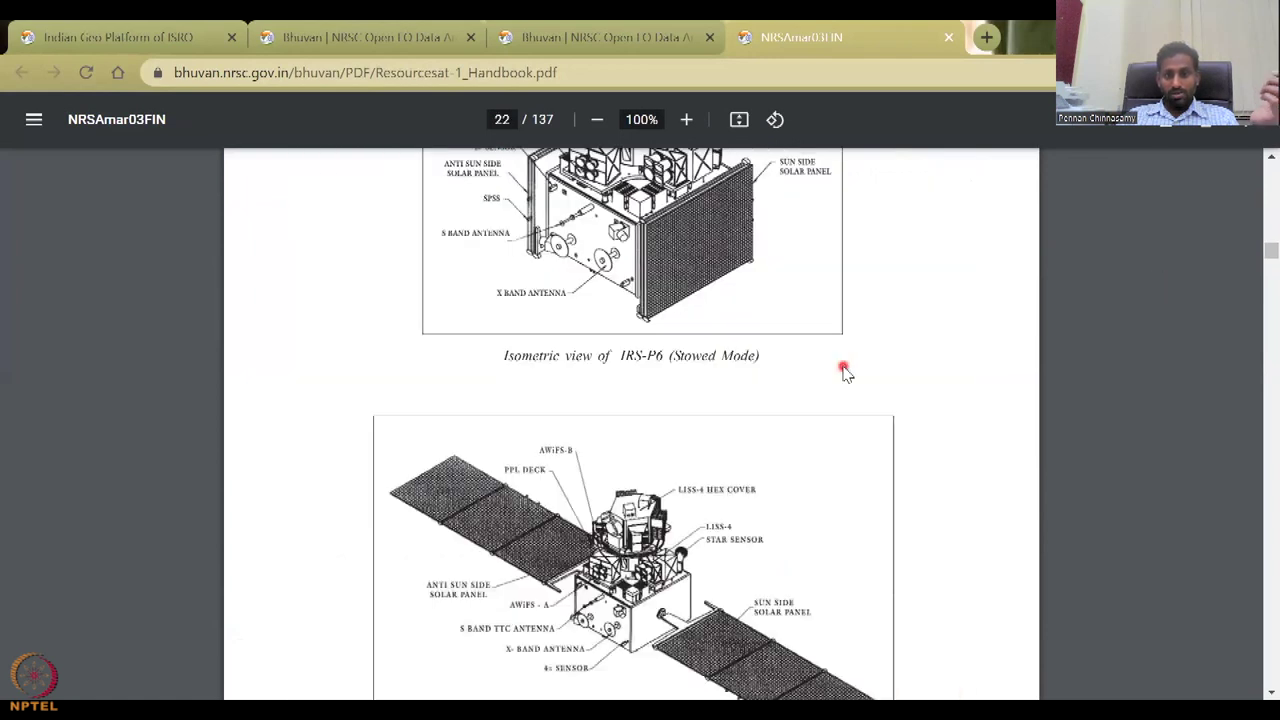
scroll(843, 370, "up", 6)
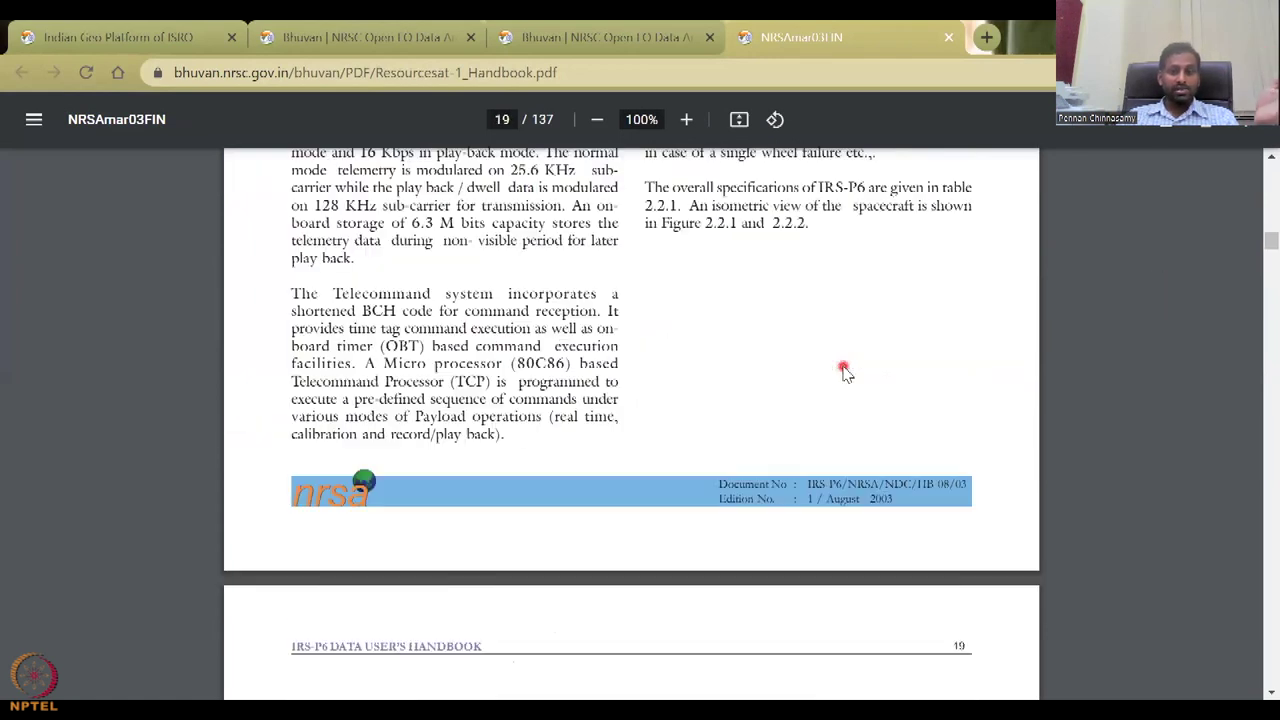
scroll(843, 370, "up", 4)
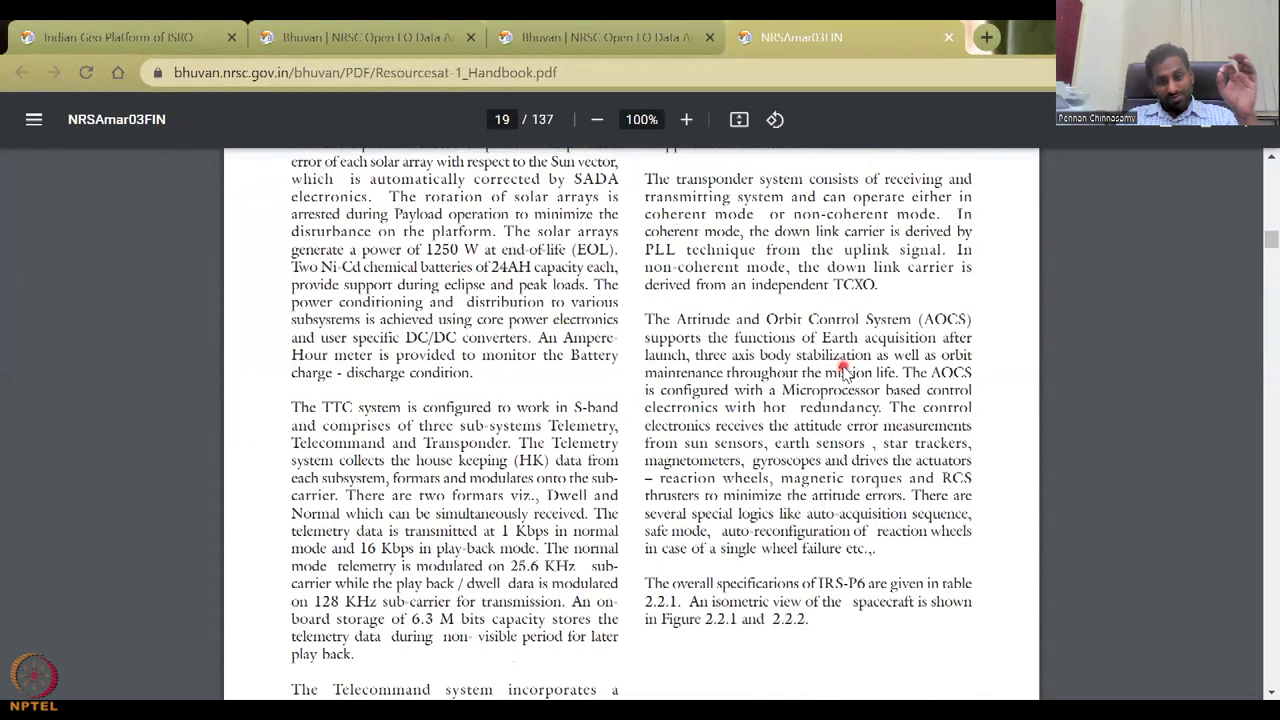
scroll(843, 370, "up", 5)
scroll(843, 370, "up", 10)
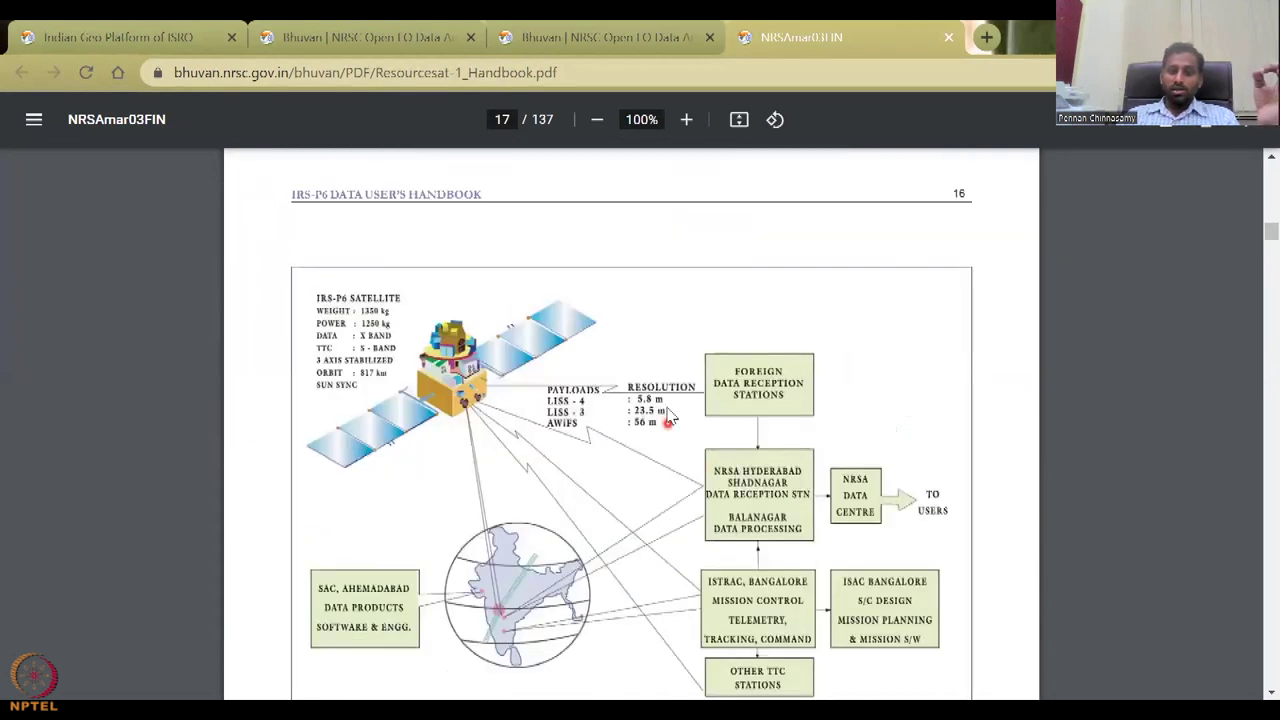
scroll(679, 417, "down", 15)
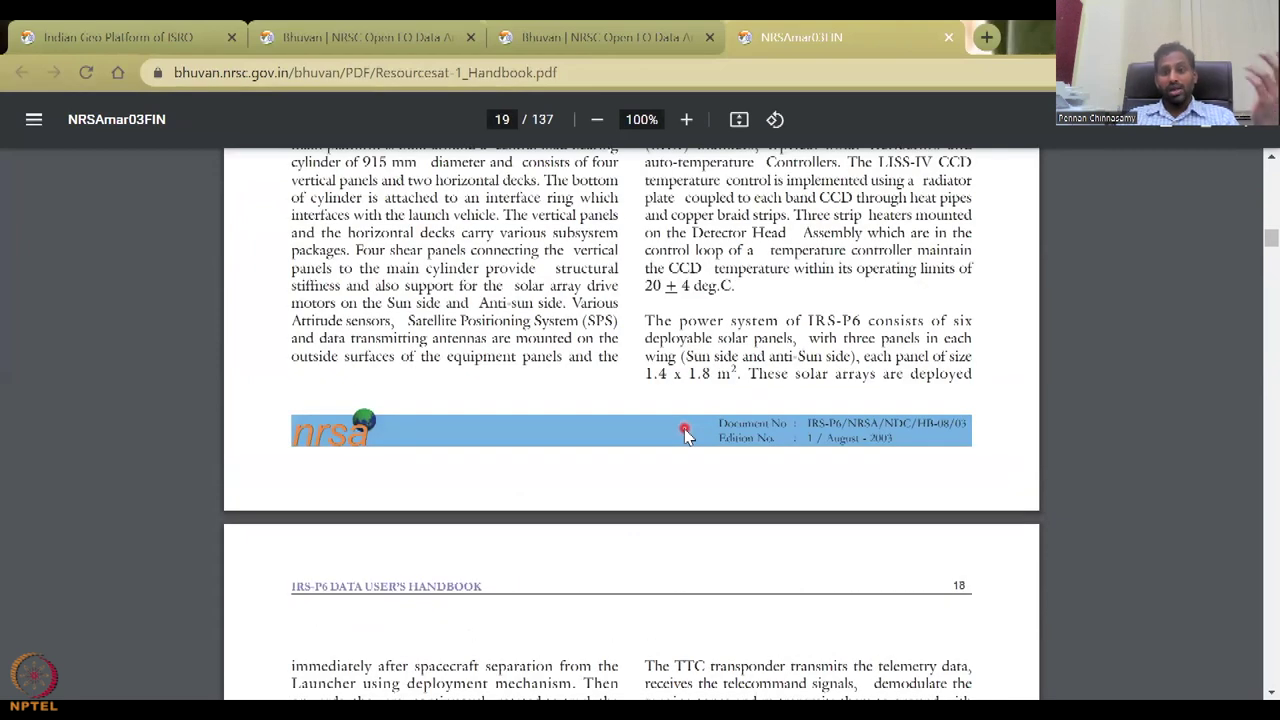
- Examine the handbook's IRS-P6 specifications table, isometric spacecraft views, AWiFS camera page and Level-0 data archival system diagram
scroll(685, 435, "down", 7)
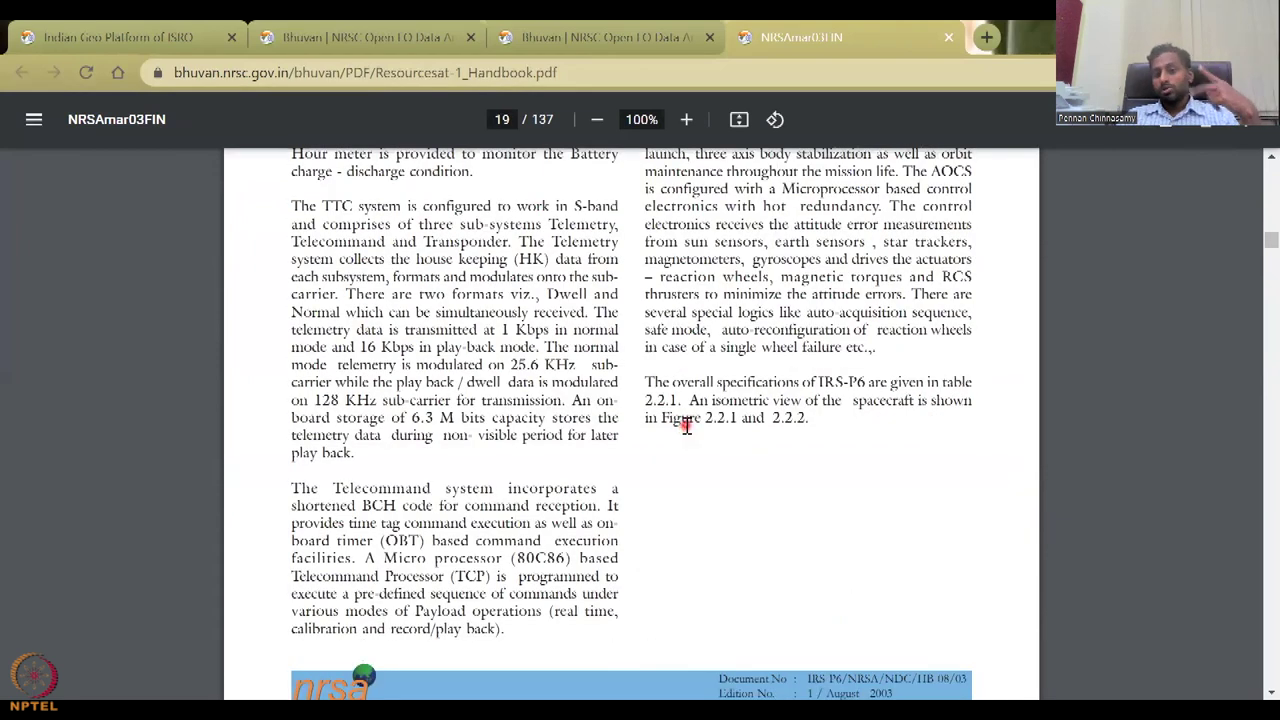
scroll(686, 427, "down", 2)
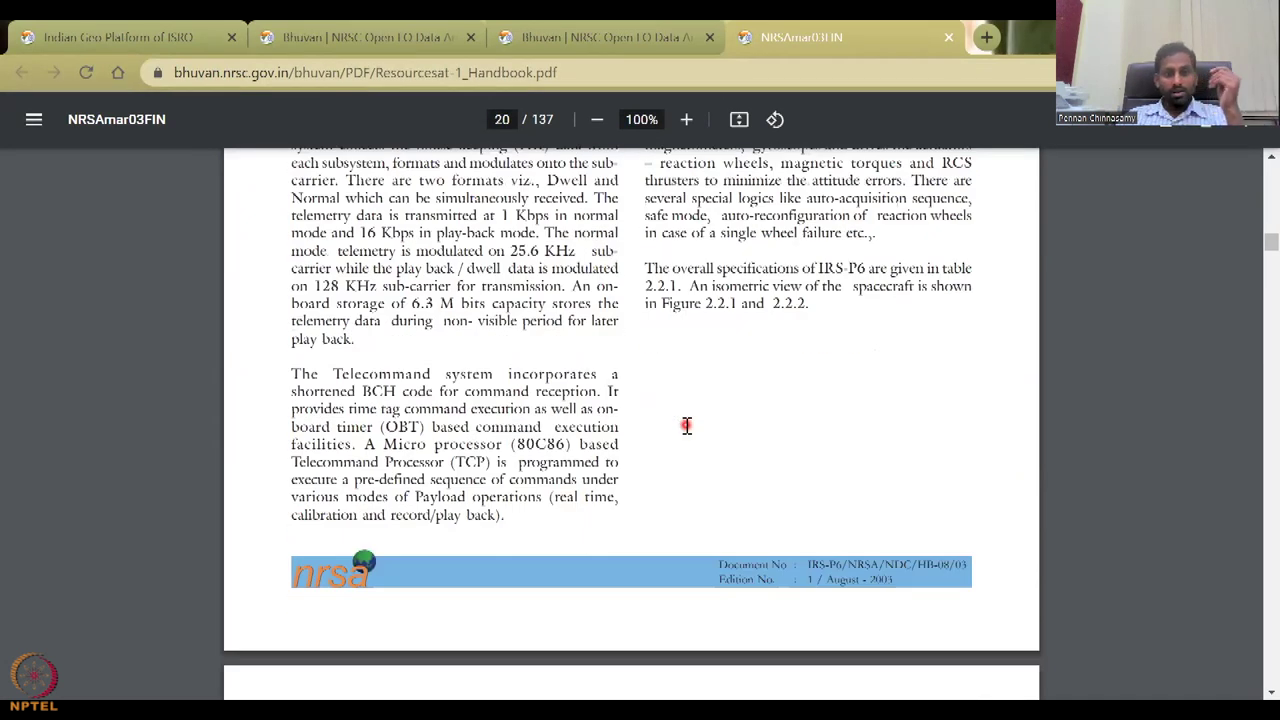
scroll(686, 426, "down", 10)
scroll(686, 425, "up", 4)
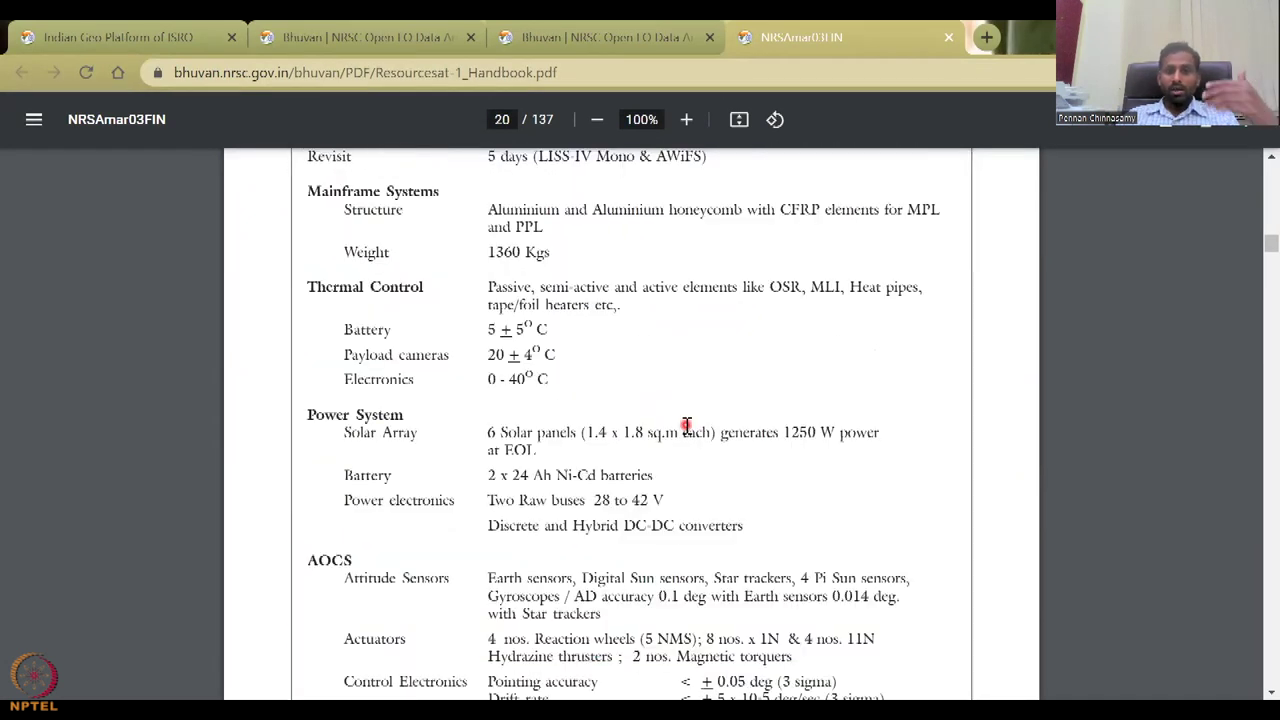
scroll(686, 427, "up", 1)
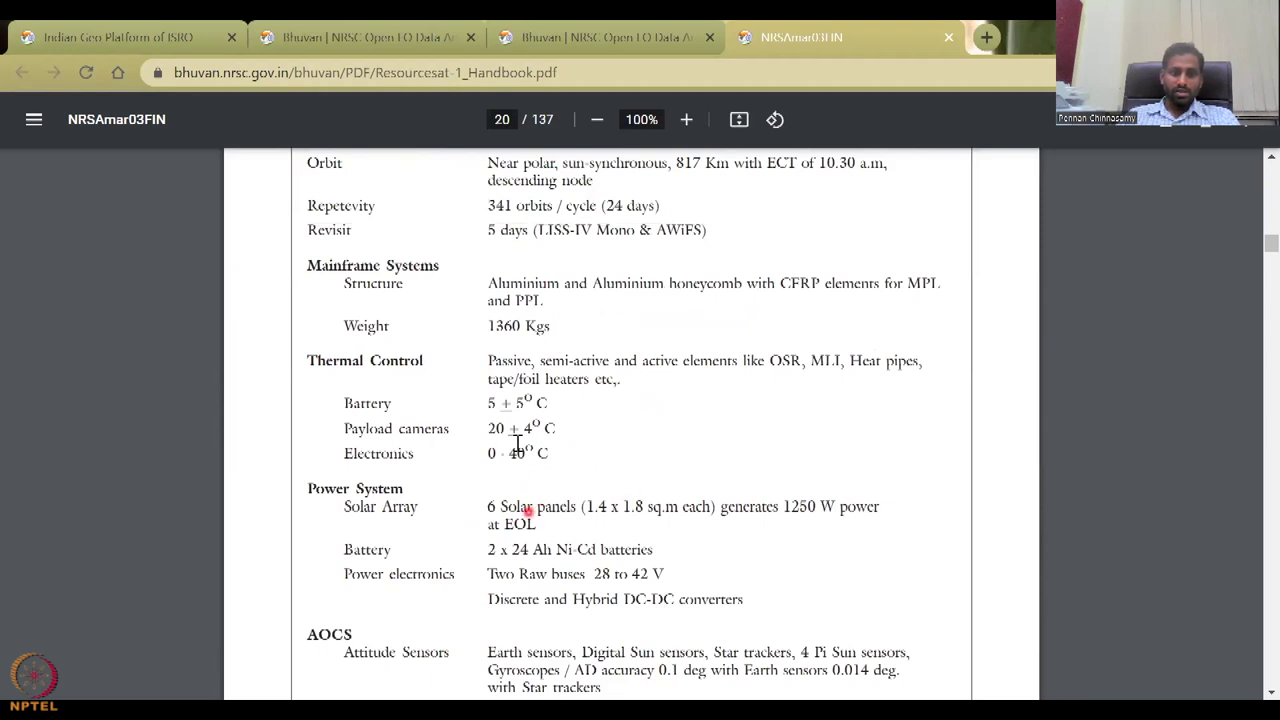
scroll(544, 493, "down", 20)
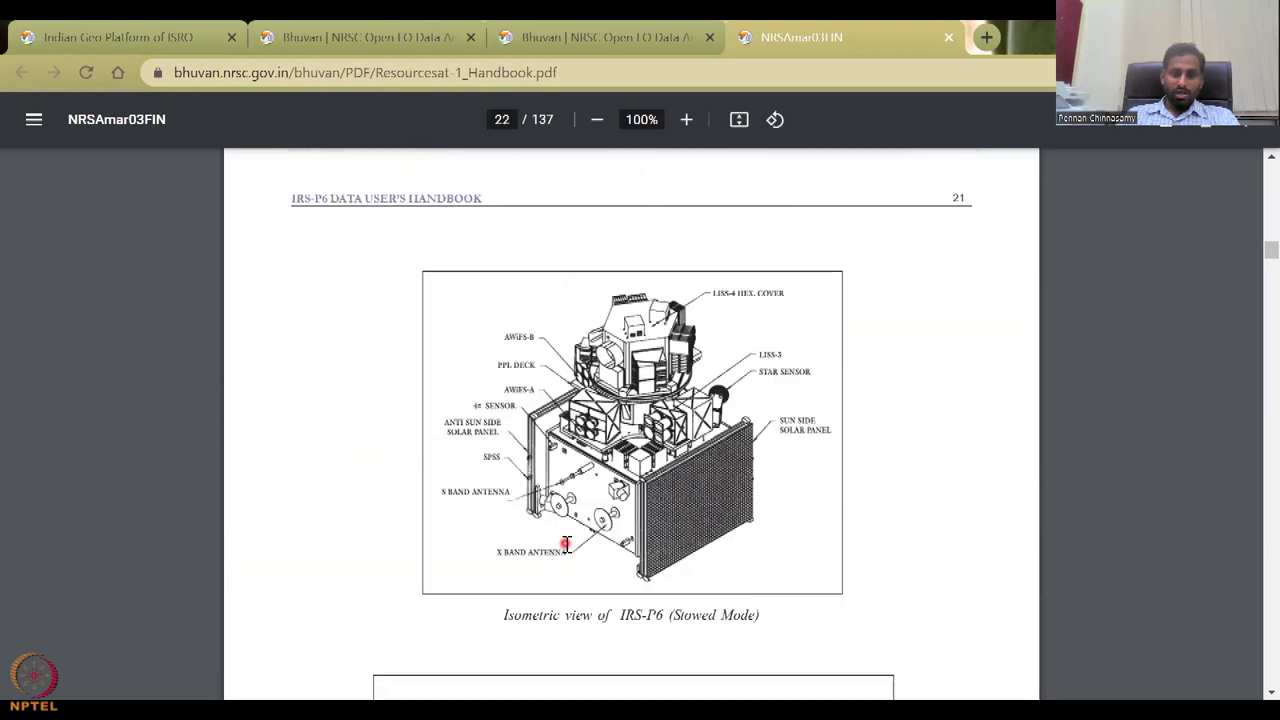
scroll(566, 546, "down", 20)
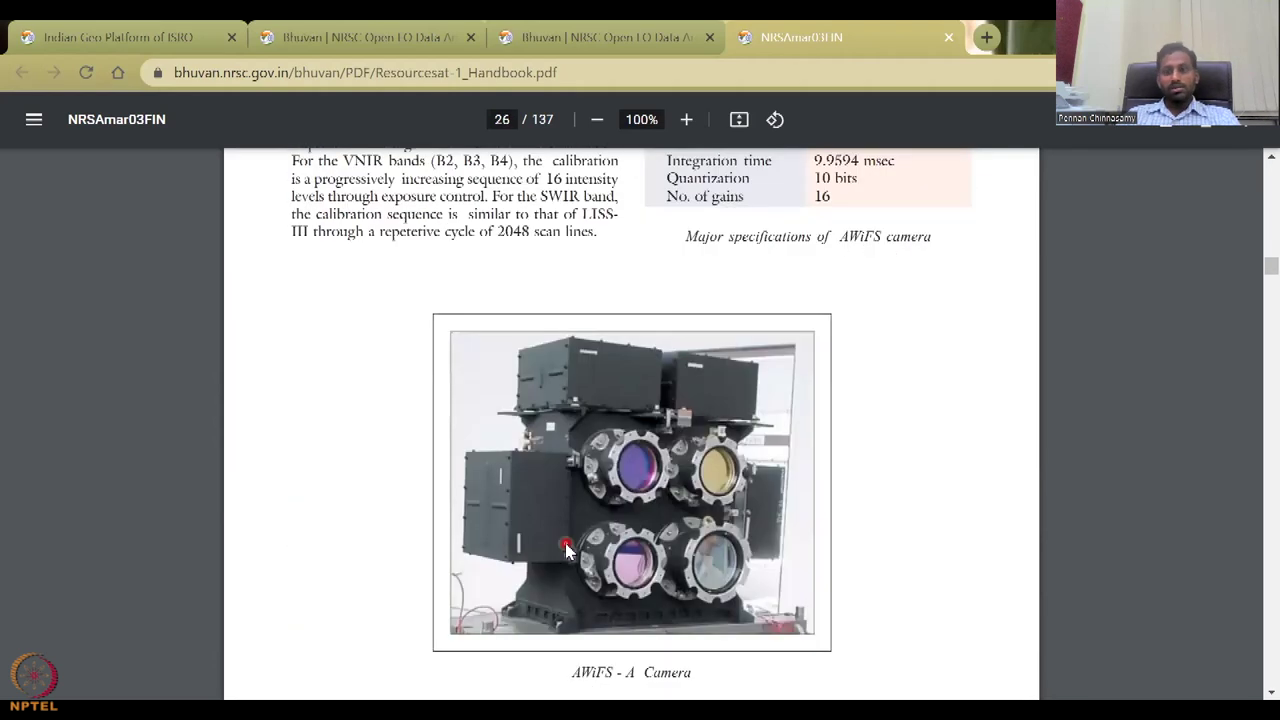
left_click_drag(1250, 283, 1250, 365)
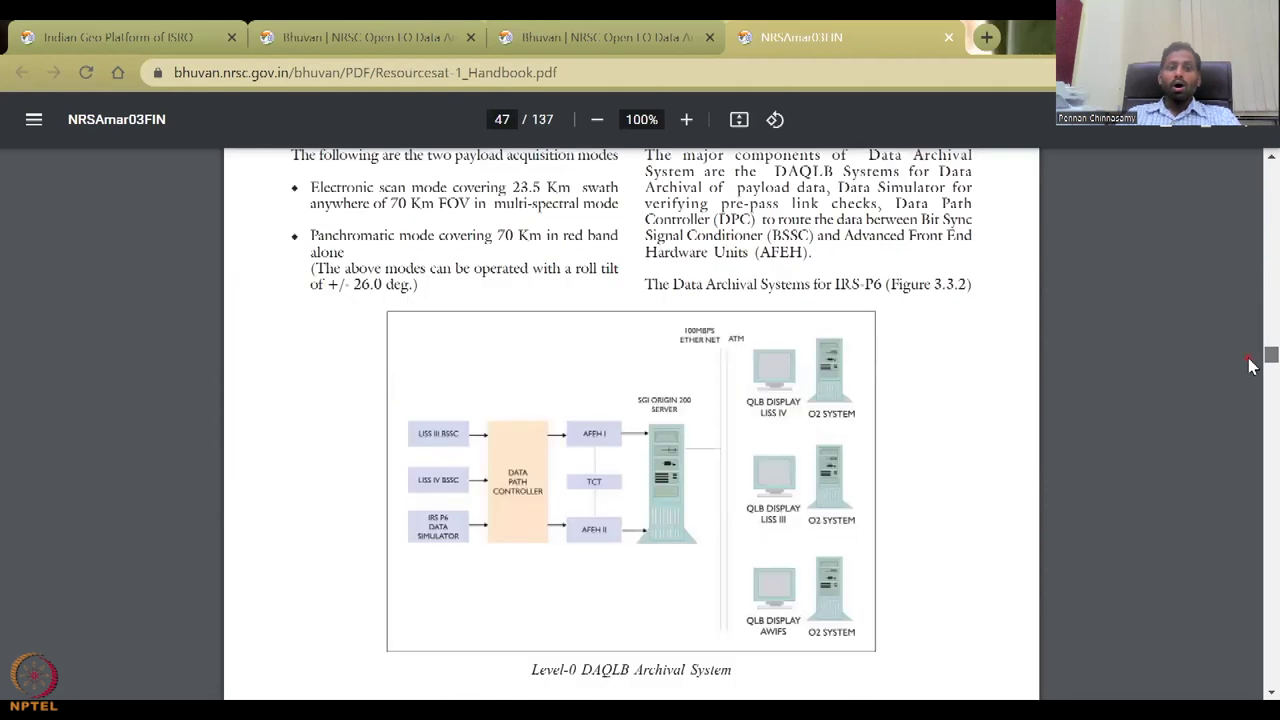
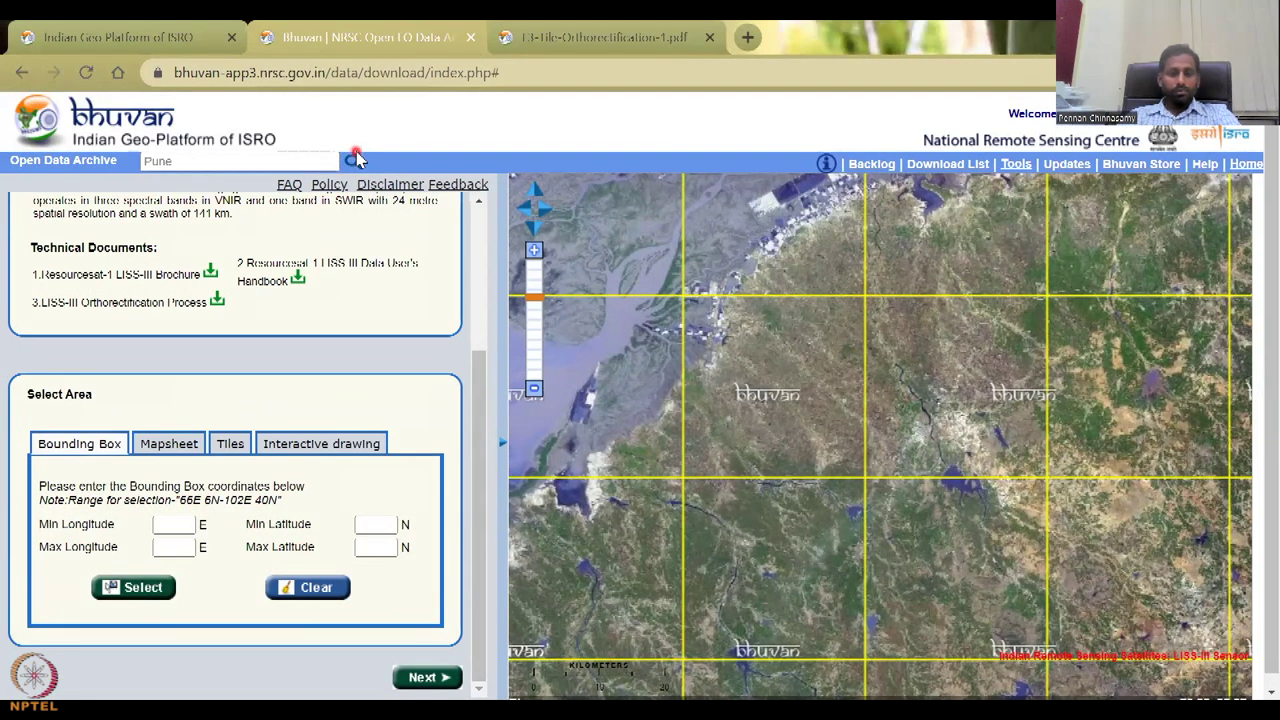
- Try applying a bounding box selection without coordinates, and bring up the mapsheet selection to review its toposheet number format
left_click(207, 161)
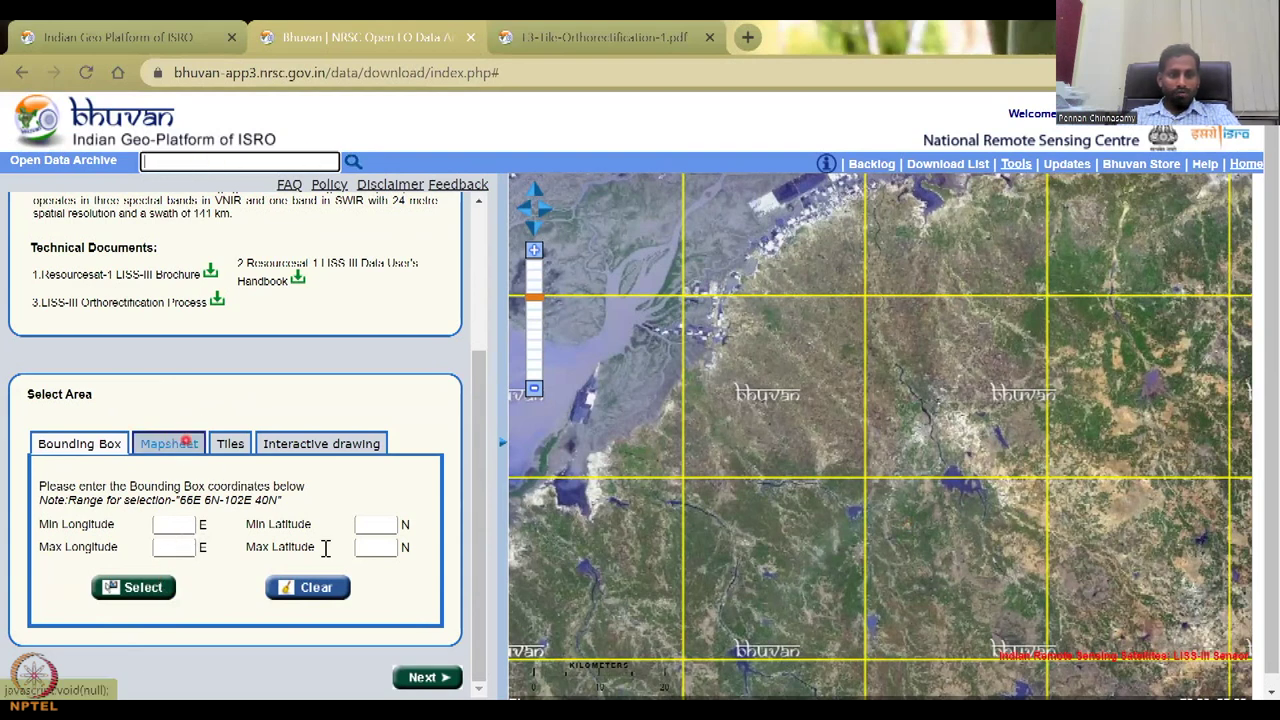
left_click(157, 598)
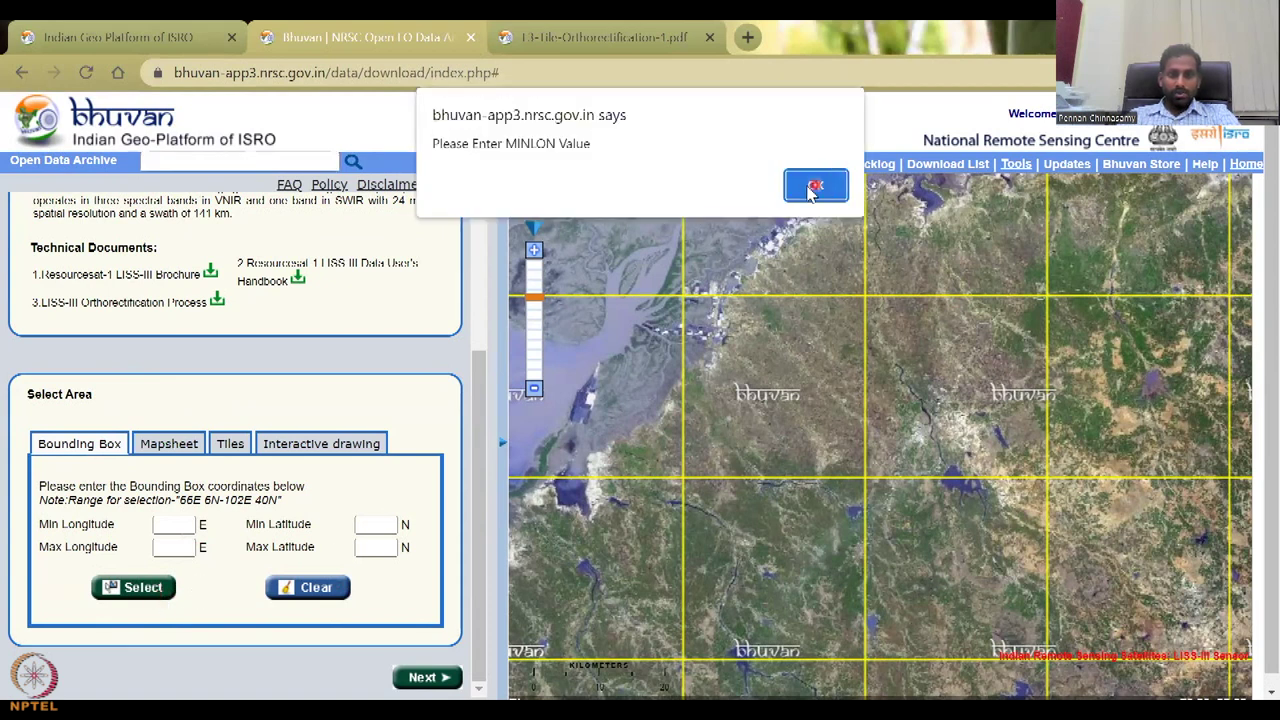
left_click(813, 187)
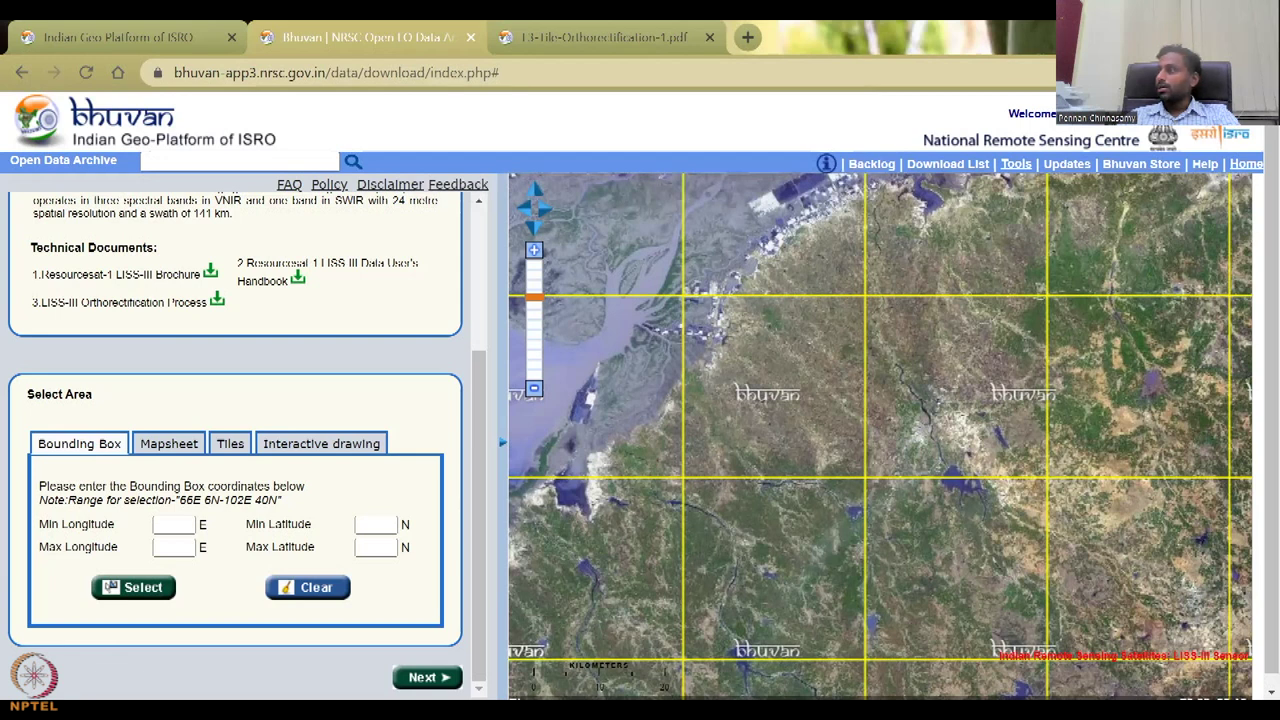
left_click(172, 524)
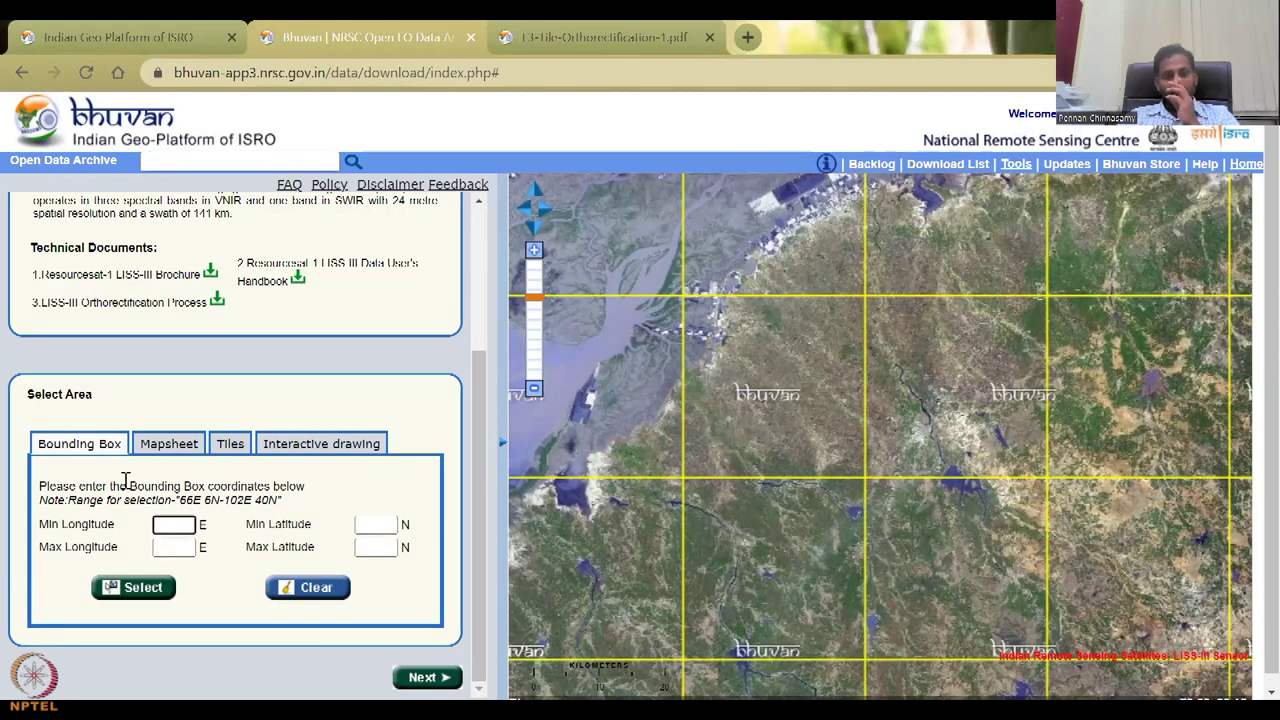
left_click(163, 452)
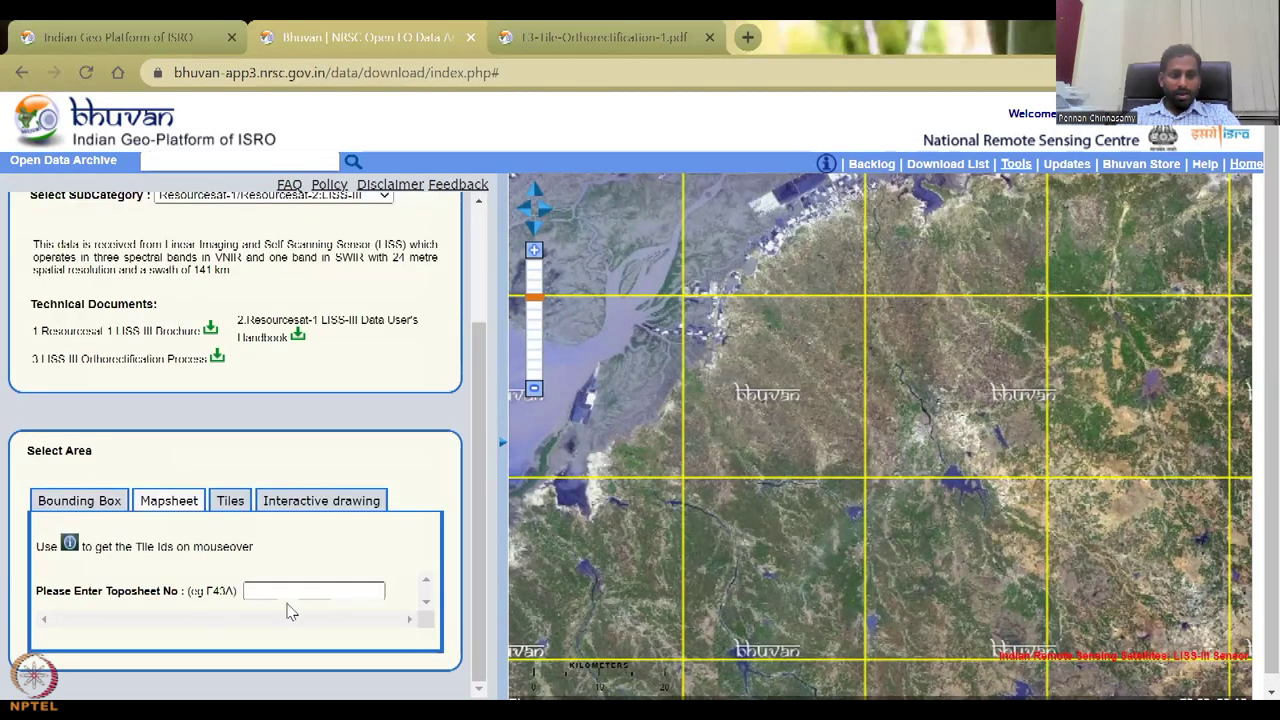
mouse_move(226, 590)
left_mouse_down()
mouse_move(204, 590)
mouse_move(246, 585)
left_mouse_up()
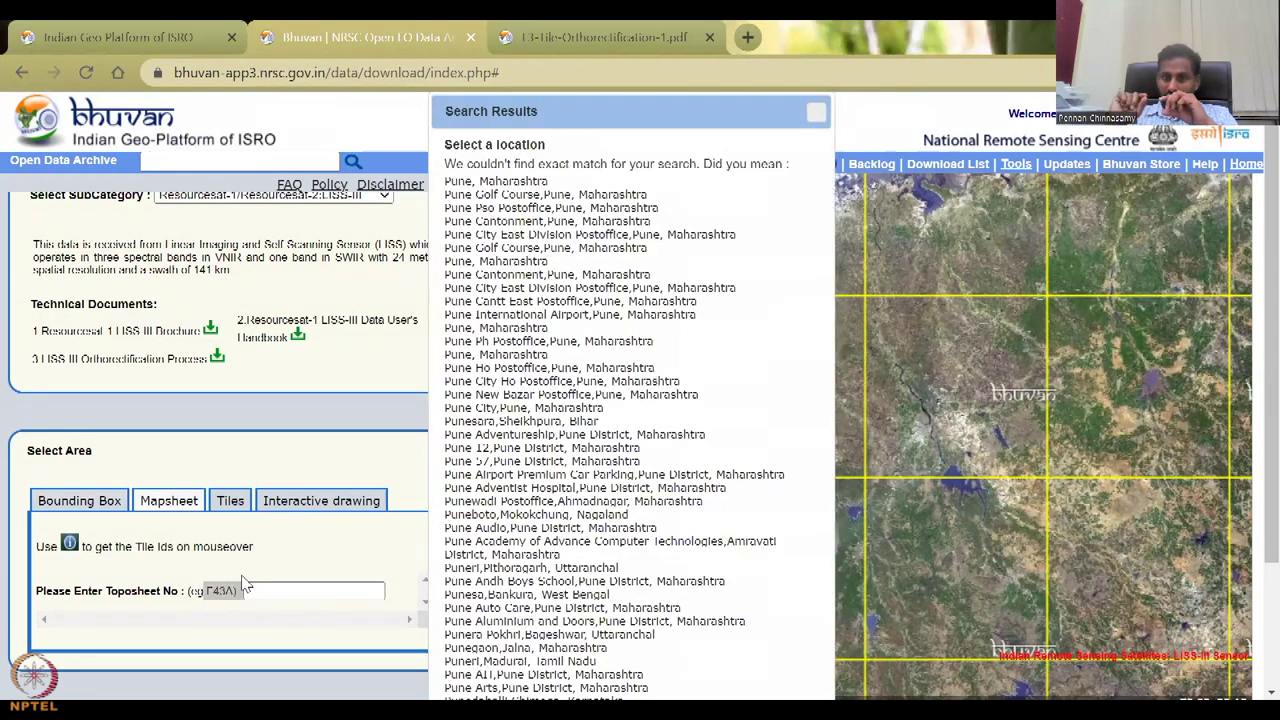
- Choose "Pune, Maharashtra" from the suggested locations to centre the map on the city
left_click(550, 408)
left_click(566, 545)
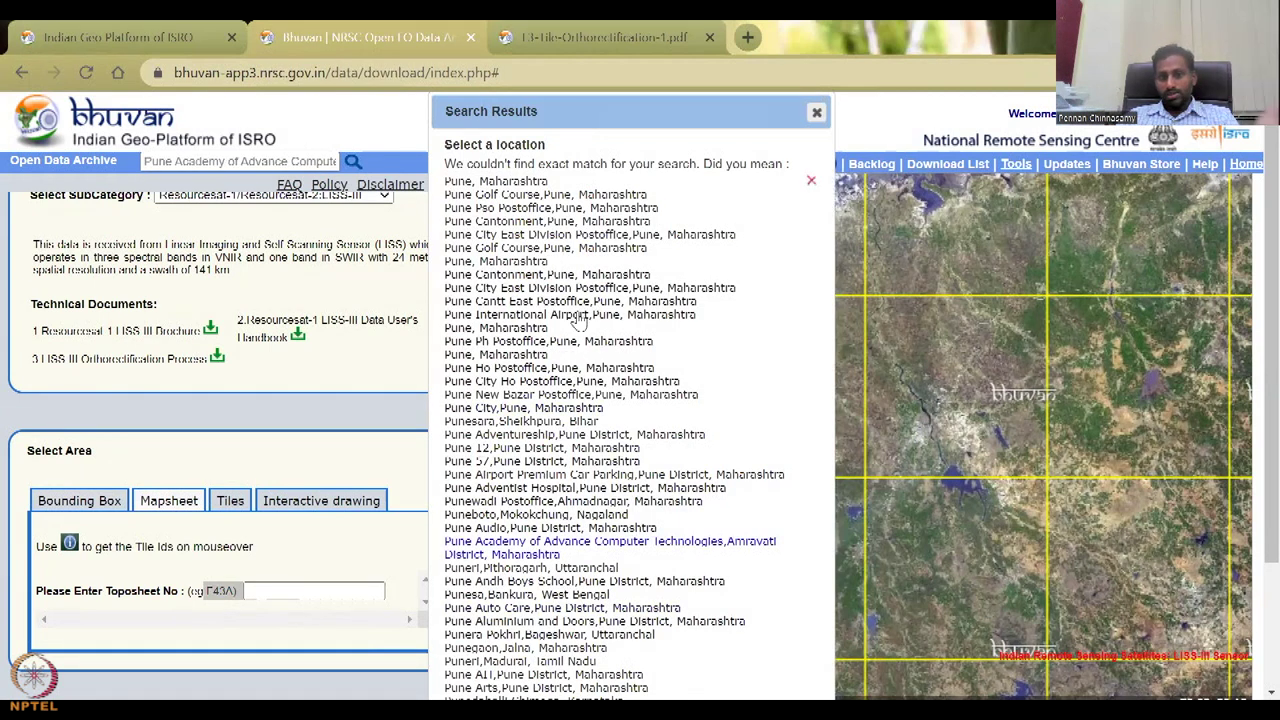
left_click(492, 581)
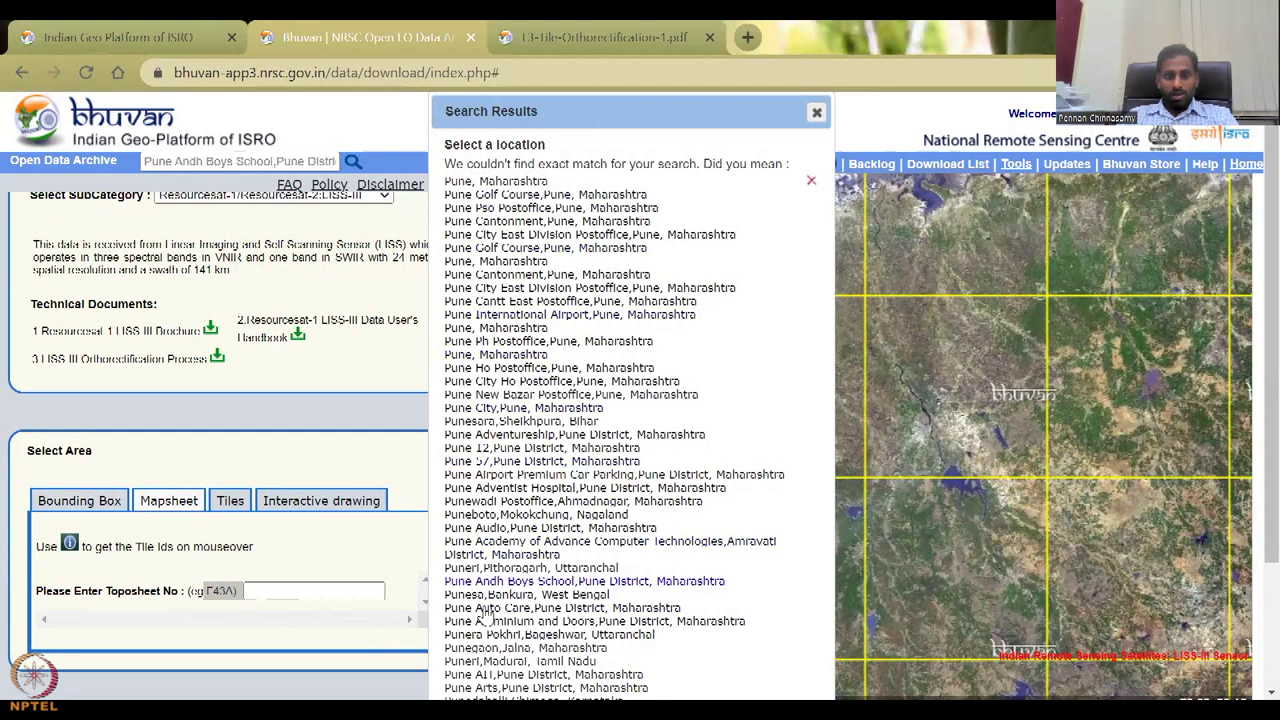
double_click(496, 355)
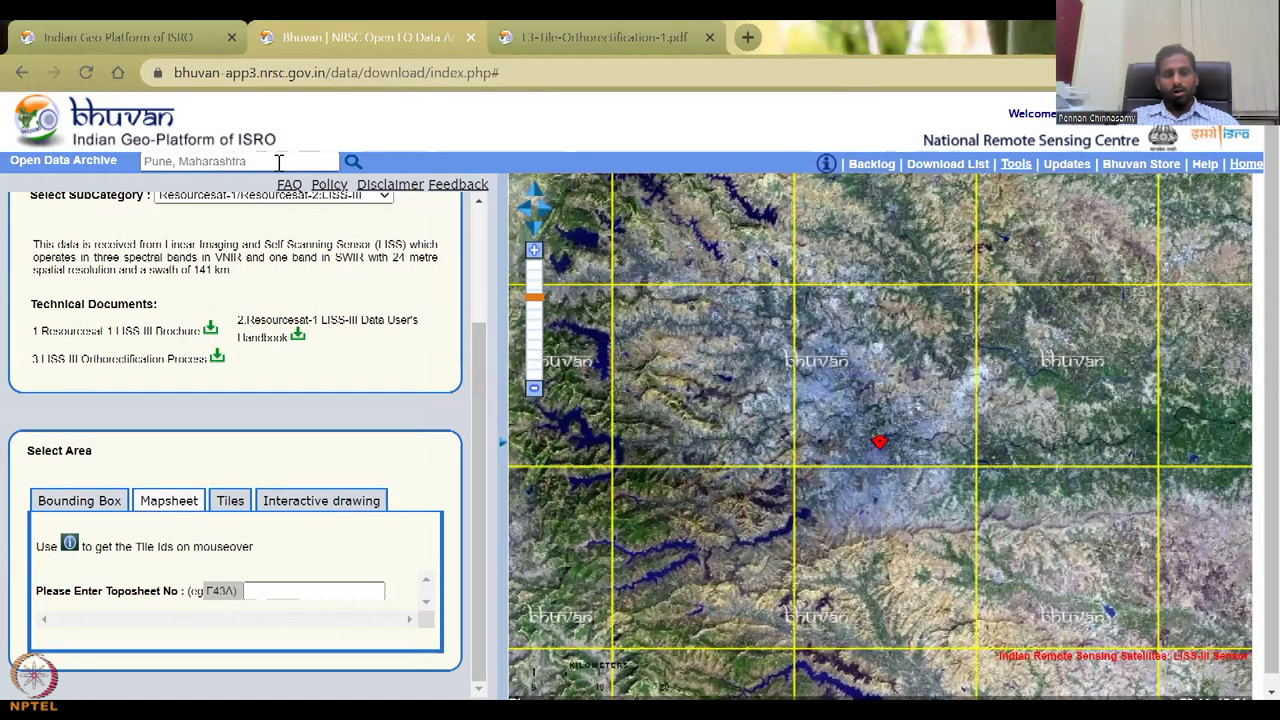
- Select the single map tile immediately west of the one containing the Pune marker using tile selection
left_click(230, 502)
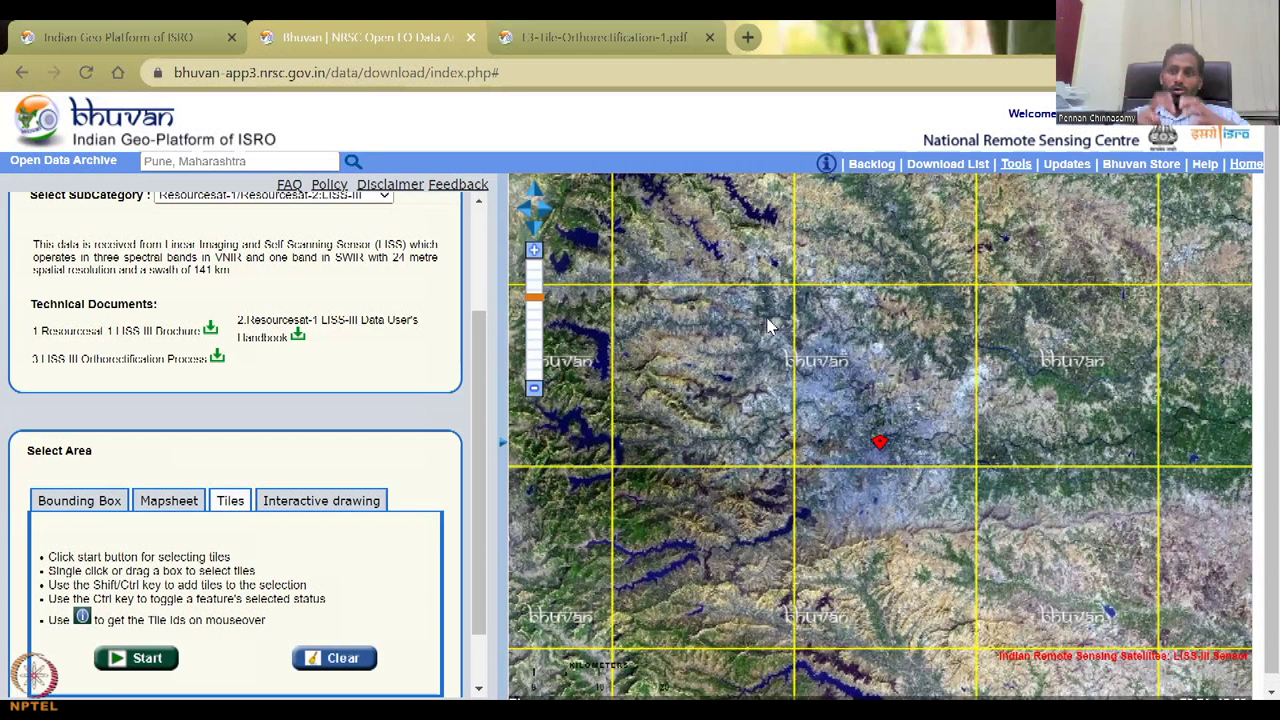
left_click(135, 660)
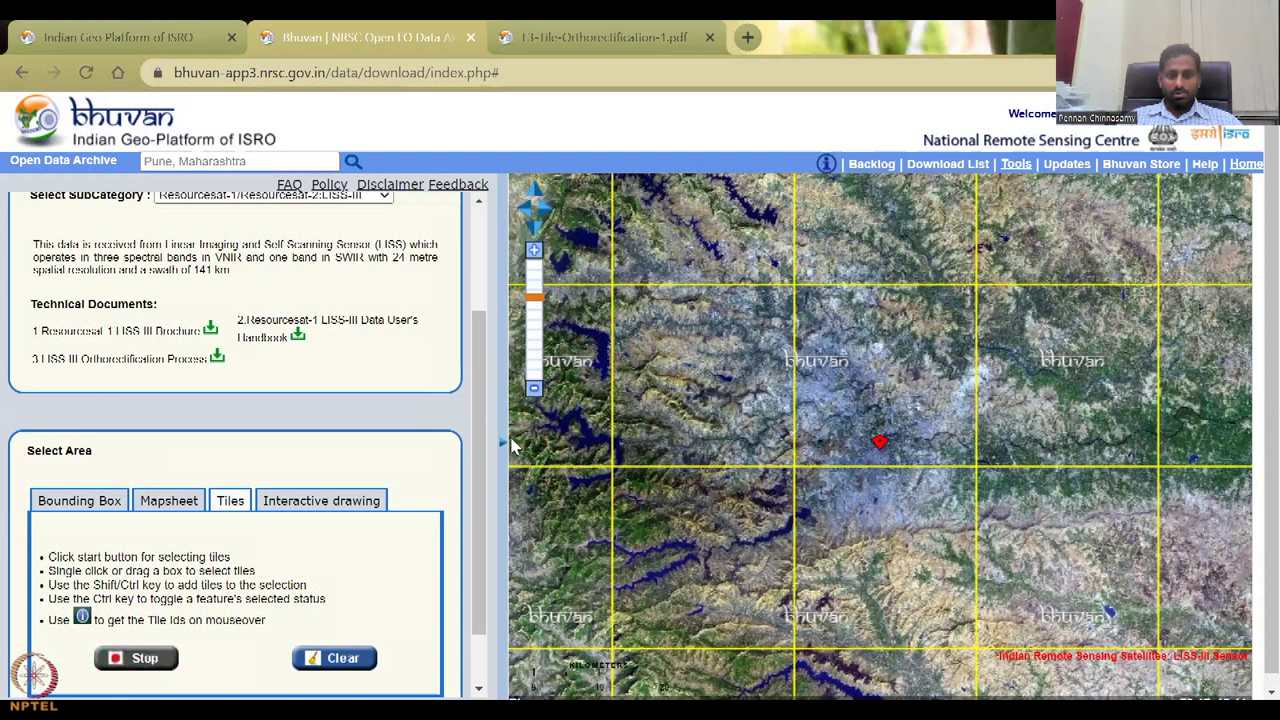
left_click(645, 395)
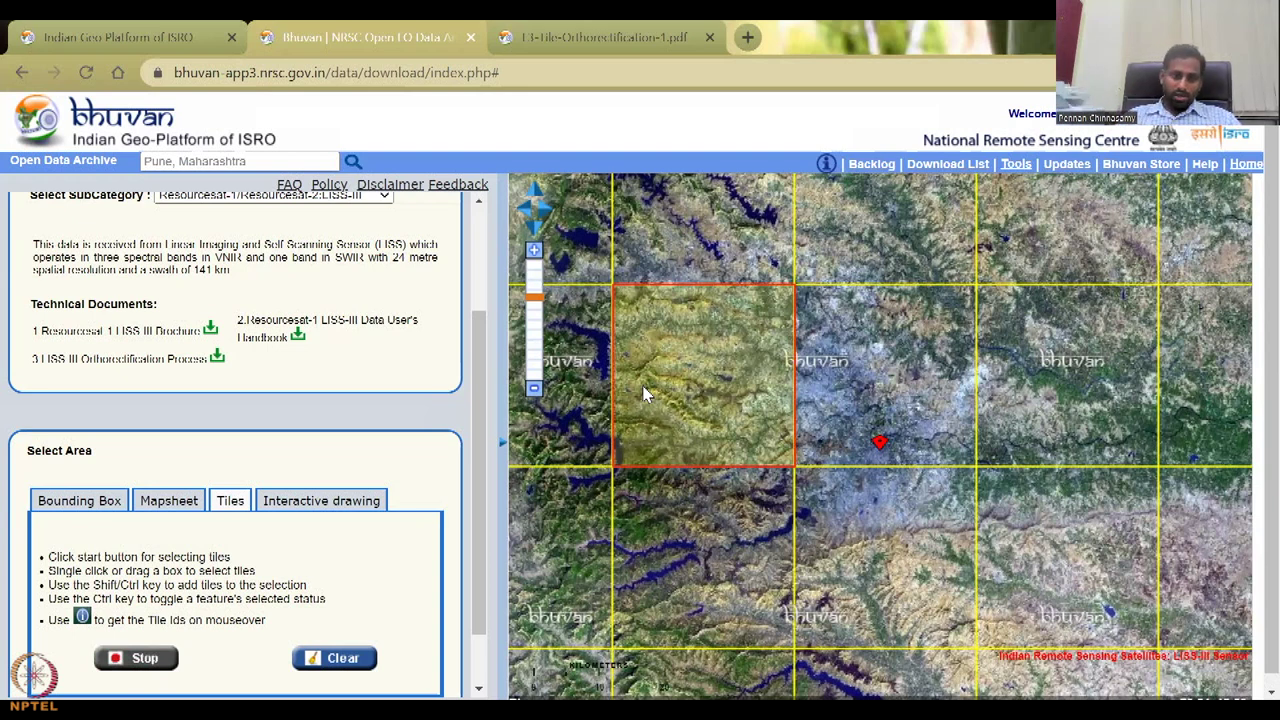
left_click(162, 663)
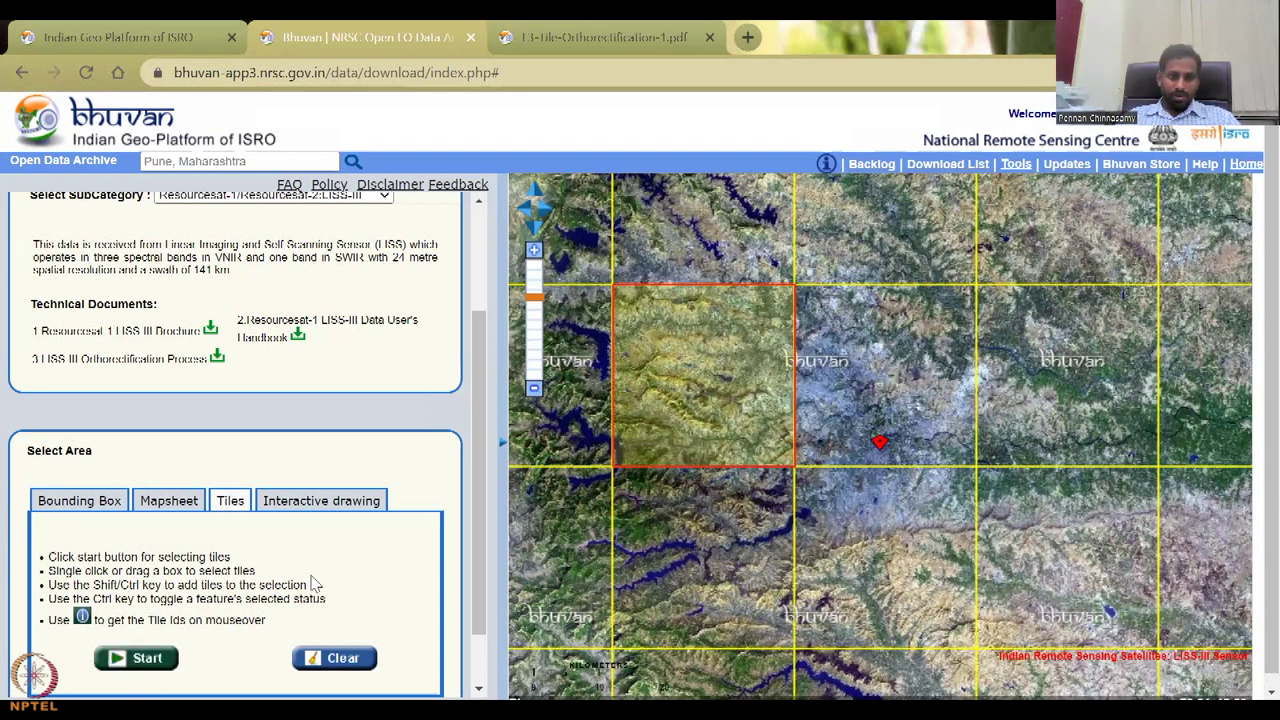
- Draw an irregular polygon around Pune with interactive drawing to select the tiles it touches, and clear that selection
scroll(317, 580, "down", 1)
left_click(322, 430)
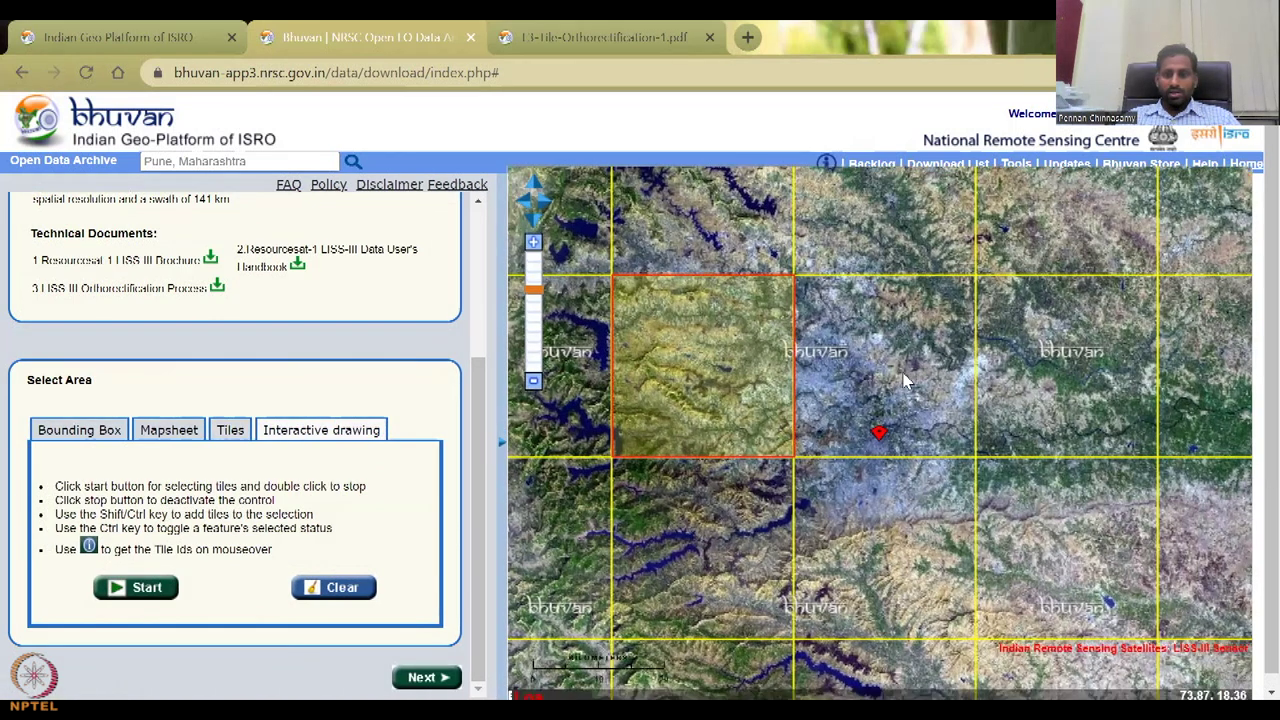
scroll(895, 460, "down", 1)
left_click(152, 598)
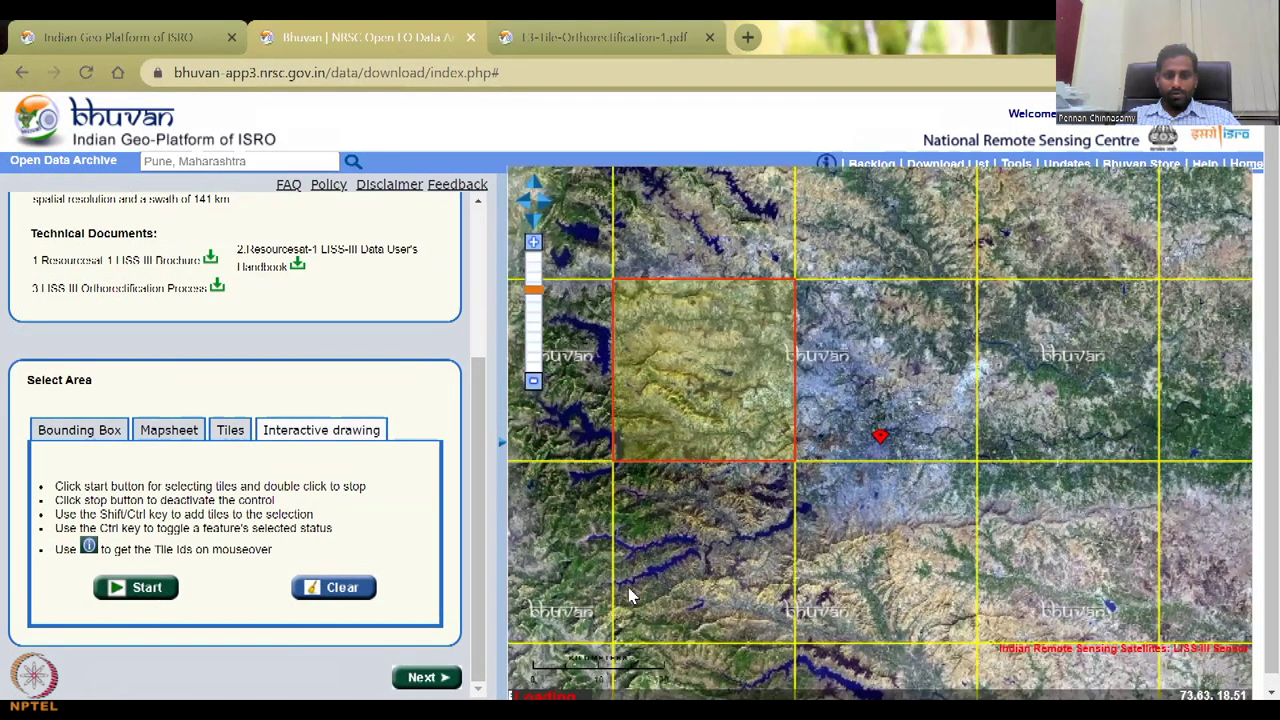
left_click(714, 590)
left_click(924, 592)
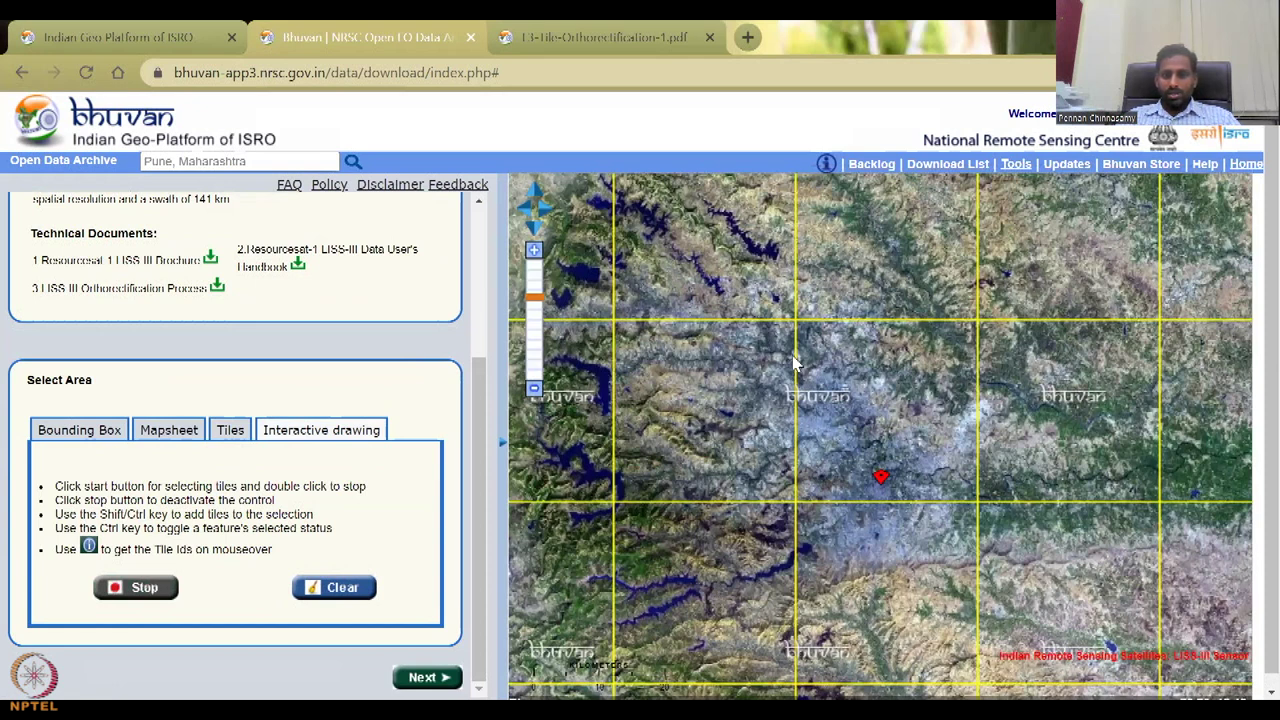
double_click(747, 368)
left_click(715, 218)
left_click(975, 246)
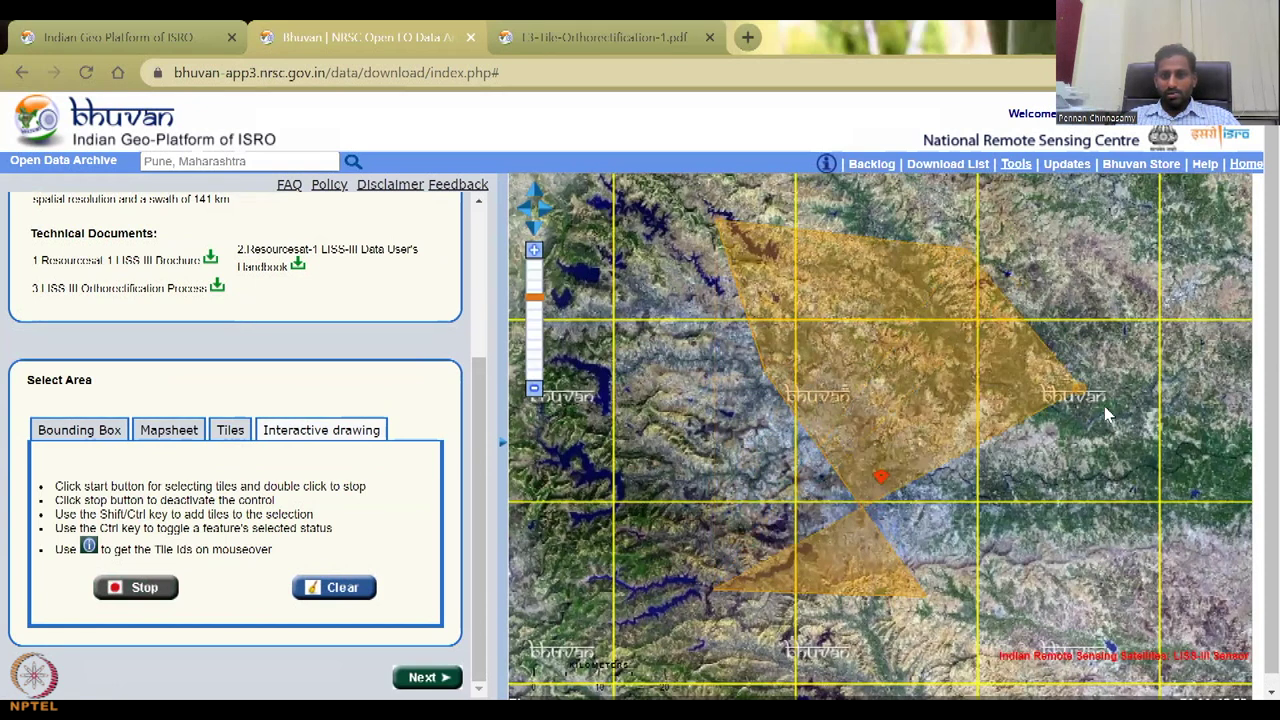
double_click(1143, 585)
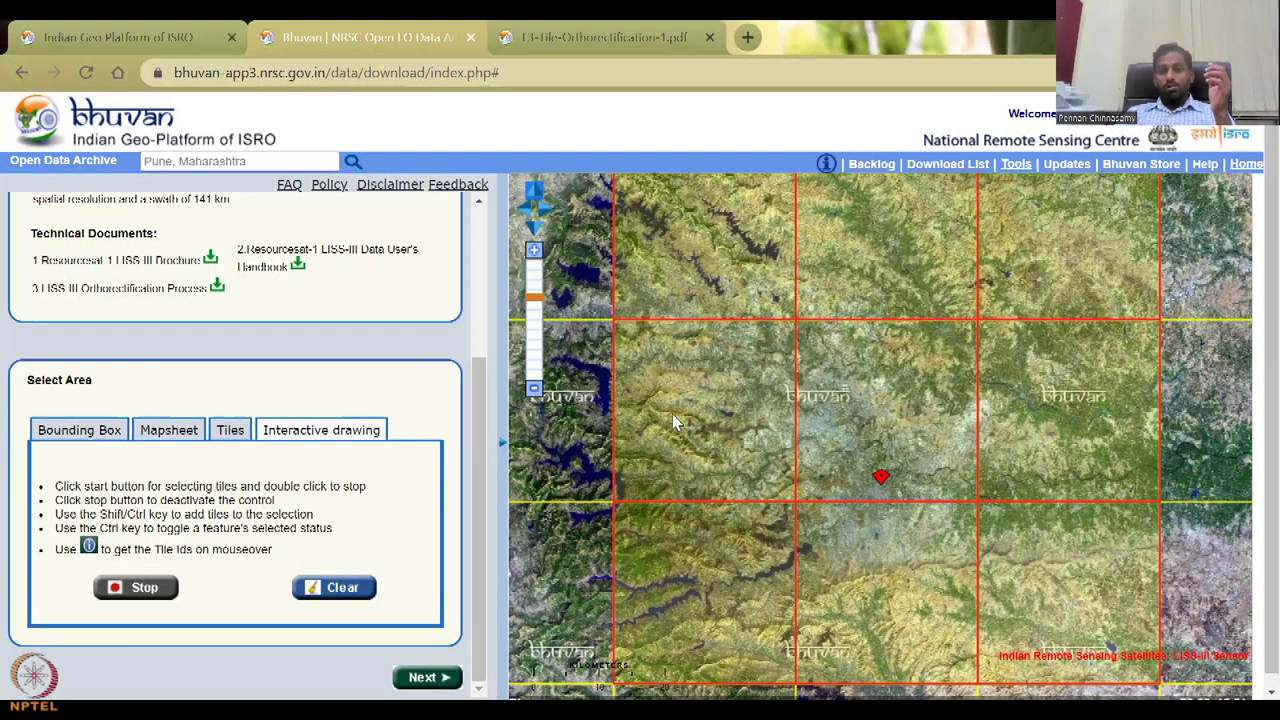
left_click(134, 590)
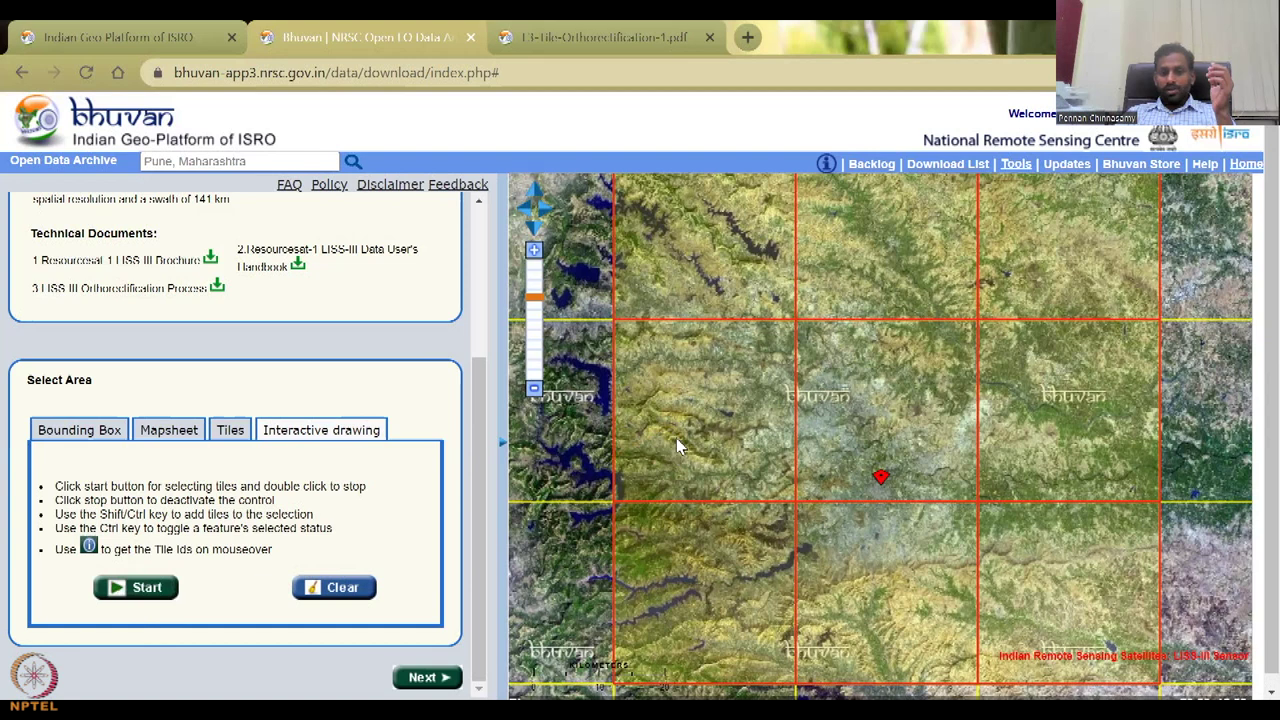
left_click(333, 592)
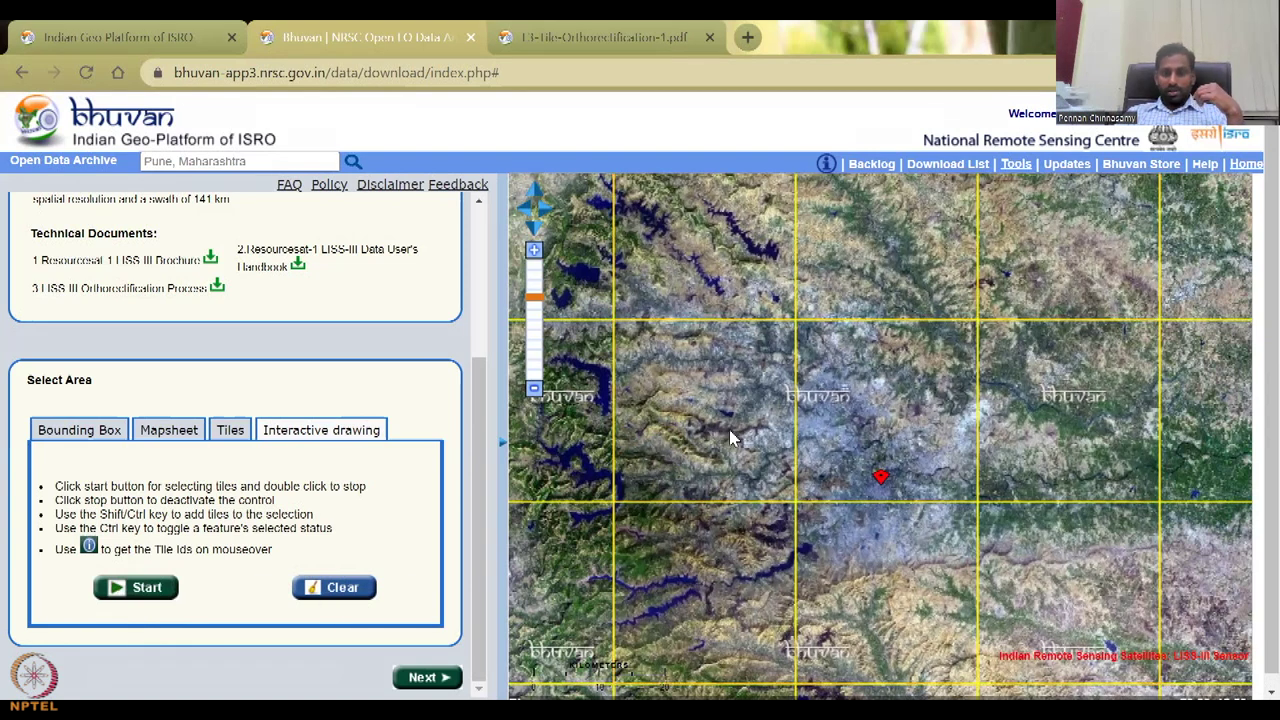
- Use tile selection to select only the map tile containing the Pune marker, and end the selection mode
left_click(228, 428)
left_click(113, 594)
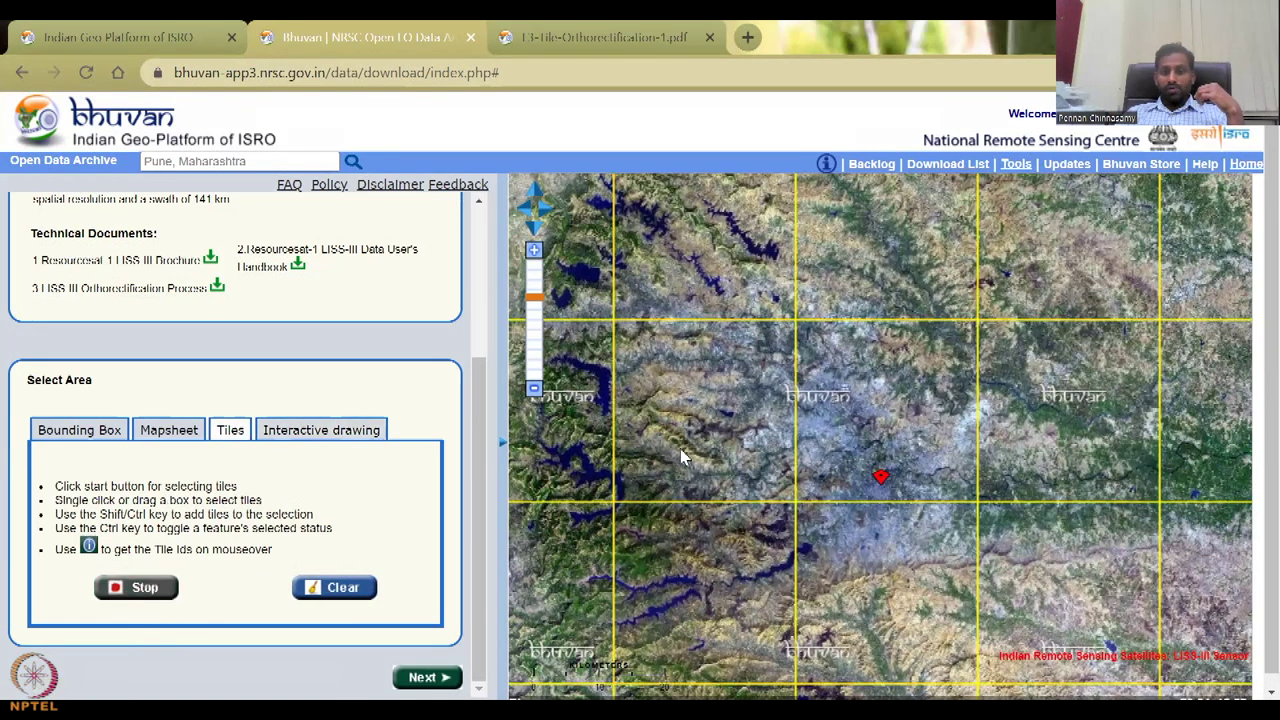
left_click(733, 456)
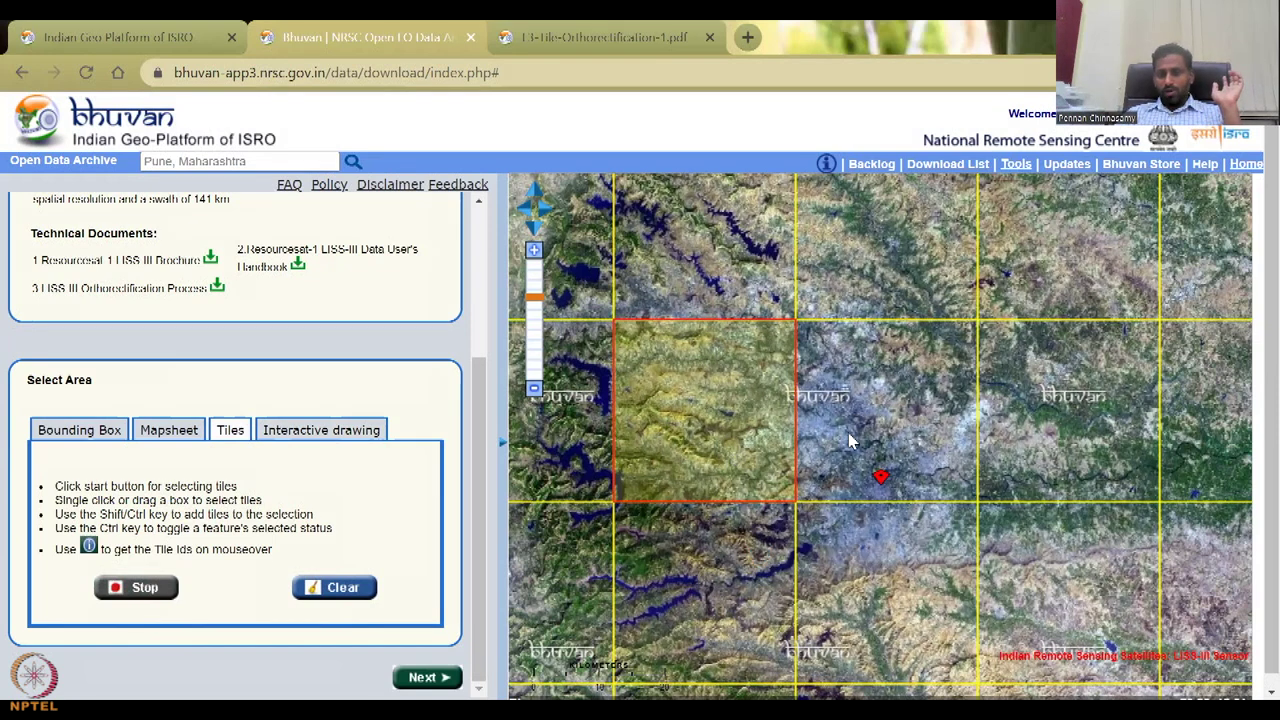
left_click(906, 468)
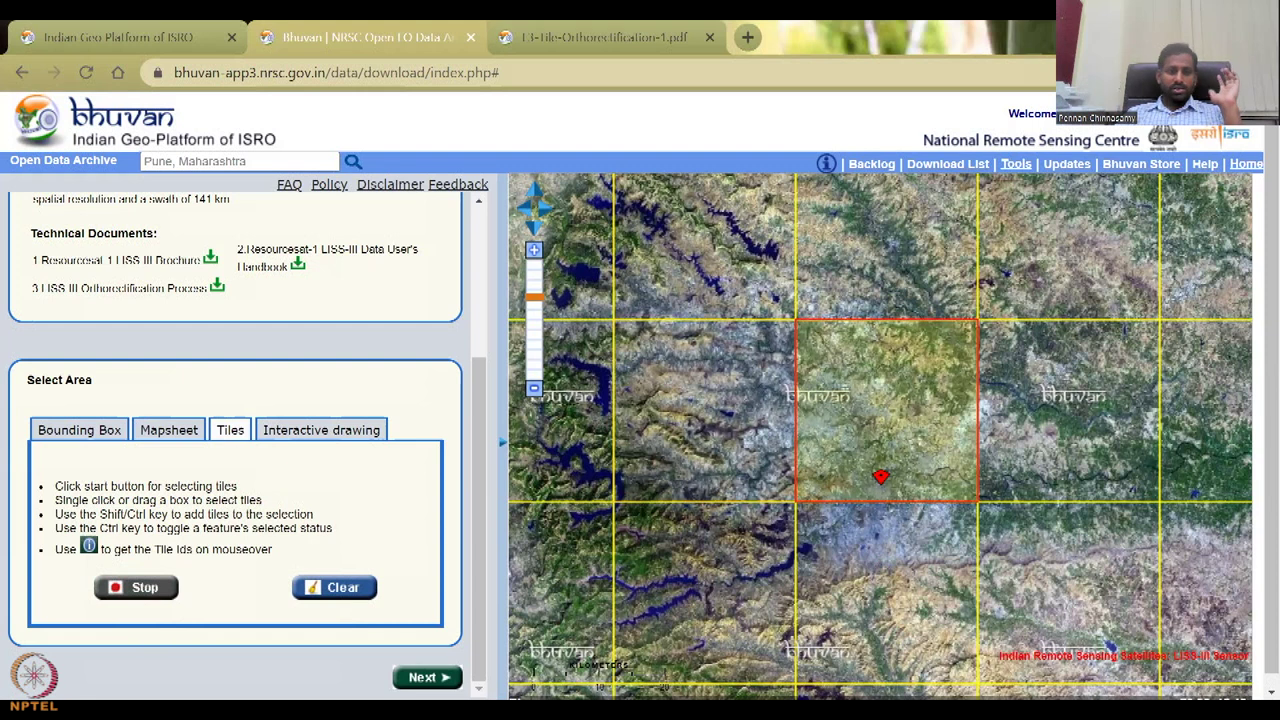
left_click(141, 590)
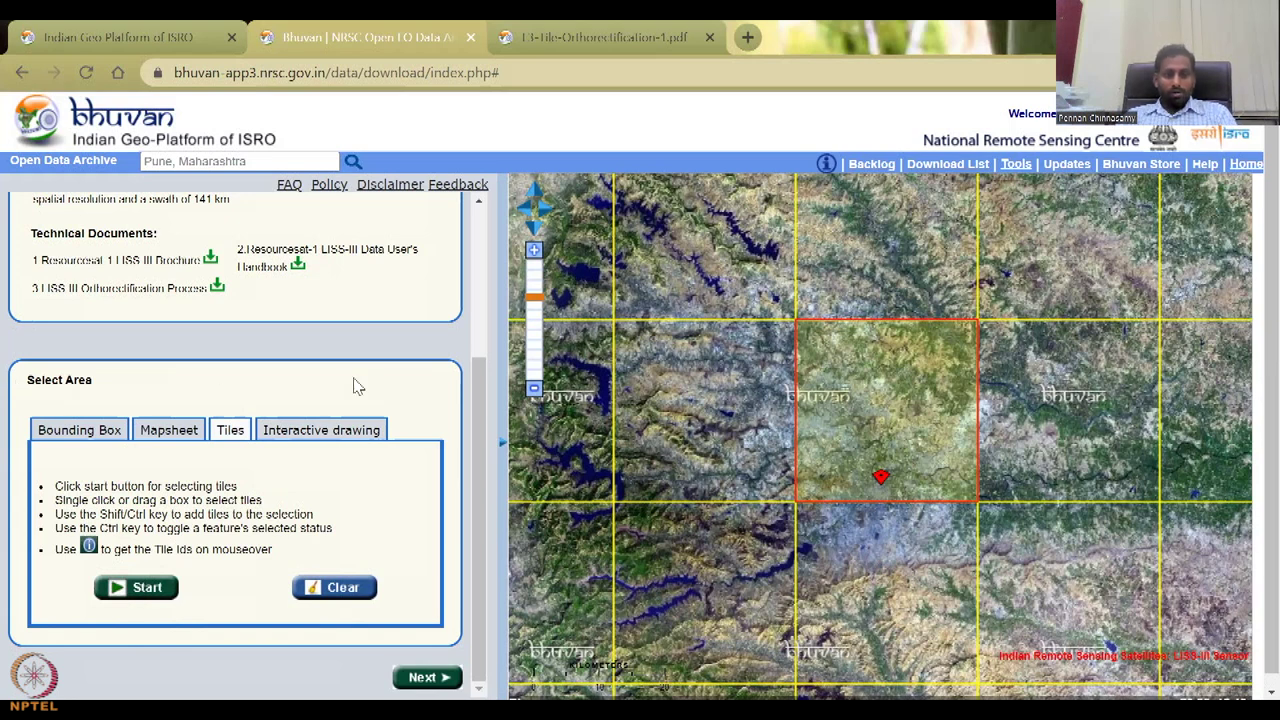
- List the available data for the selected tile, mark the 30Nov09 E43H14 entry for backlog and view its thumbnail
left_click(425, 678)
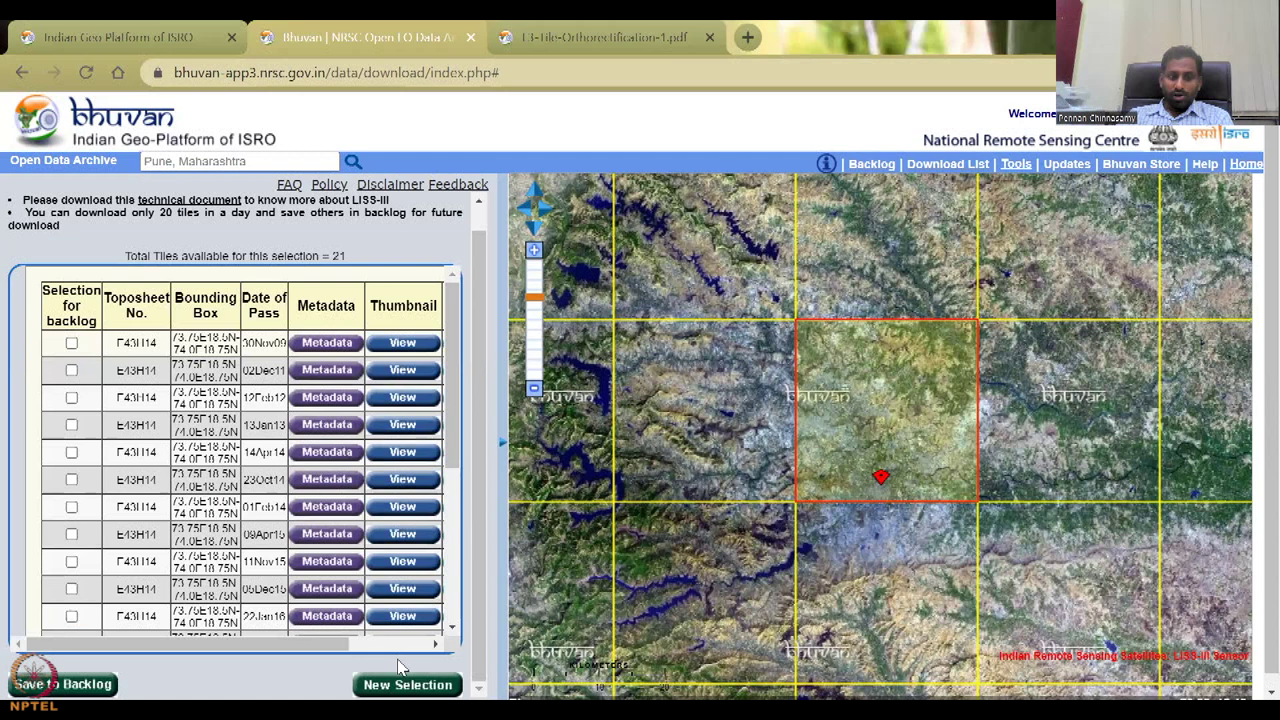
left_click(71, 343)
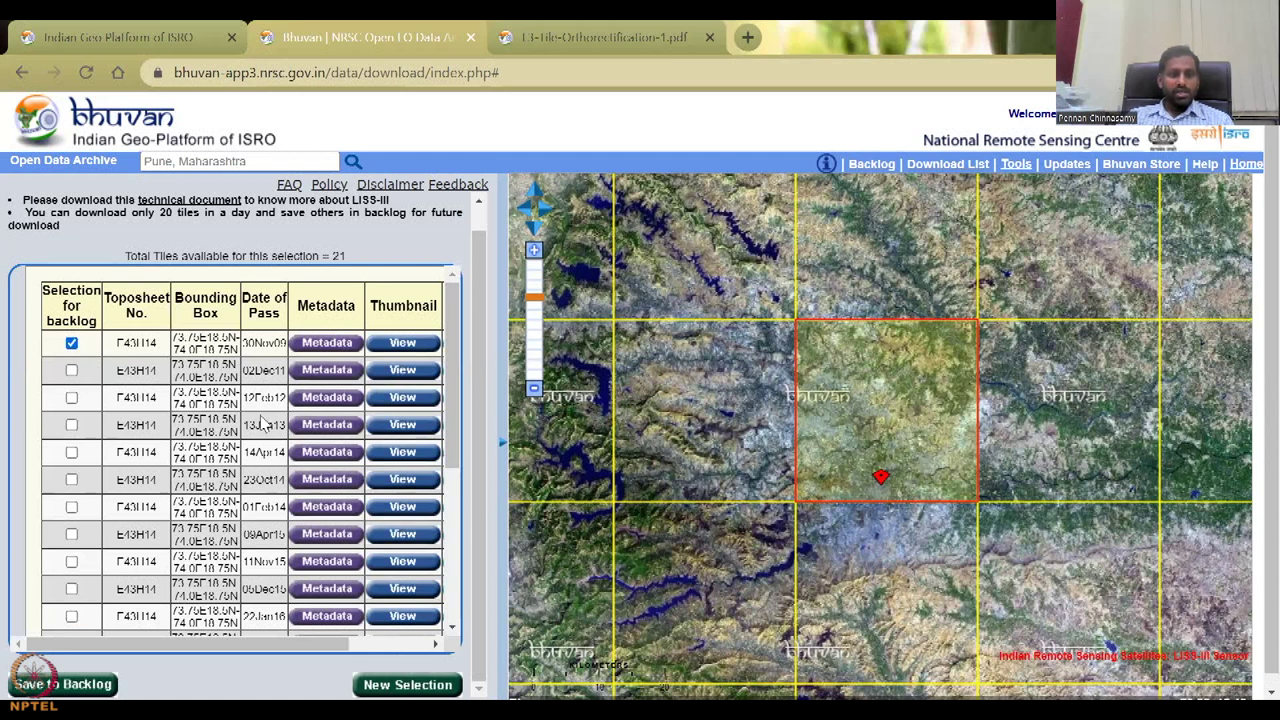
left_click(400, 343)
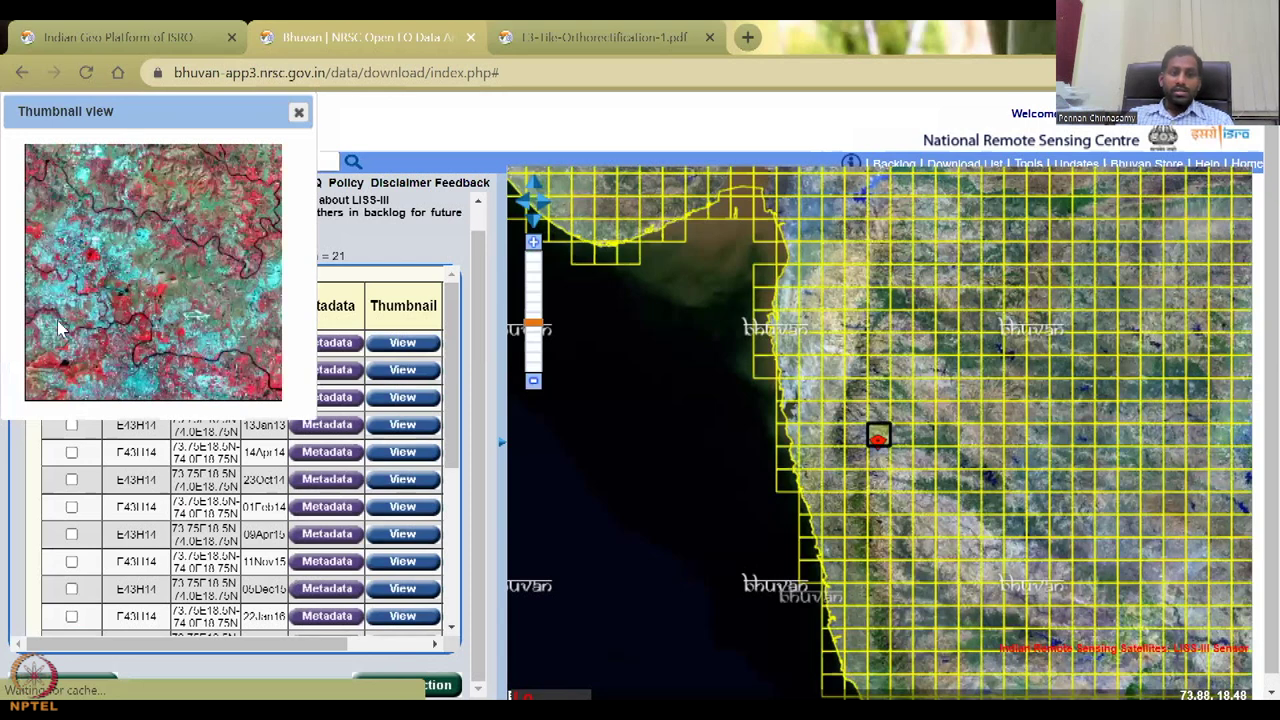
- Move the thumbnail over the map, read through the 30Nov09 entry's full metadata, and close both windows
left_click_drag(177, 118, 894, 238)
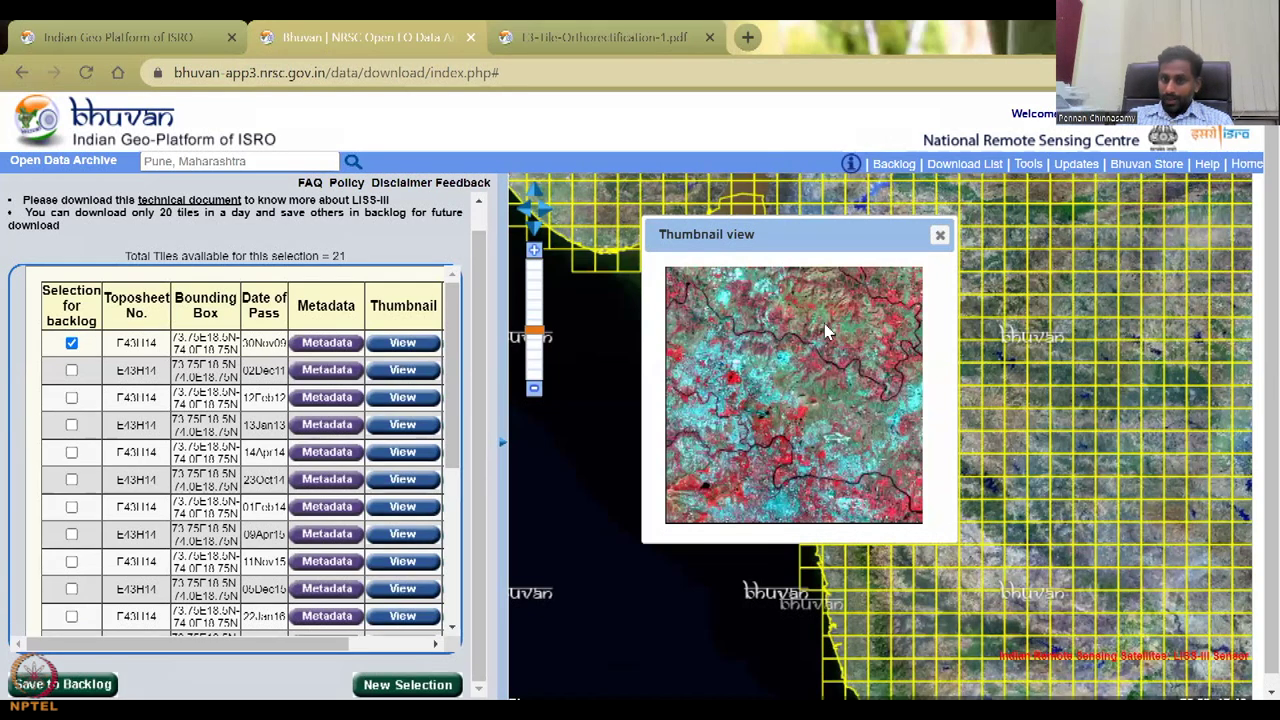
left_click(318, 346)
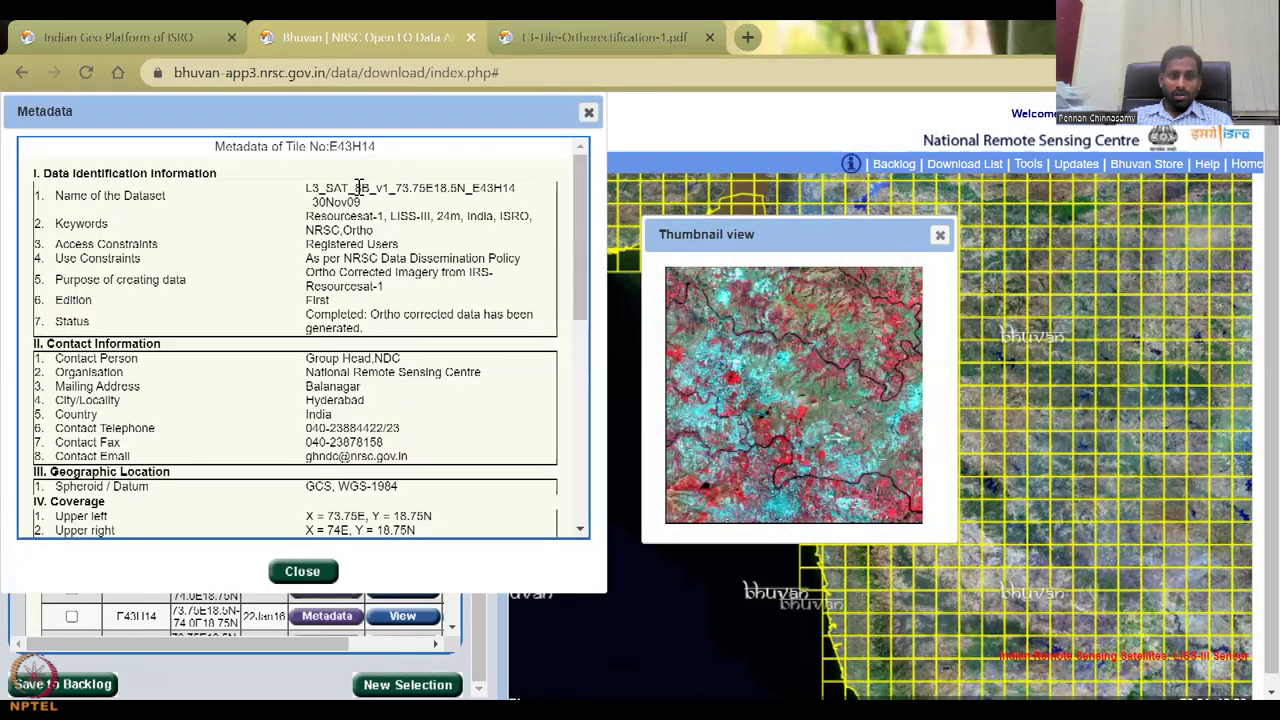
left_click_drag(353, 188, 428, 486)
left_click(428, 486)
scroll(428, 486, "down", 1)
scroll(428, 486, "up", 2)
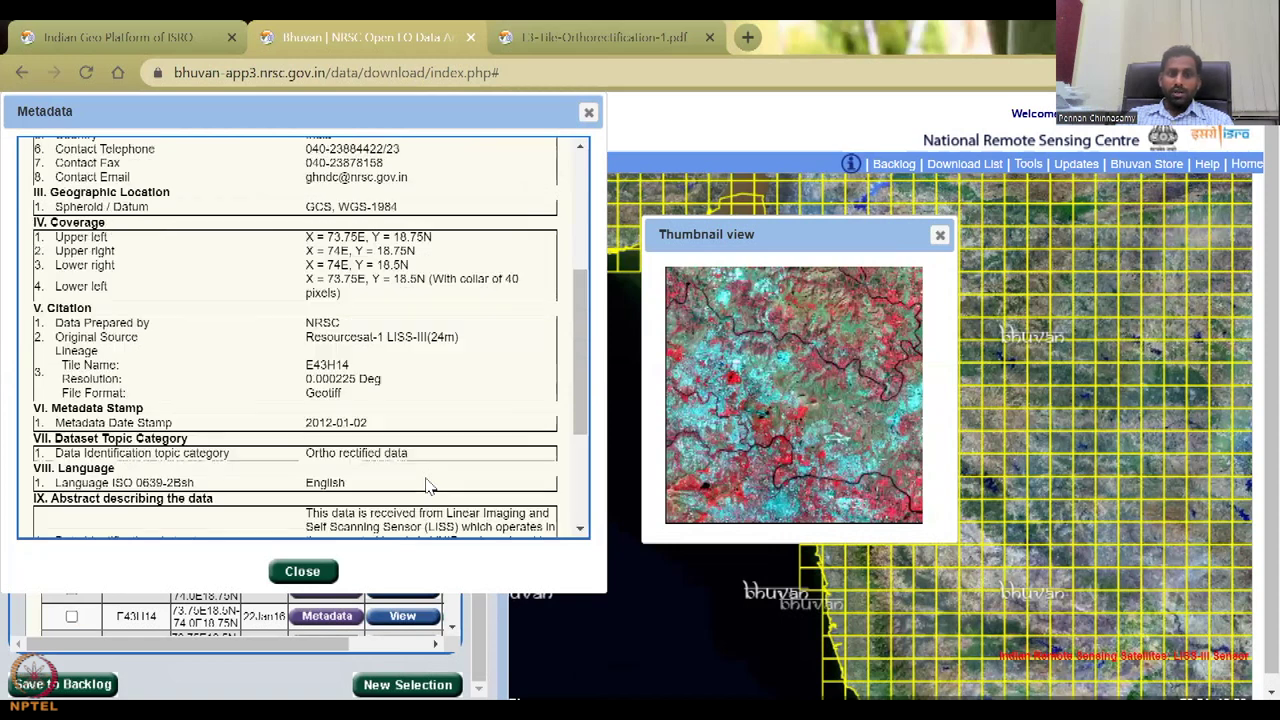
scroll(426, 486, "up", 3)
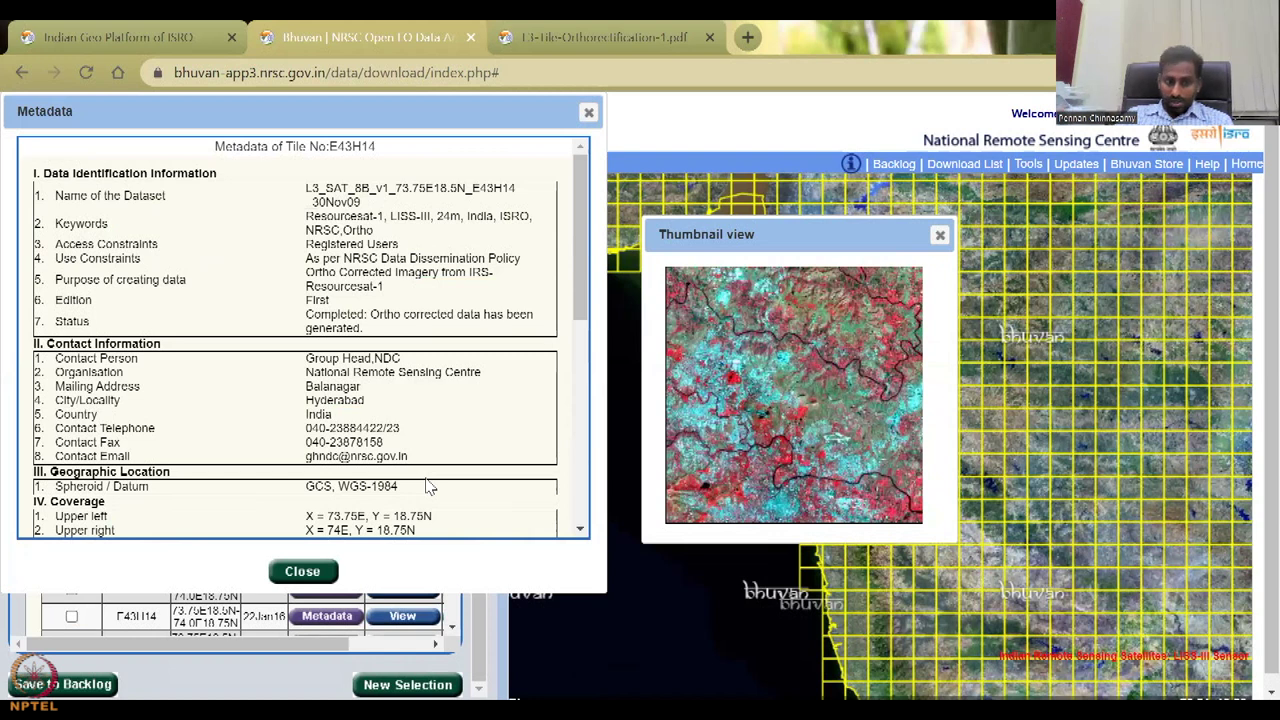
scroll(426, 486, "down", 1)
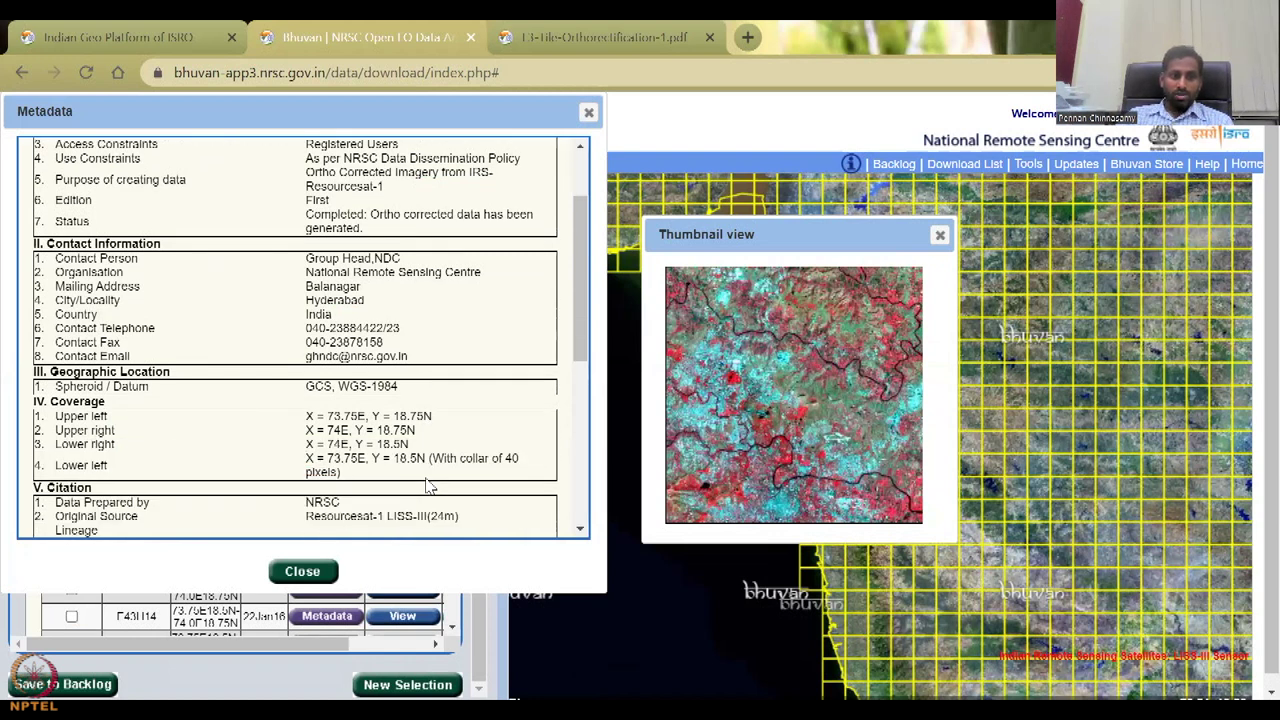
scroll(426, 486, "down", 3)
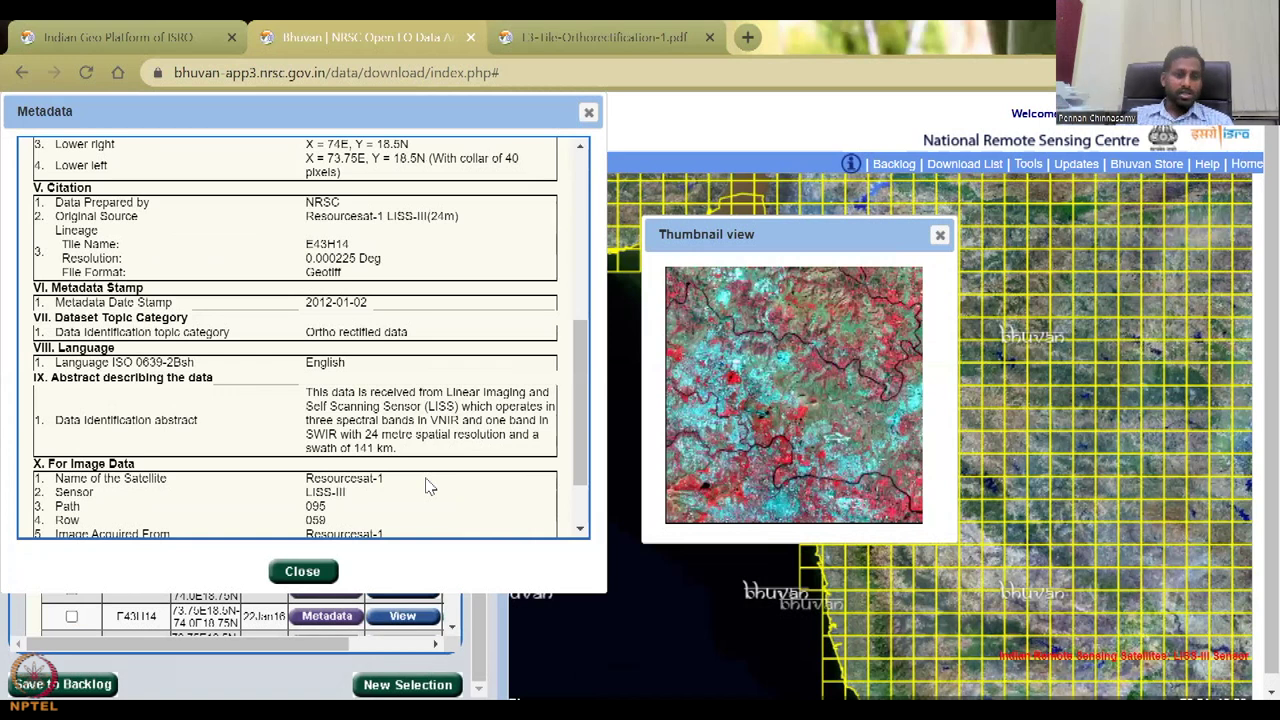
scroll(426, 486, "down", 1)
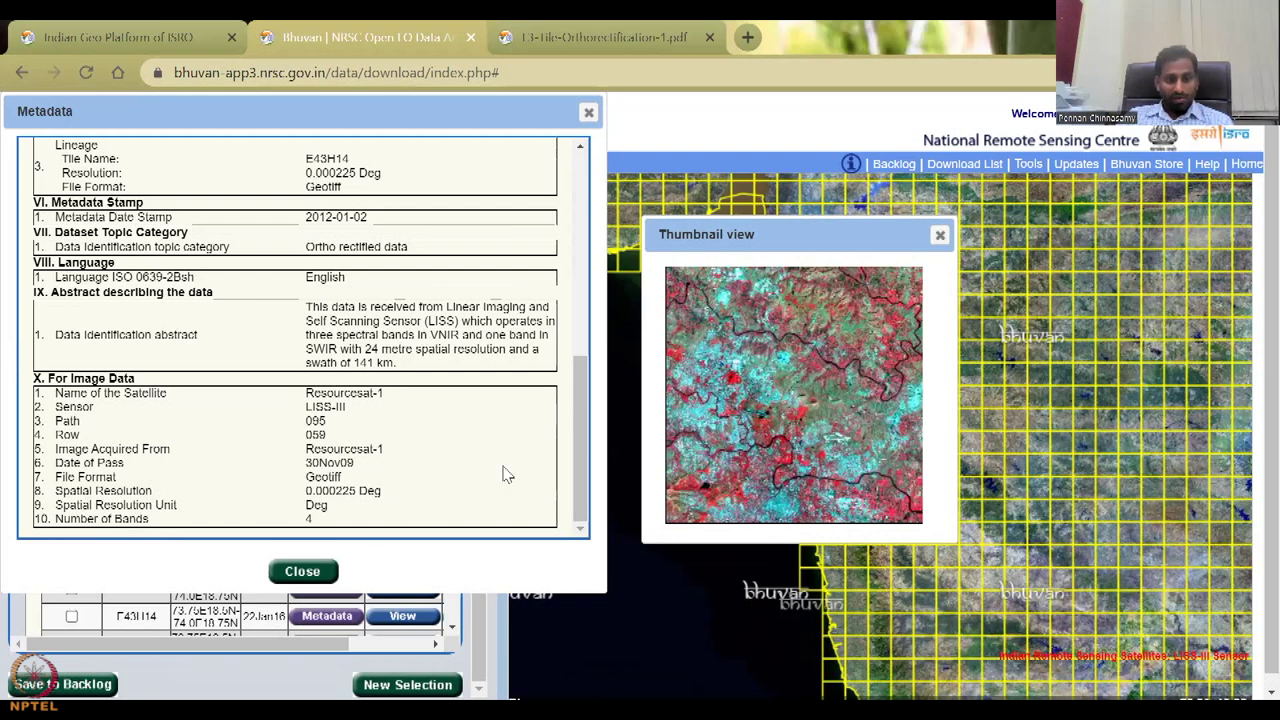
scroll(505, 475, "up", 10)
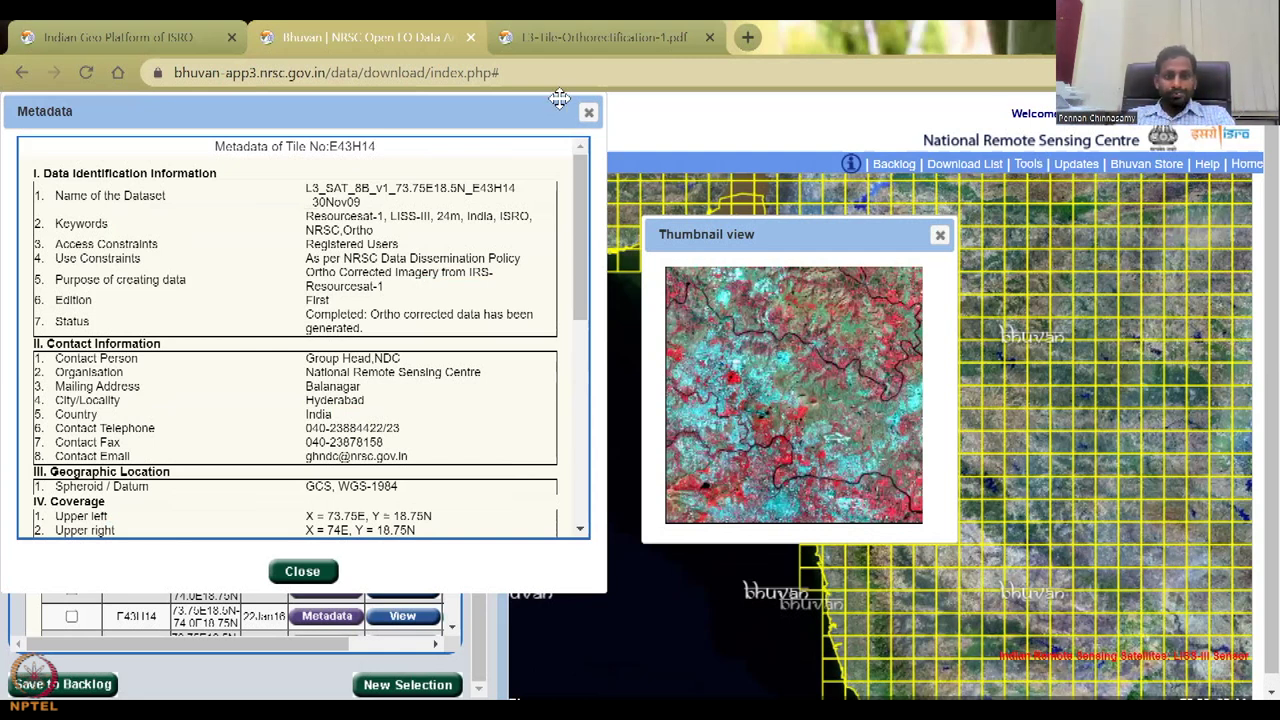
left_click(588, 113)
left_click(939, 234)
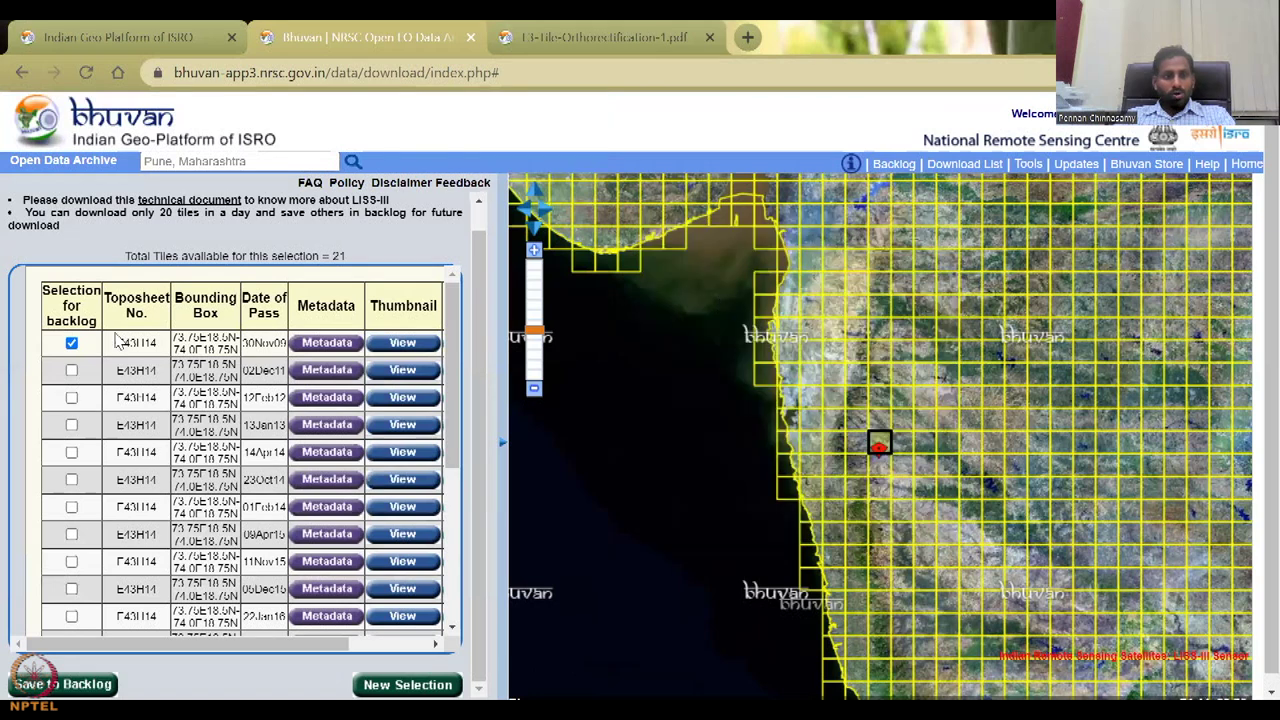
- Mark the 02Dec11 and 12Feb12 entries for backlog and compare the 12Feb12, 02Dec11, 30Nov09 and 14Apr14 thumbnails
left_click(71, 370)
left_click(71, 397)
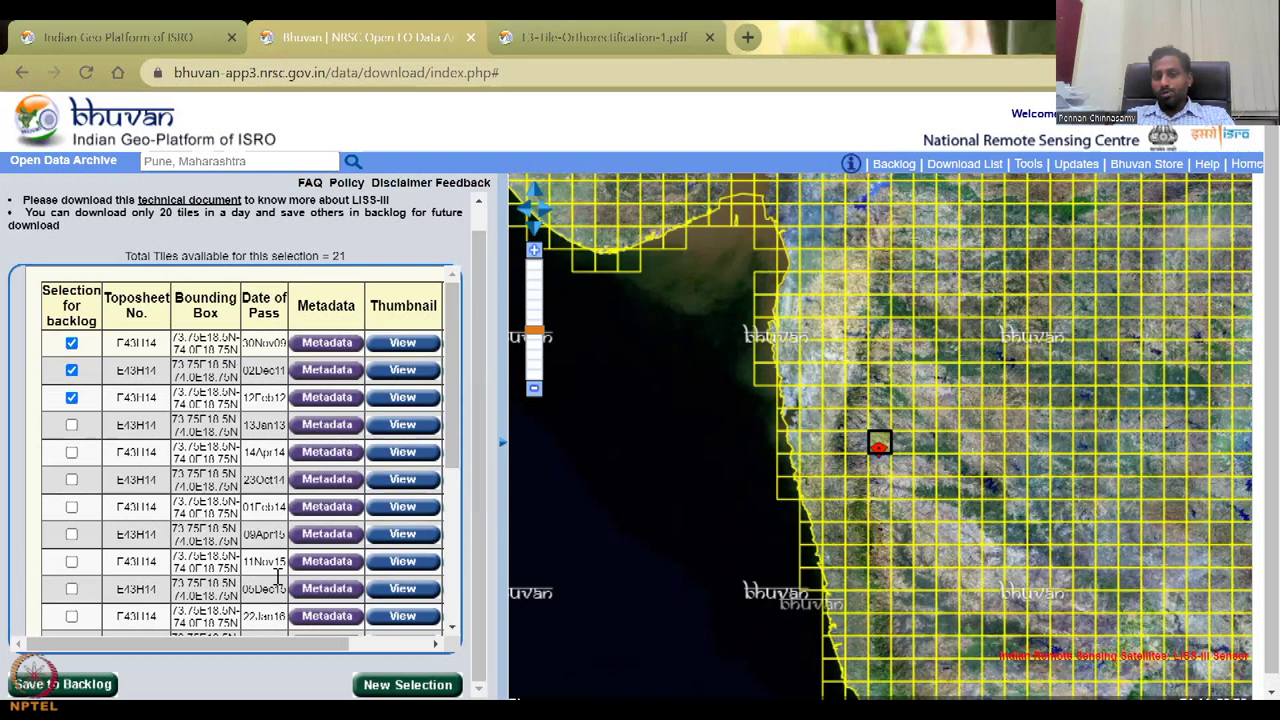
left_click(405, 399)
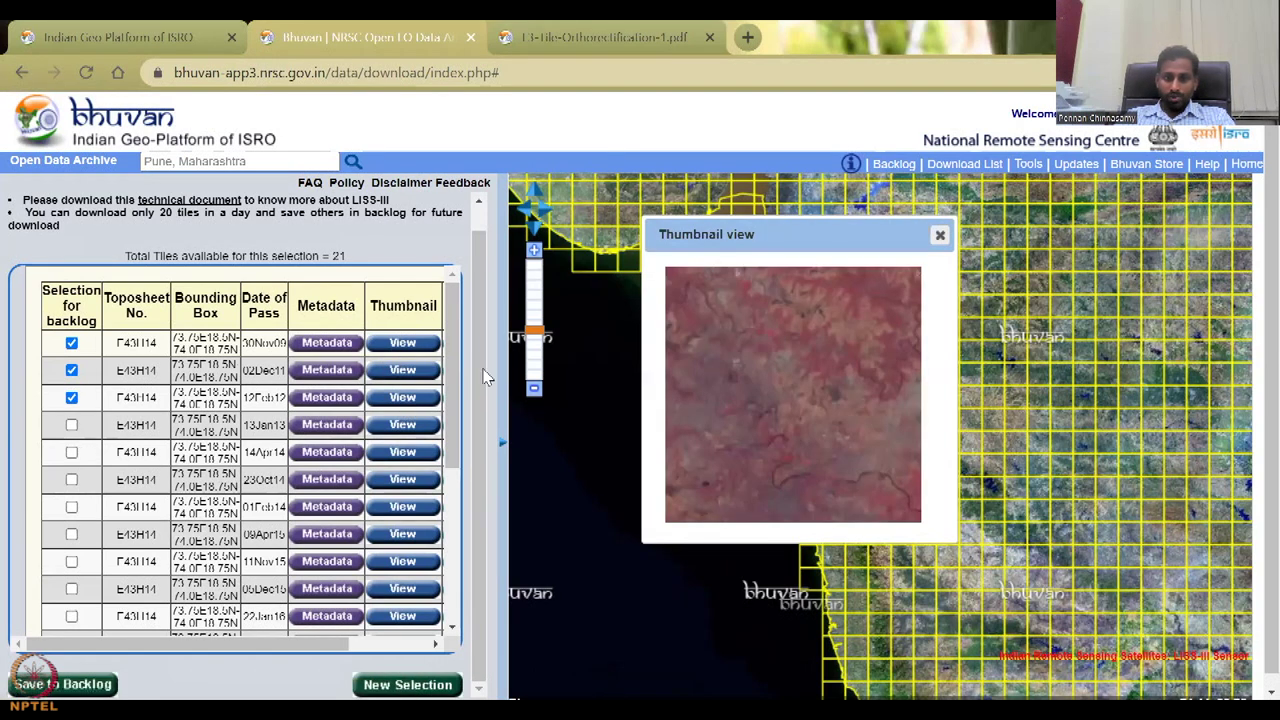
left_click(414, 372)
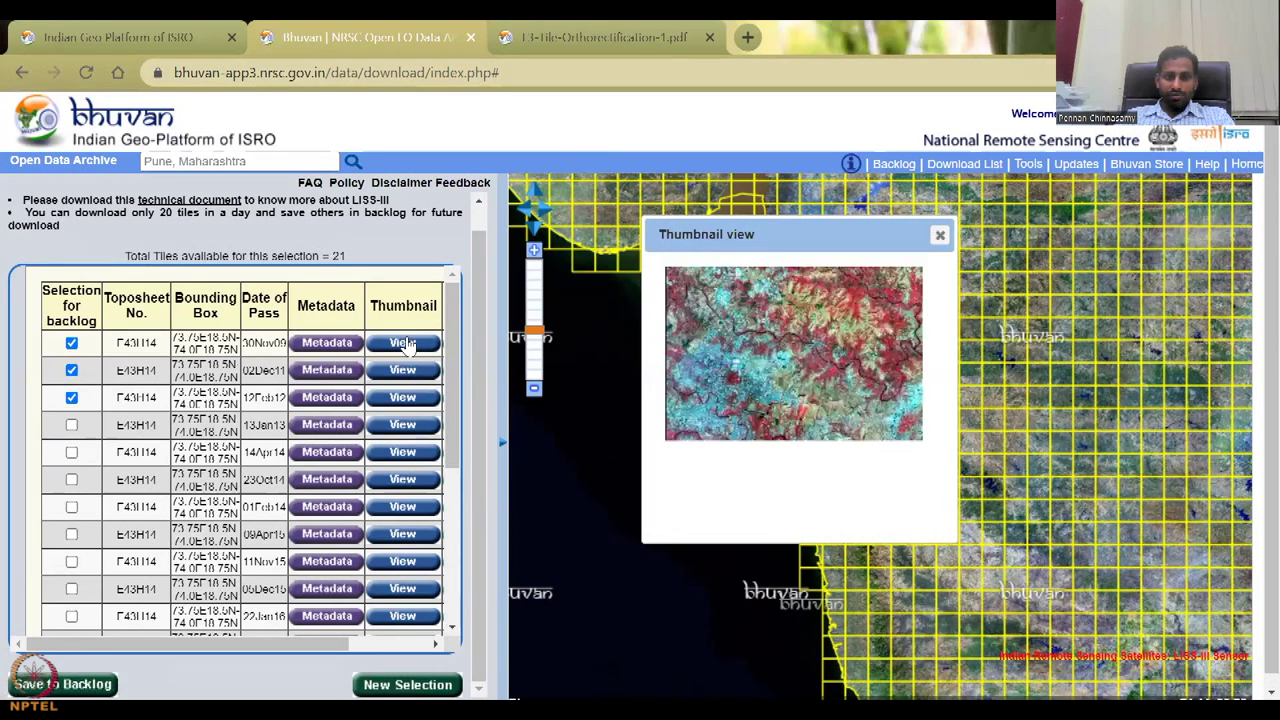
left_click(407, 345)
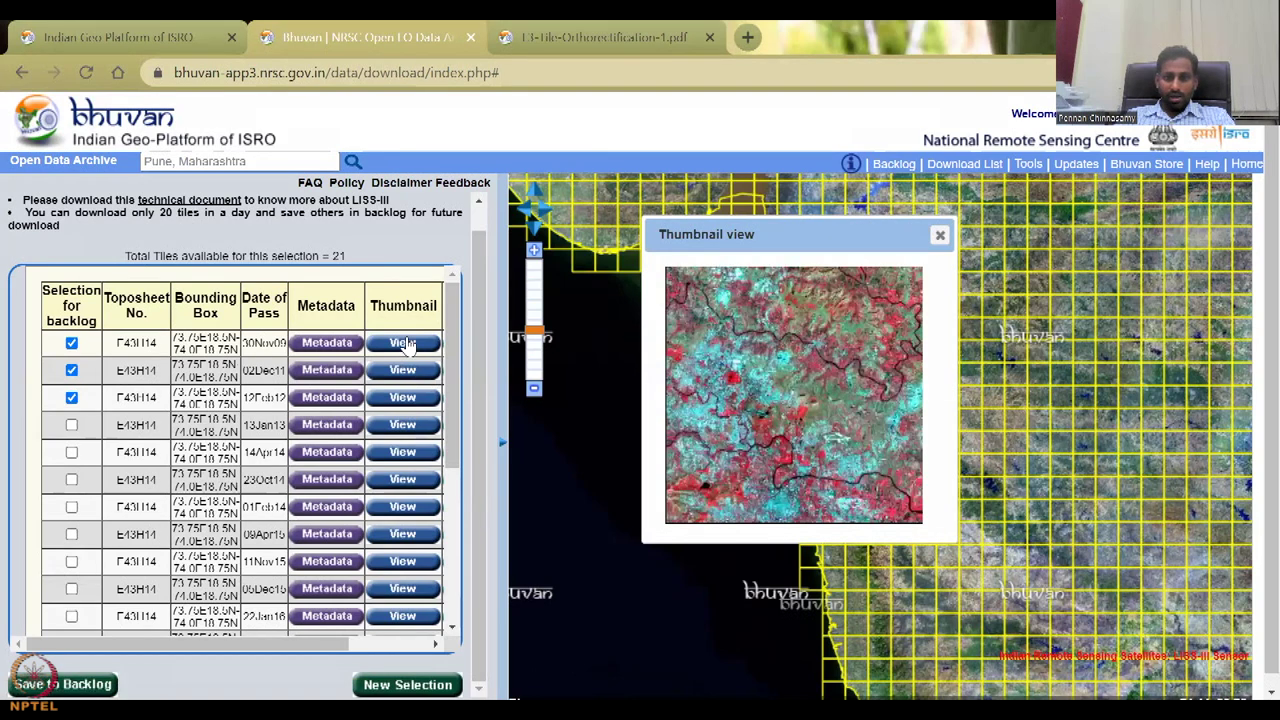
left_click(396, 455)
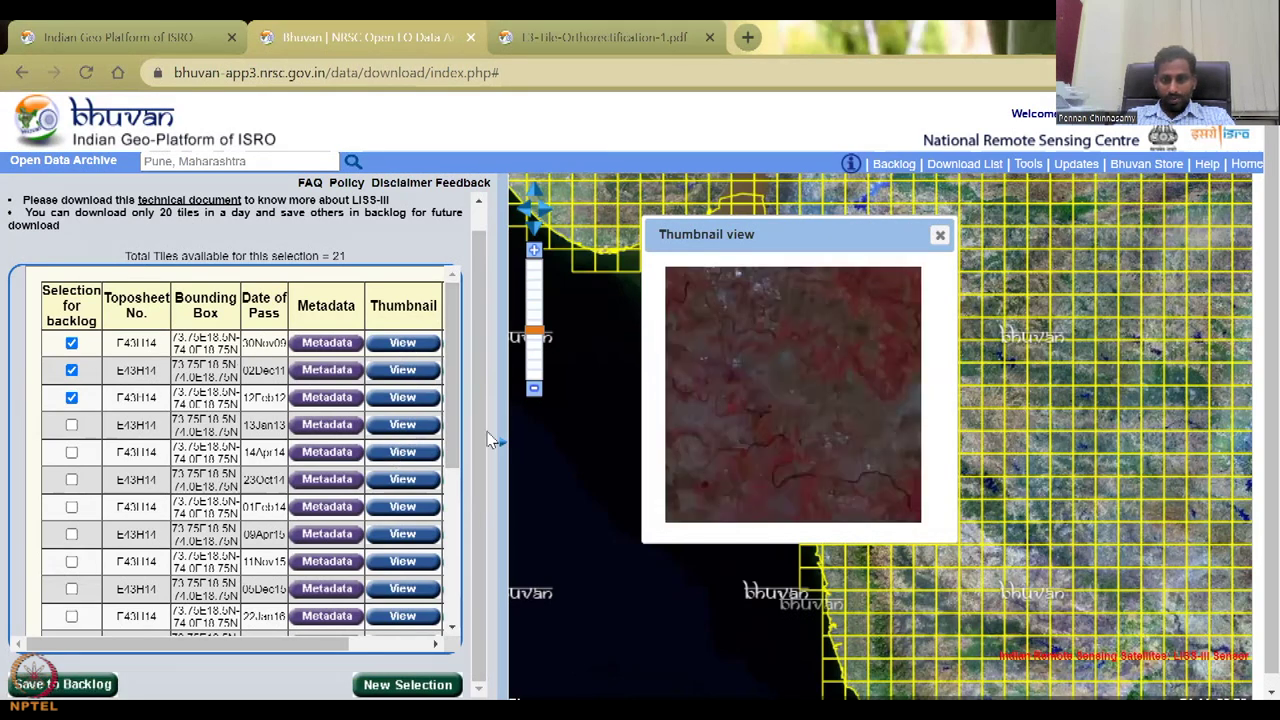
left_click(939, 235)
- Examine the dates of pass through the whole list of available E43H14 entries
scroll(88, 330, "down", 5)
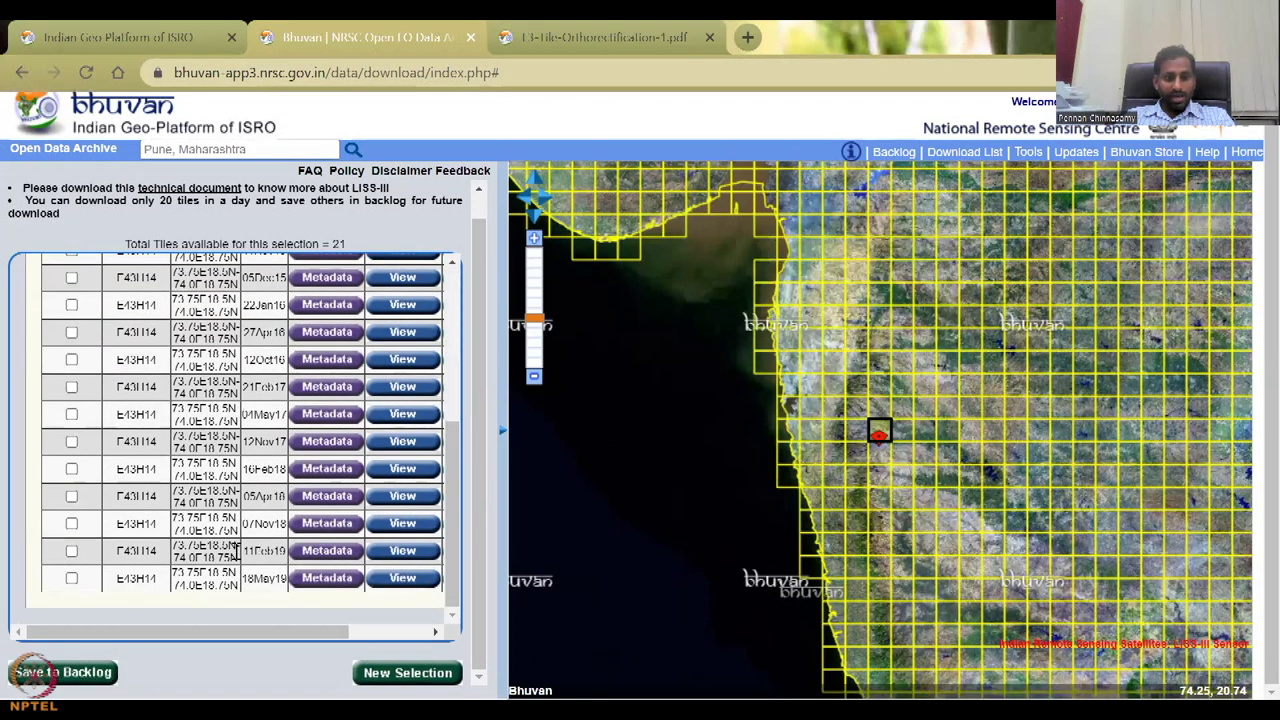
scroll(262, 410, "up", 8)
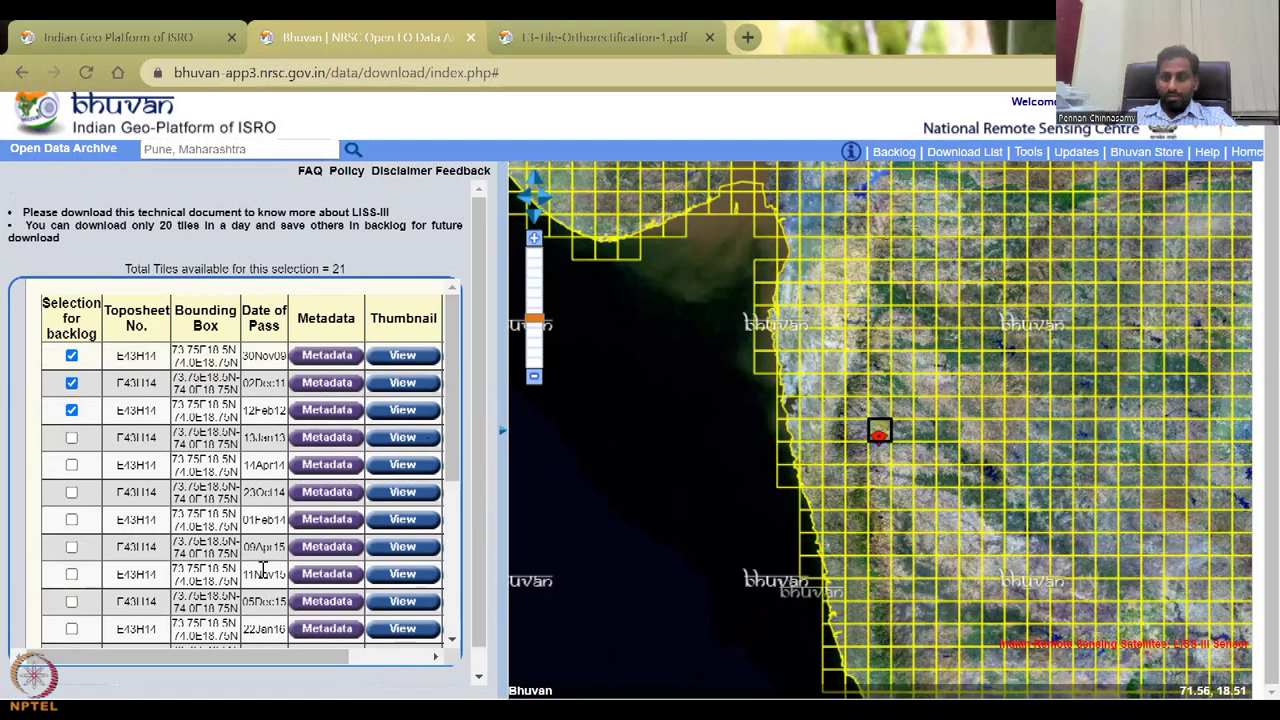
scroll(263, 568, "down", 3)
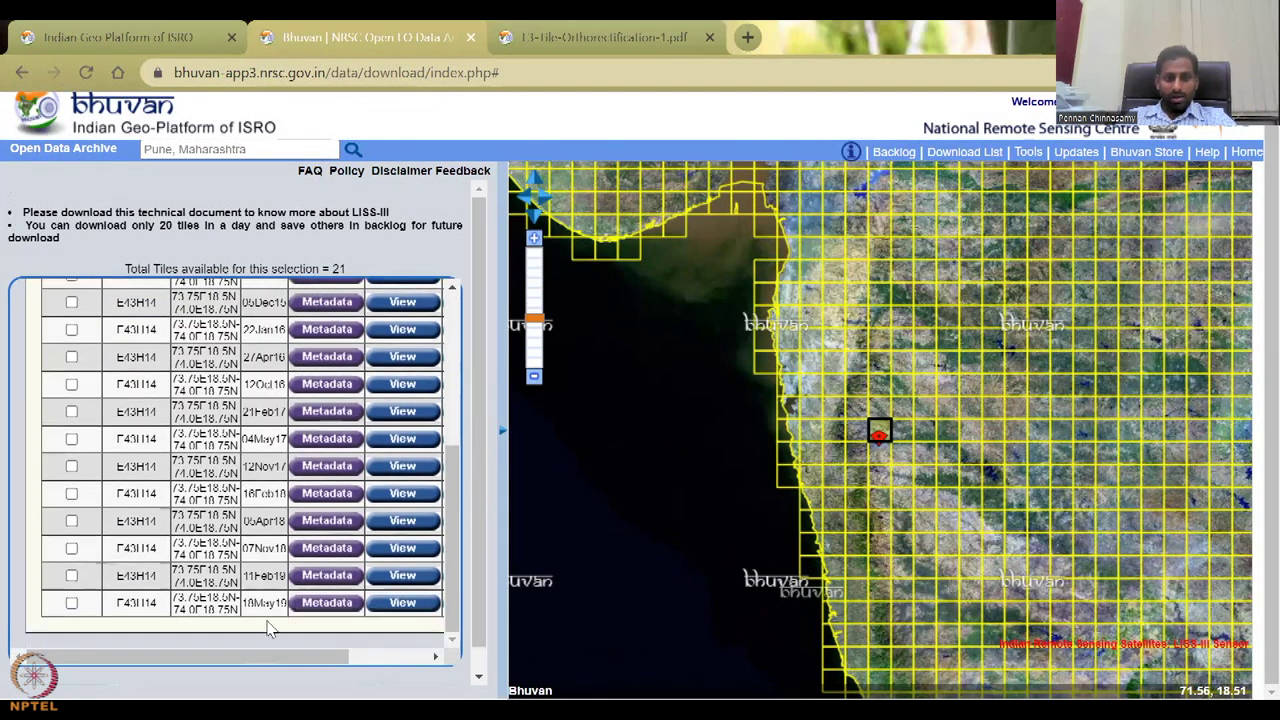
scroll(270, 575, "up", 4)
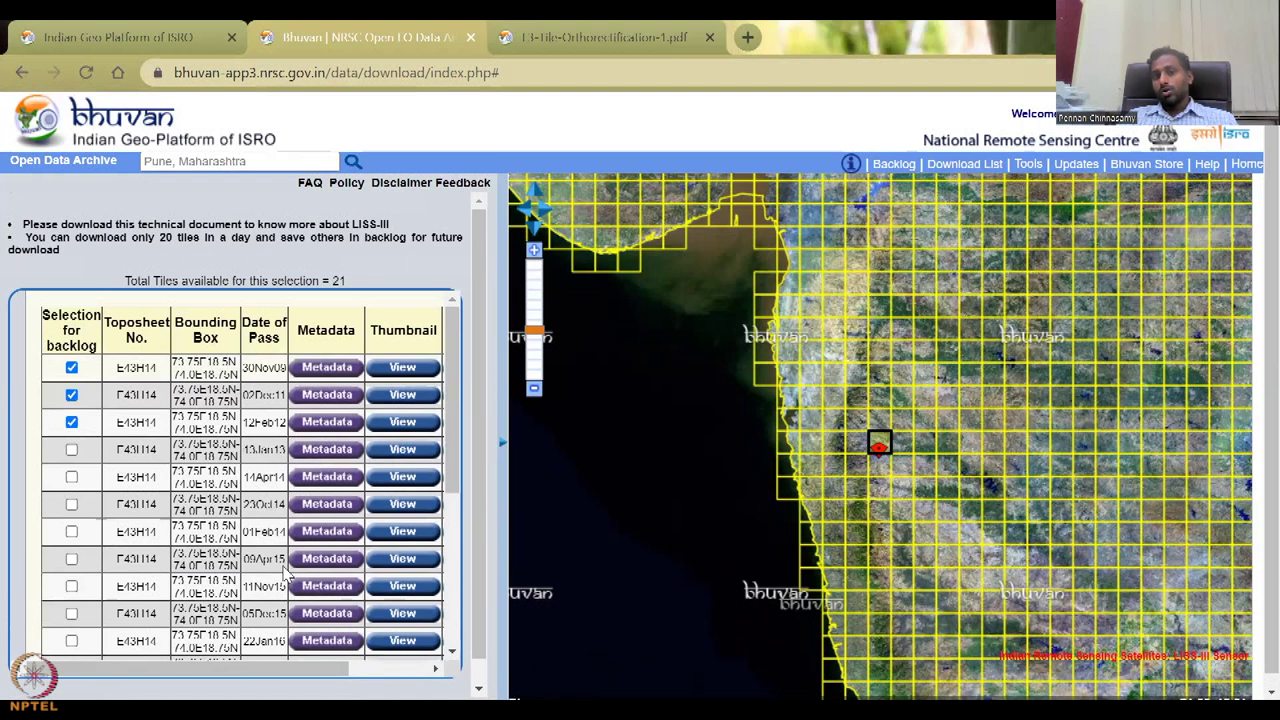